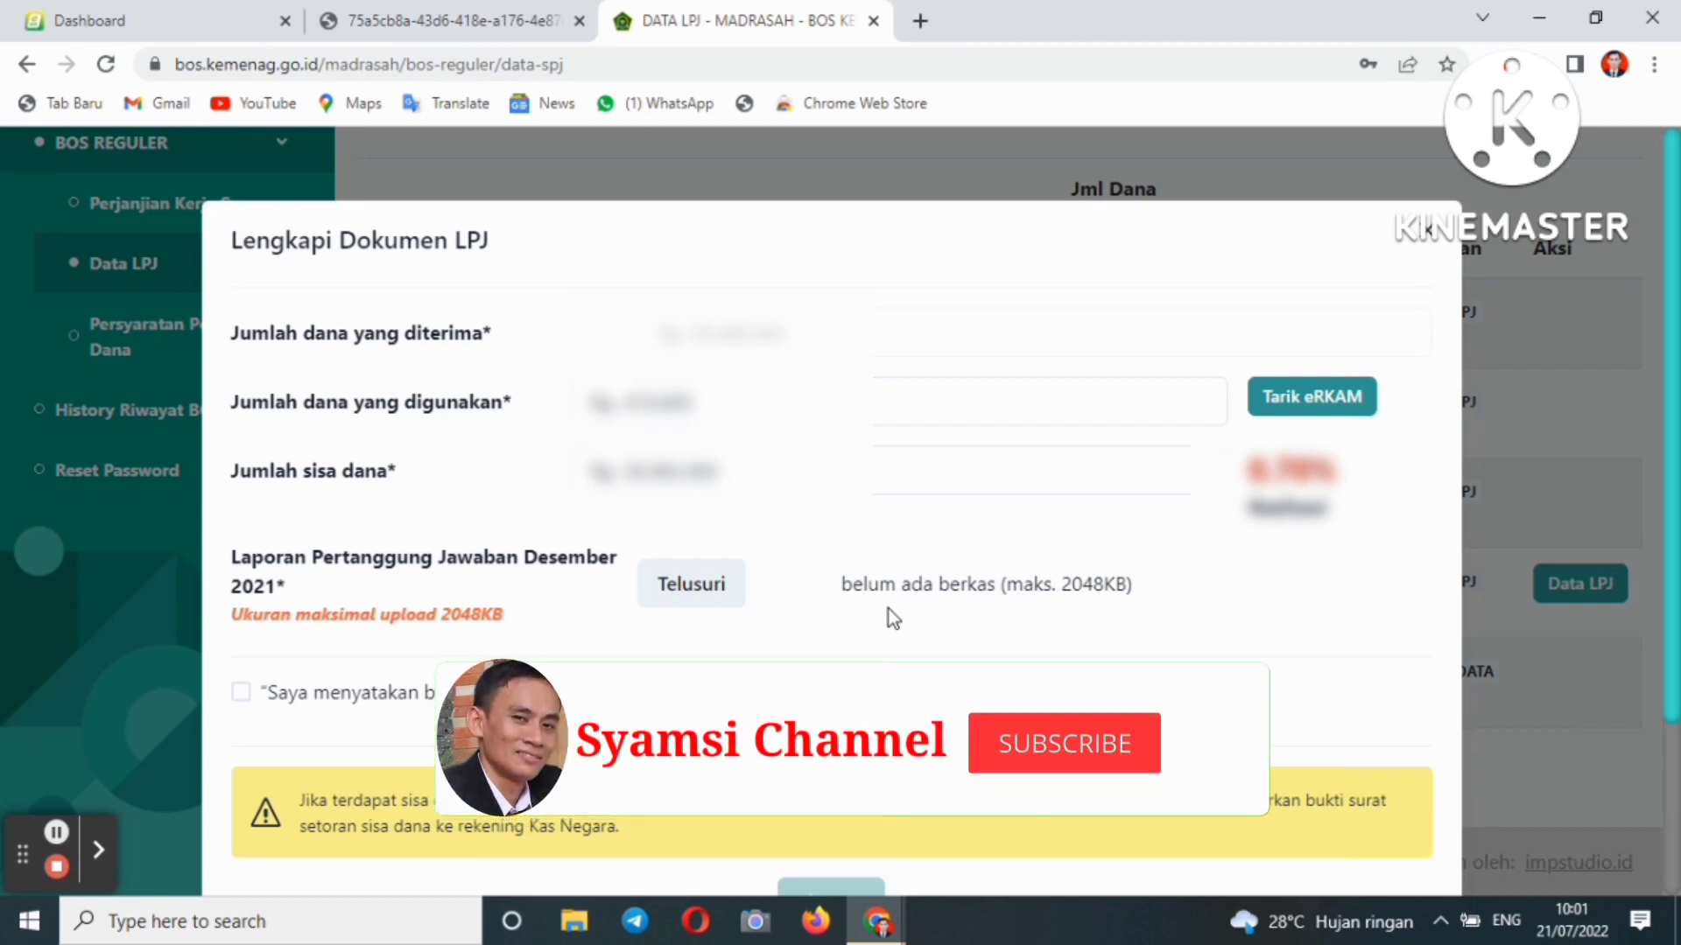
Close the open PDF report, pull the used-funds data from eRKAM into the LPJ document form and dismiss the message
{"action": "left_click", "coordinate": [579, 21]}
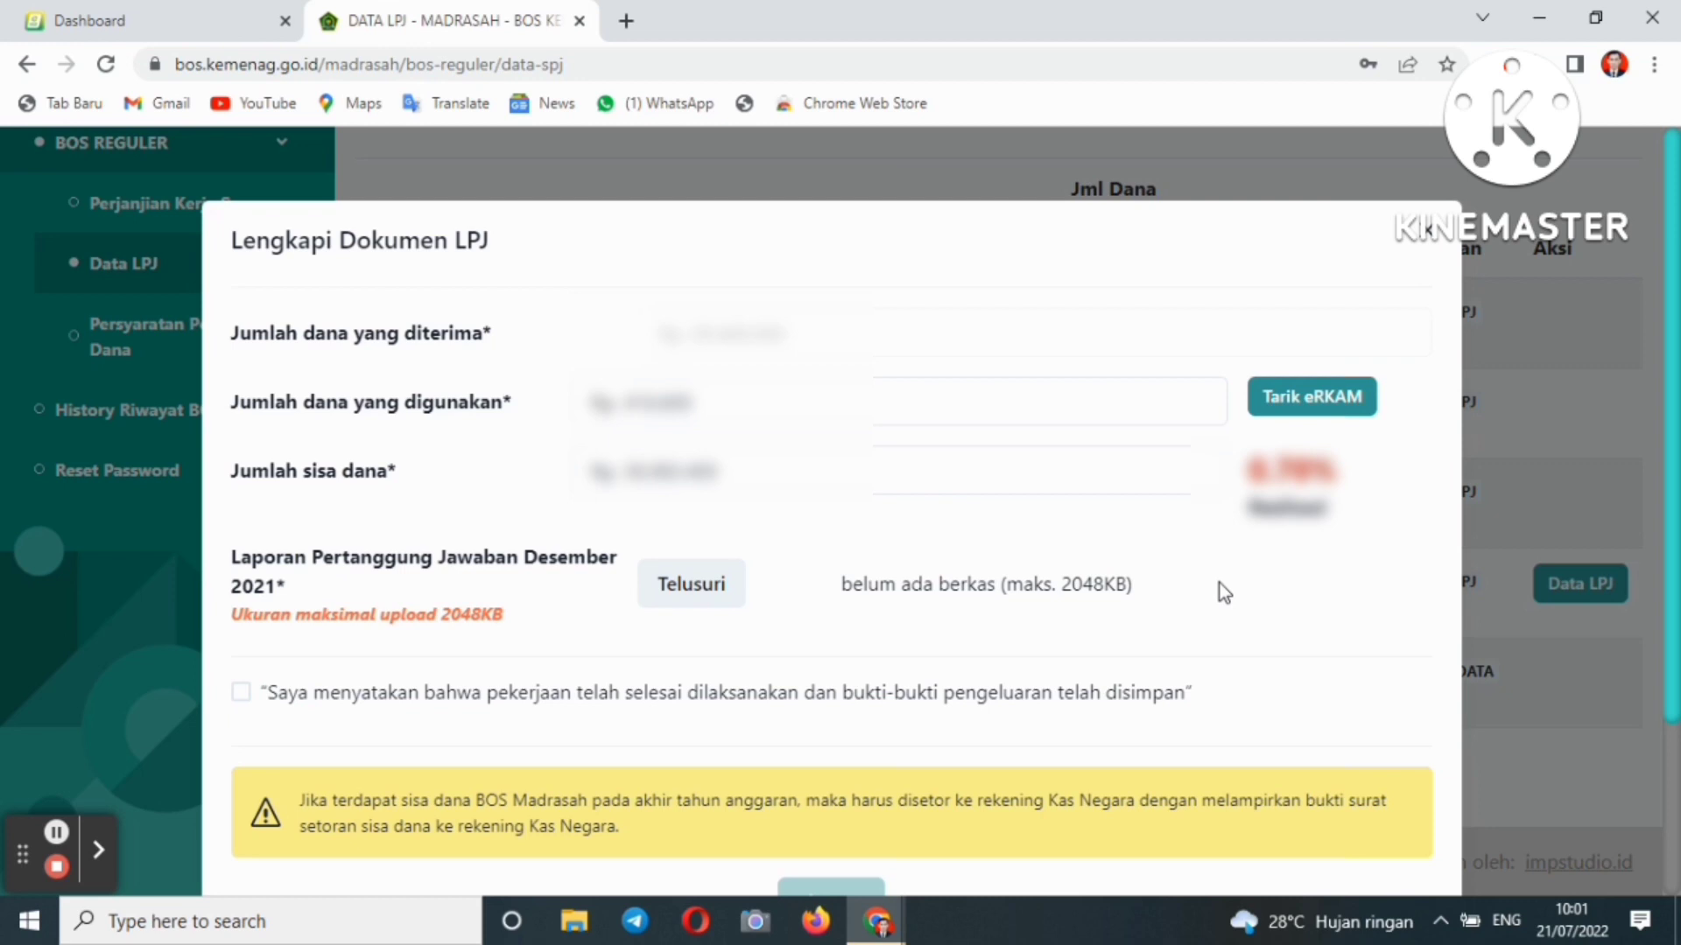
{"action": "left_click", "coordinate": [1278, 404]}
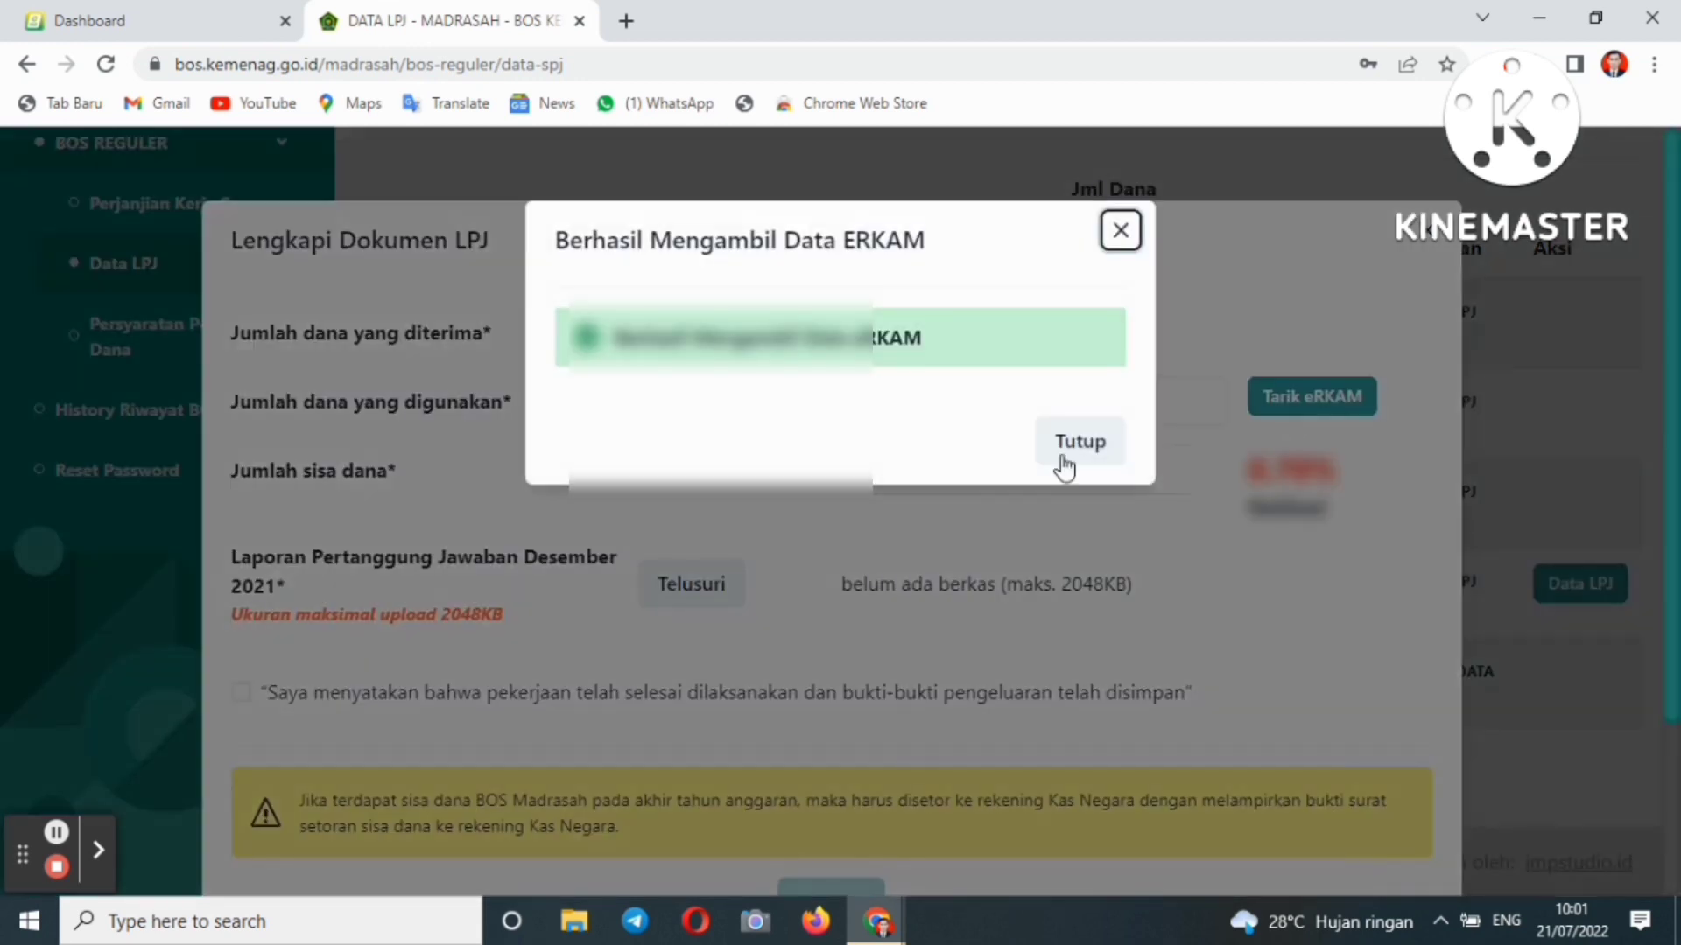
{"action": "left_click", "coordinate": [1061, 453]}
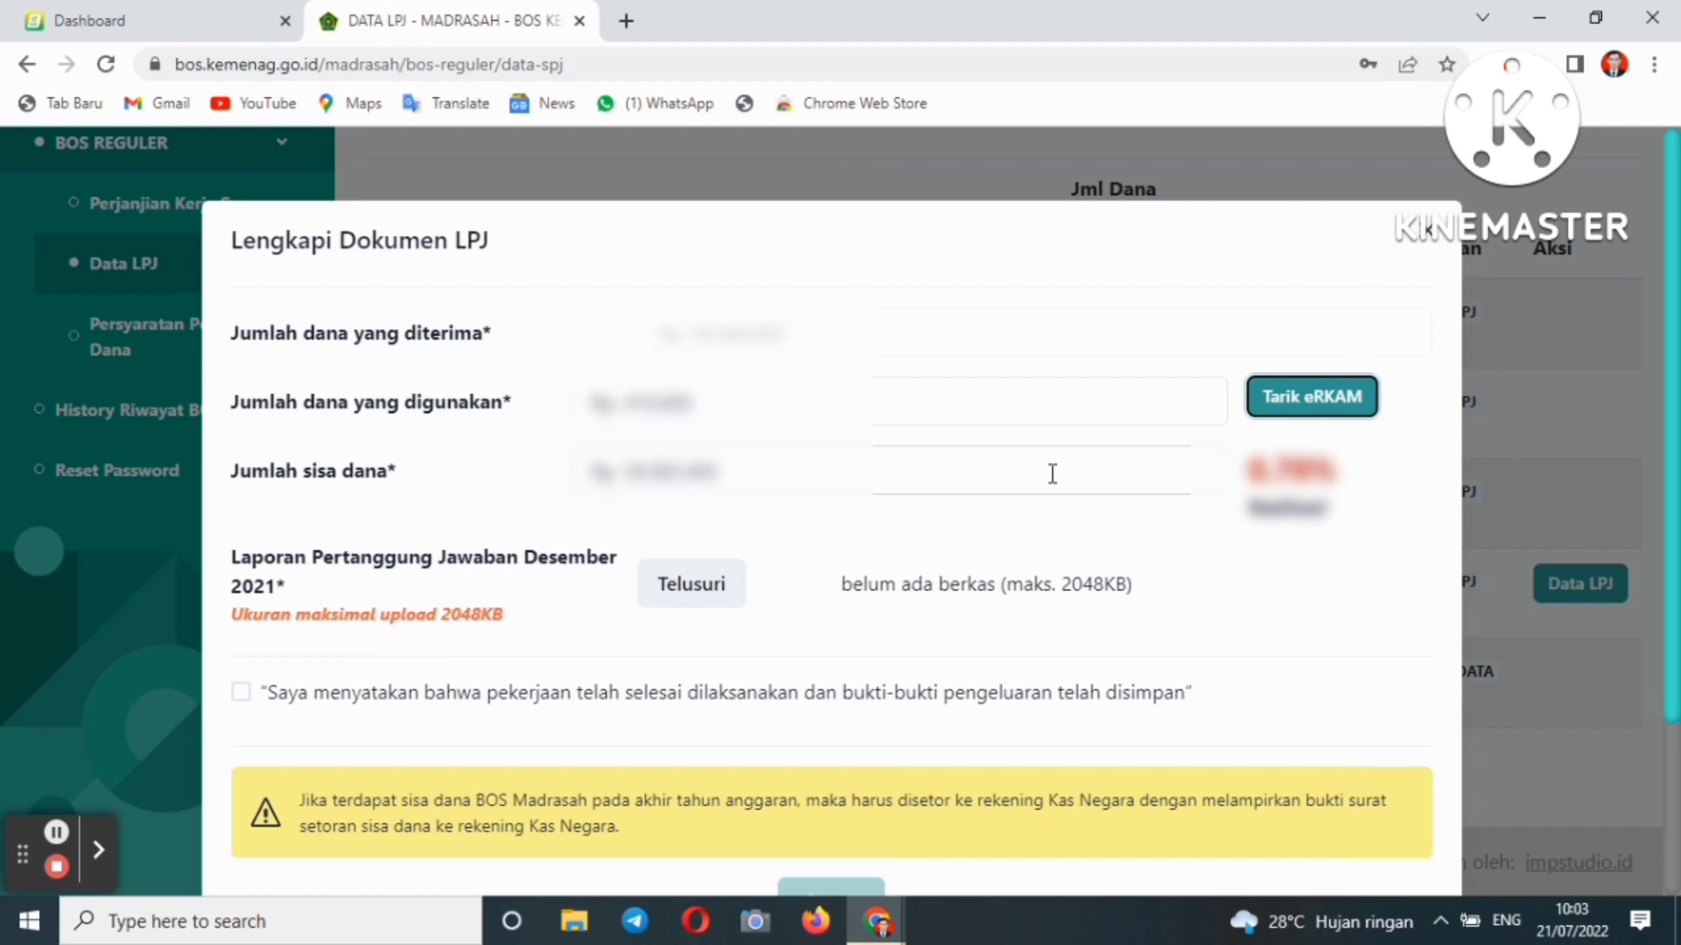
Switch to eRKAM and view the income realisation (Pendapatan) page with its balance recap
{"action": "left_click", "coordinate": [222, 11]}
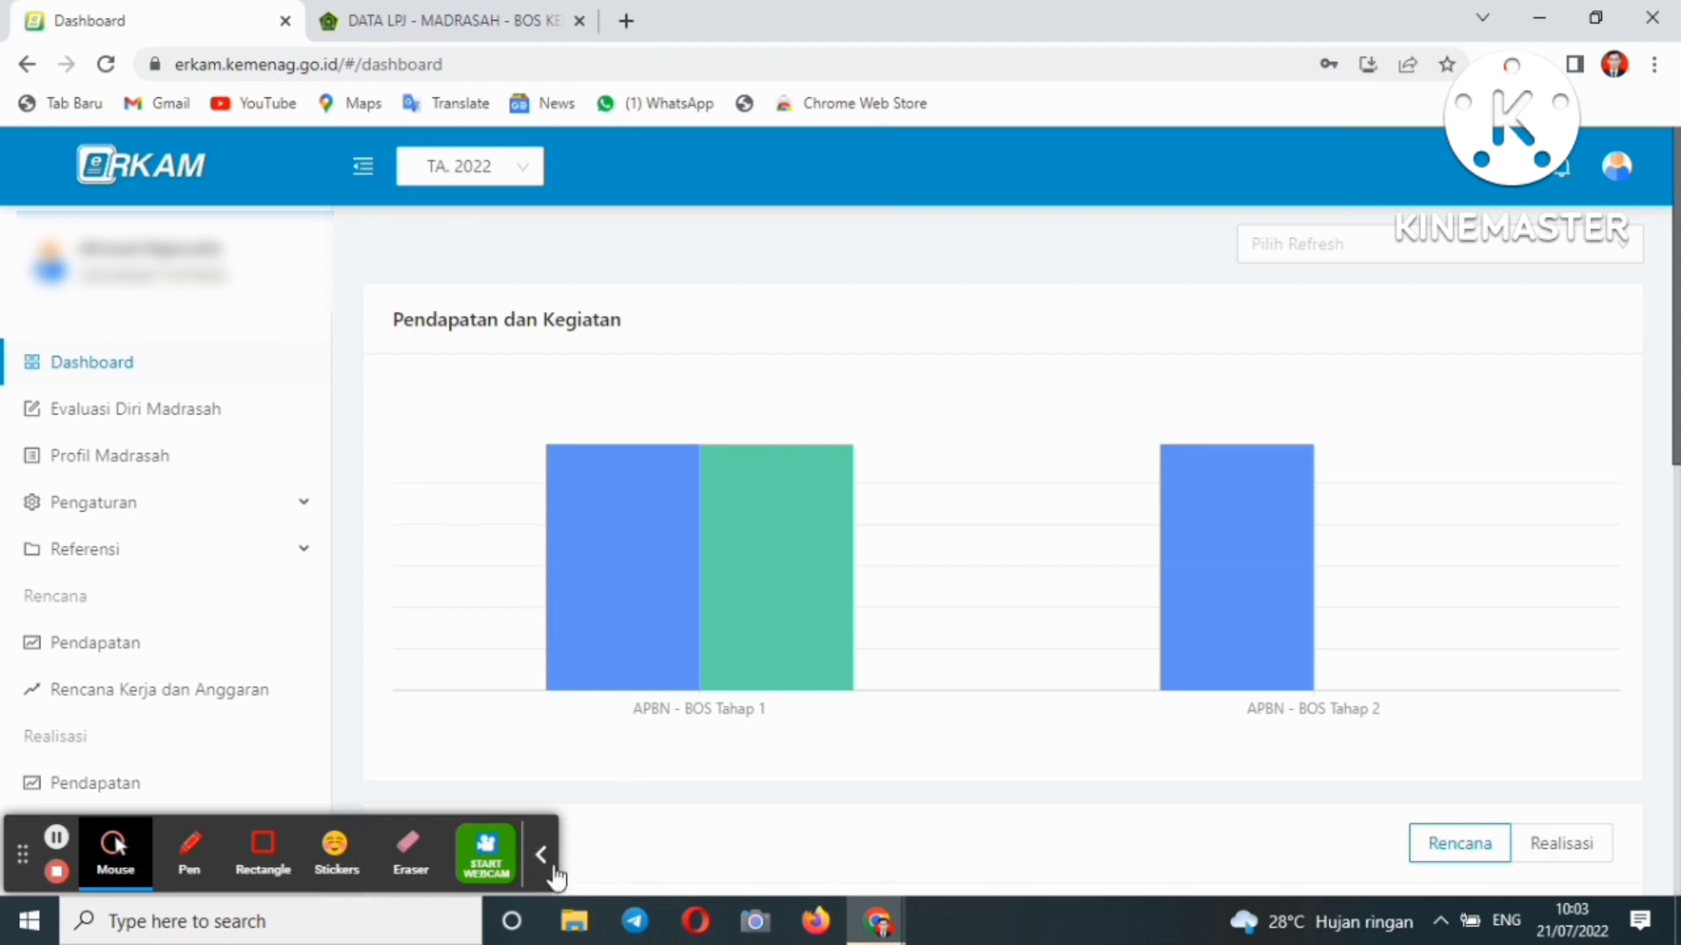
{"action": "left_click", "coordinate": [554, 865]}
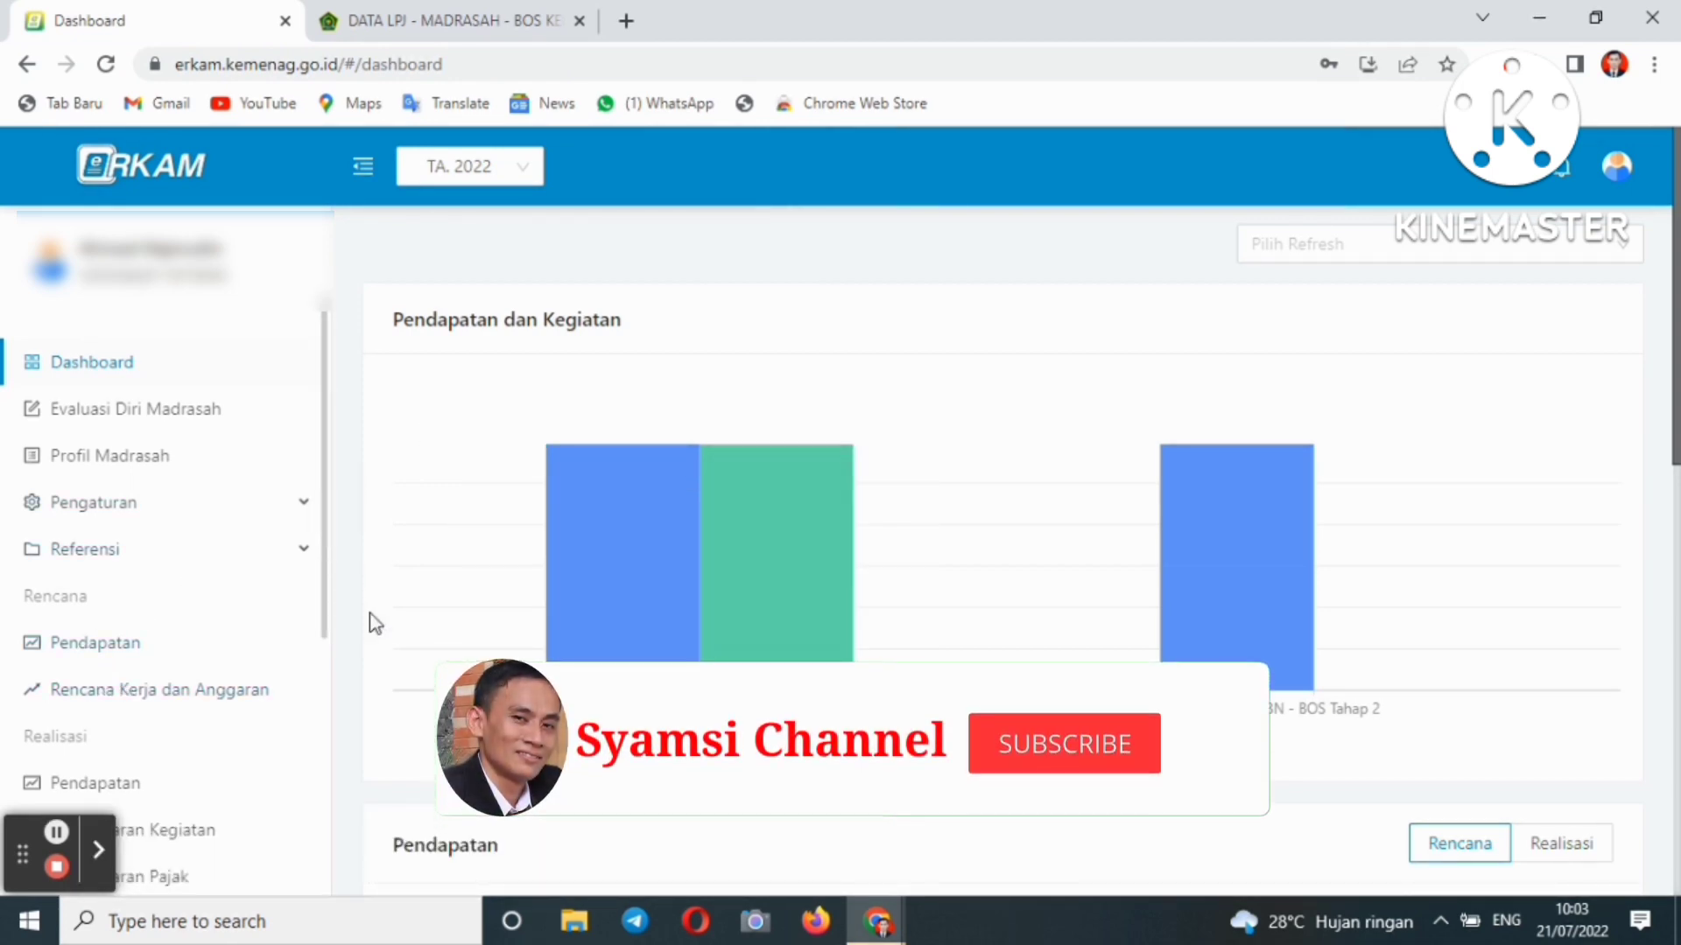
{"action": "scroll", "coordinate": [327, 668], "scroll_direction": "down", "scroll_amount": 4}
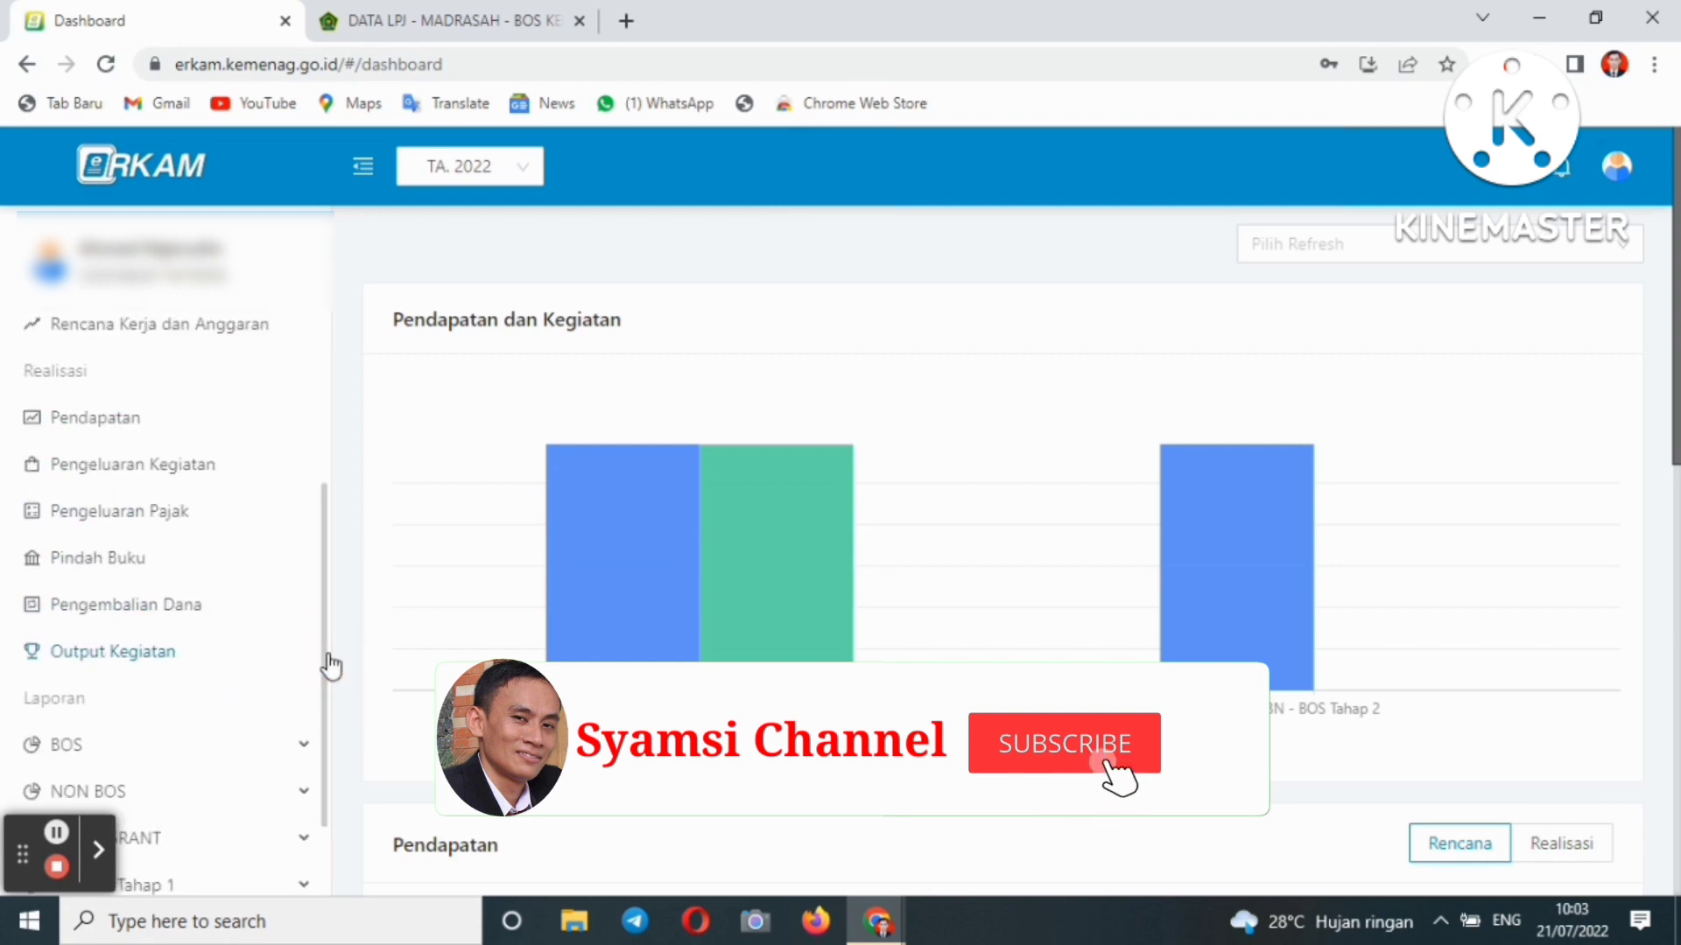
{"action": "left_click", "coordinate": [96, 418]}
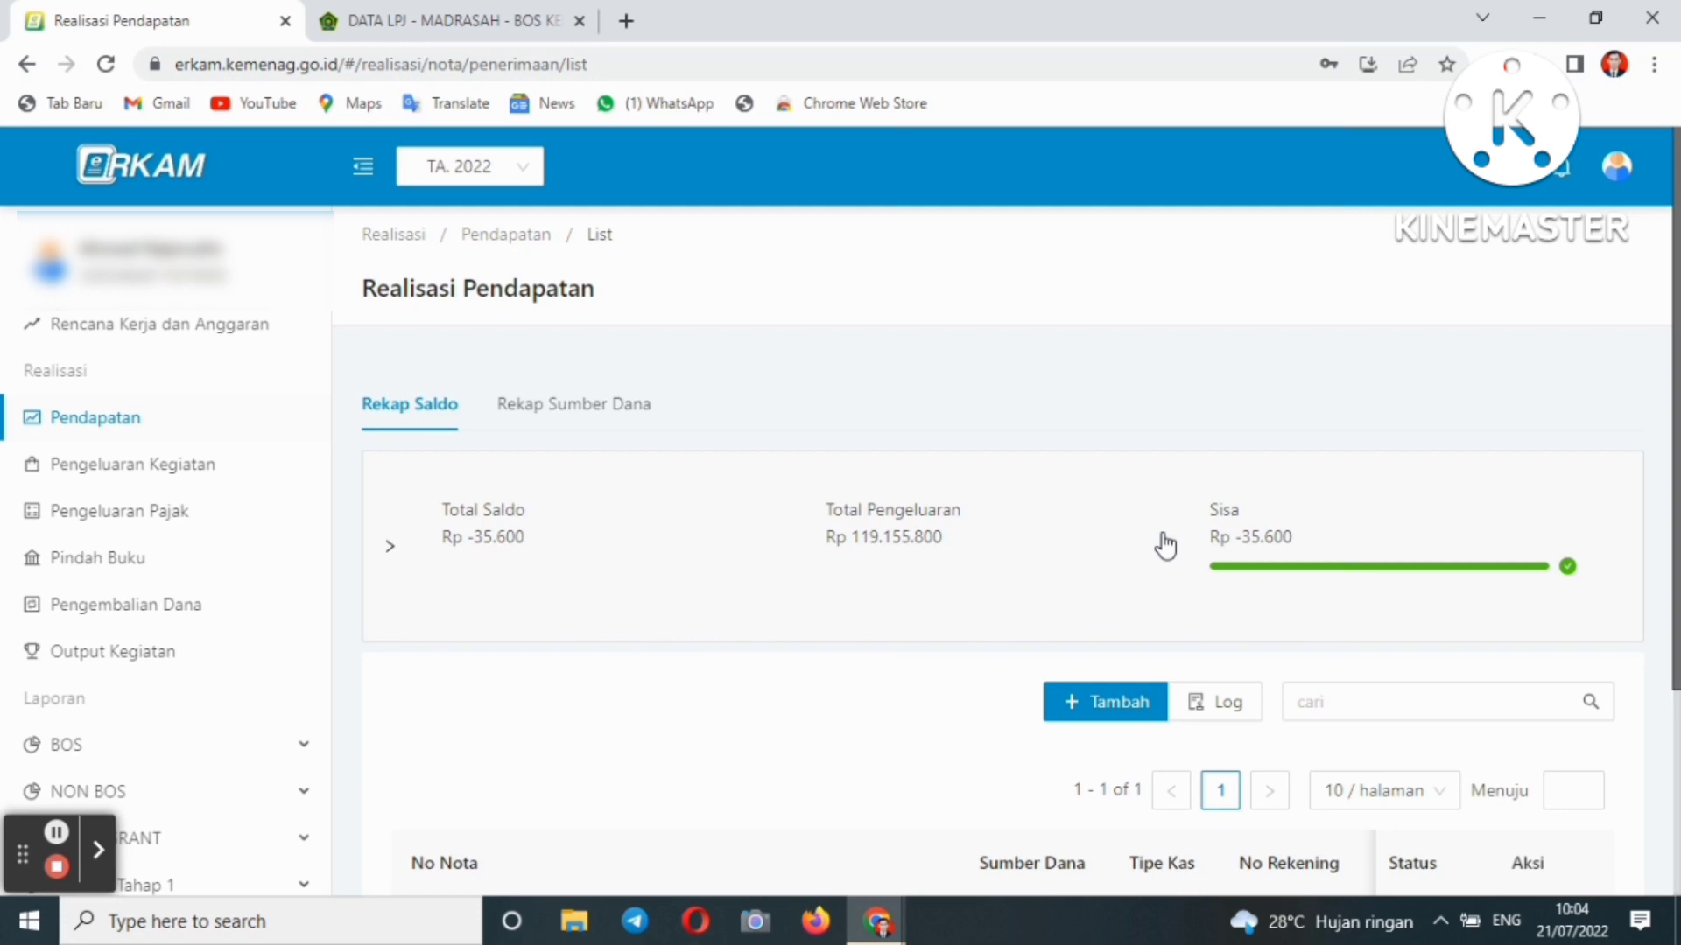
{"action": "mouse_move", "coordinate": [1675, 345]}
{"action": "left_mouse_down"}
{"action": "mouse_move", "coordinate": [1676, 379]}
{"action": "mouse_move", "coordinate": [1676, 355]}
{"action": "left_mouse_up"}
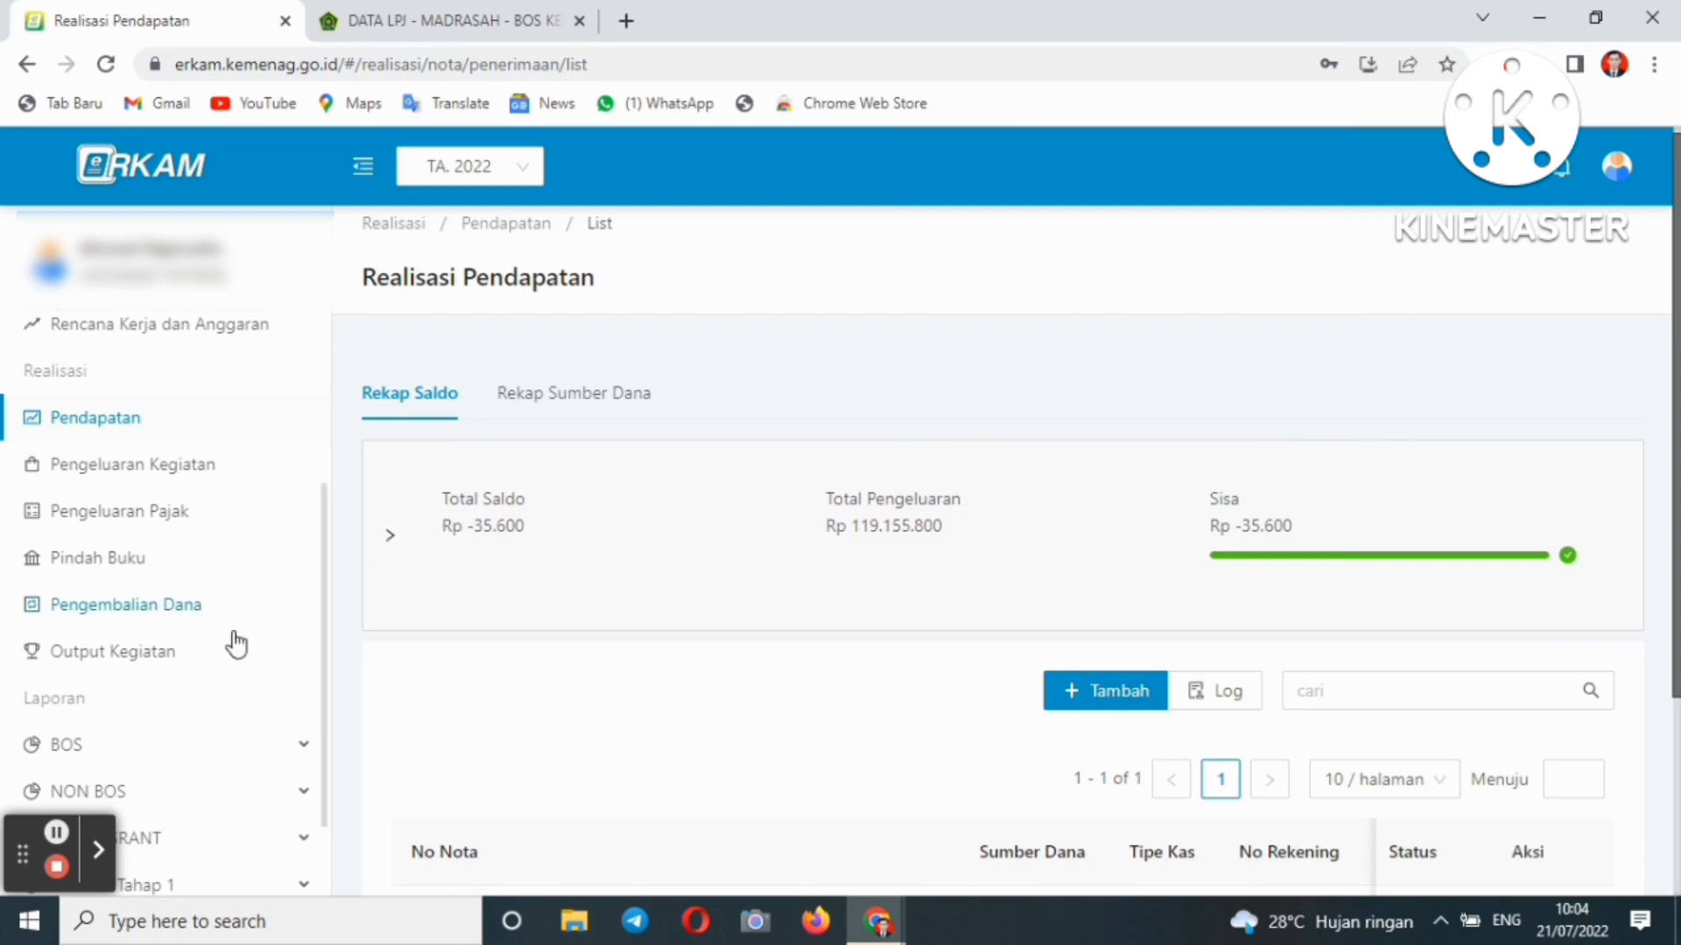
Export the RKAM (BOS K1) report from the BOS reports as a PDF and look through its first page
{"action": "left_click", "coordinate": [103, 754]}
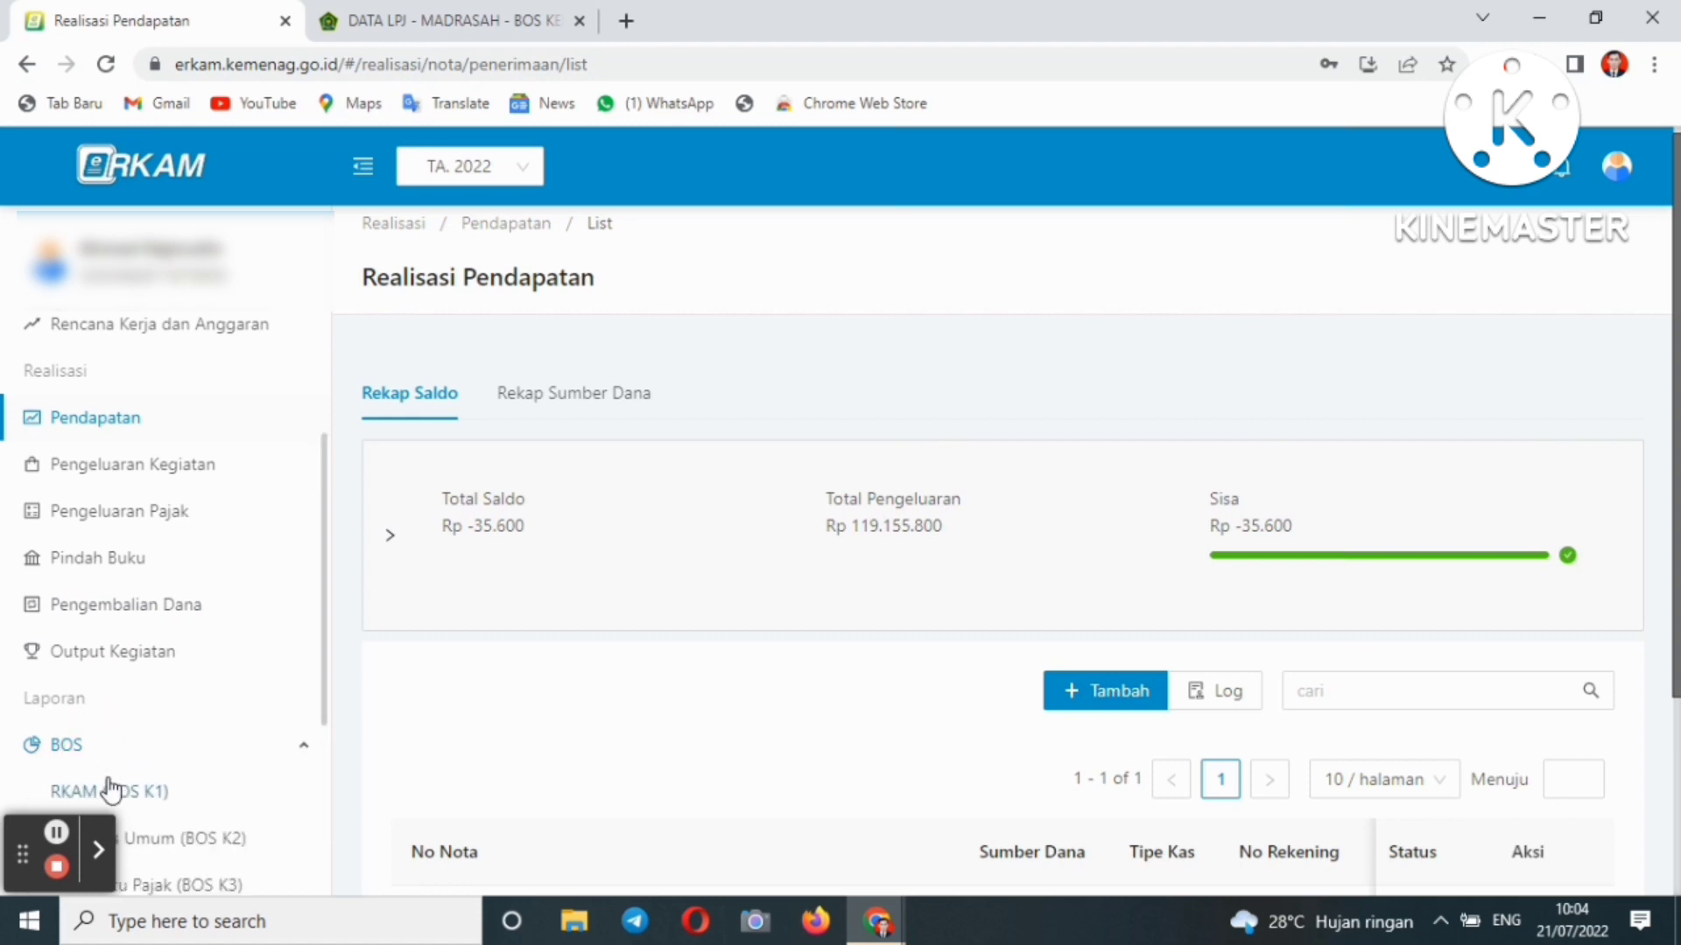
{"action": "left_click", "coordinate": [110, 791]}
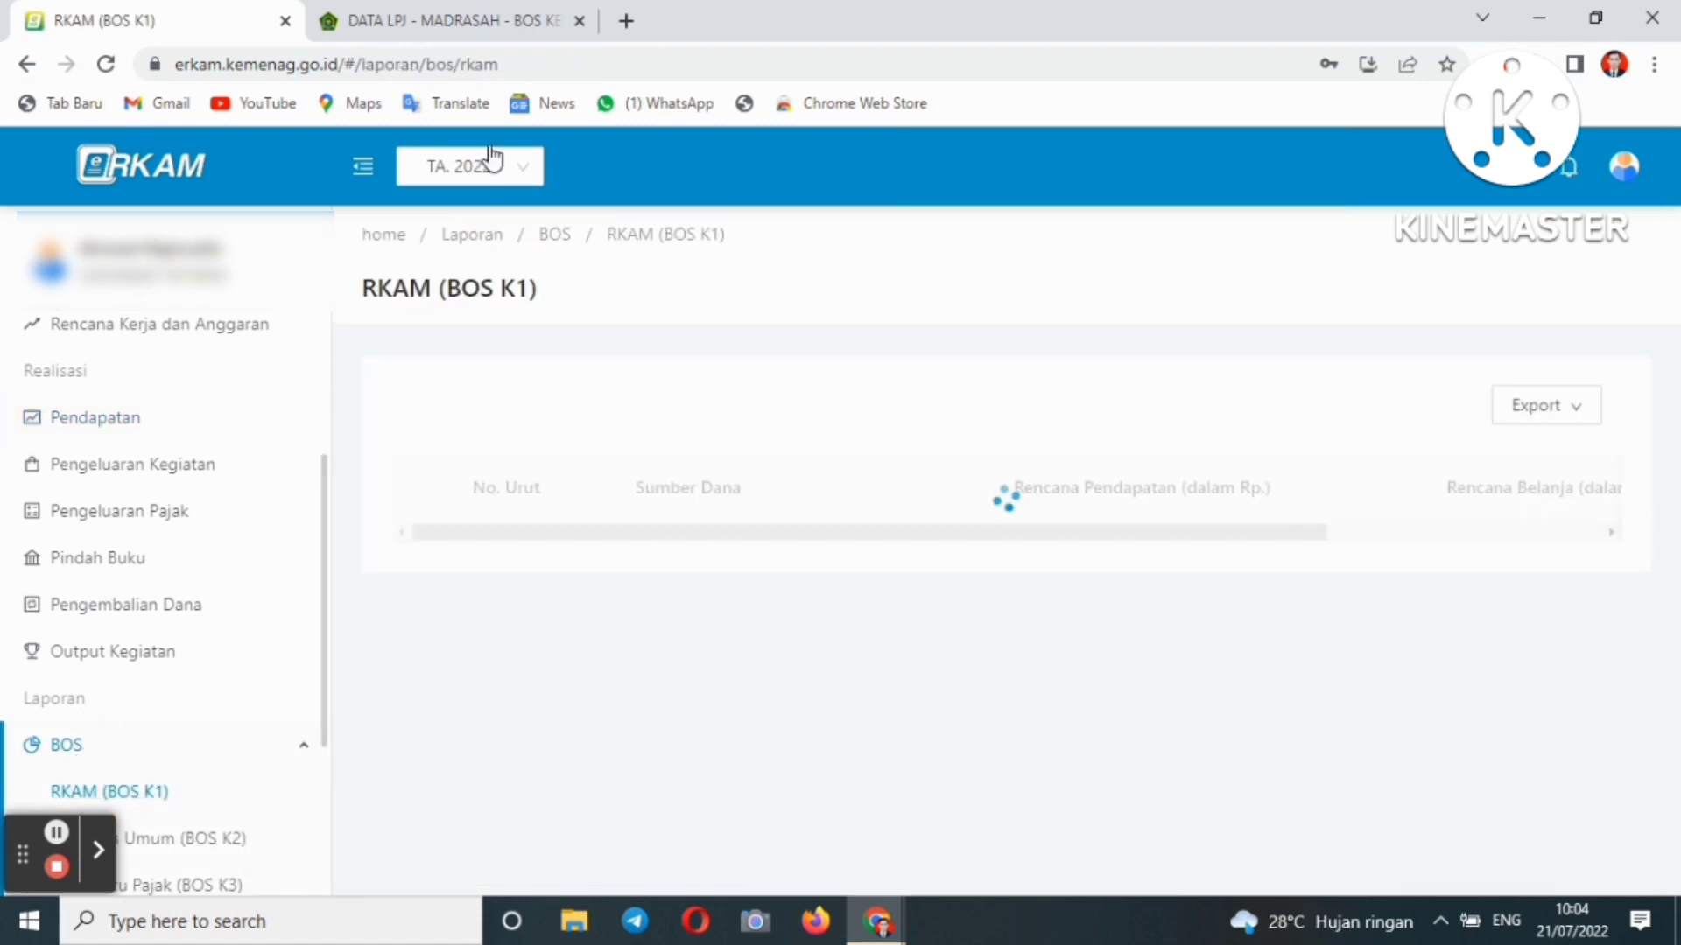
{"action": "left_click", "coordinate": [1542, 407]}
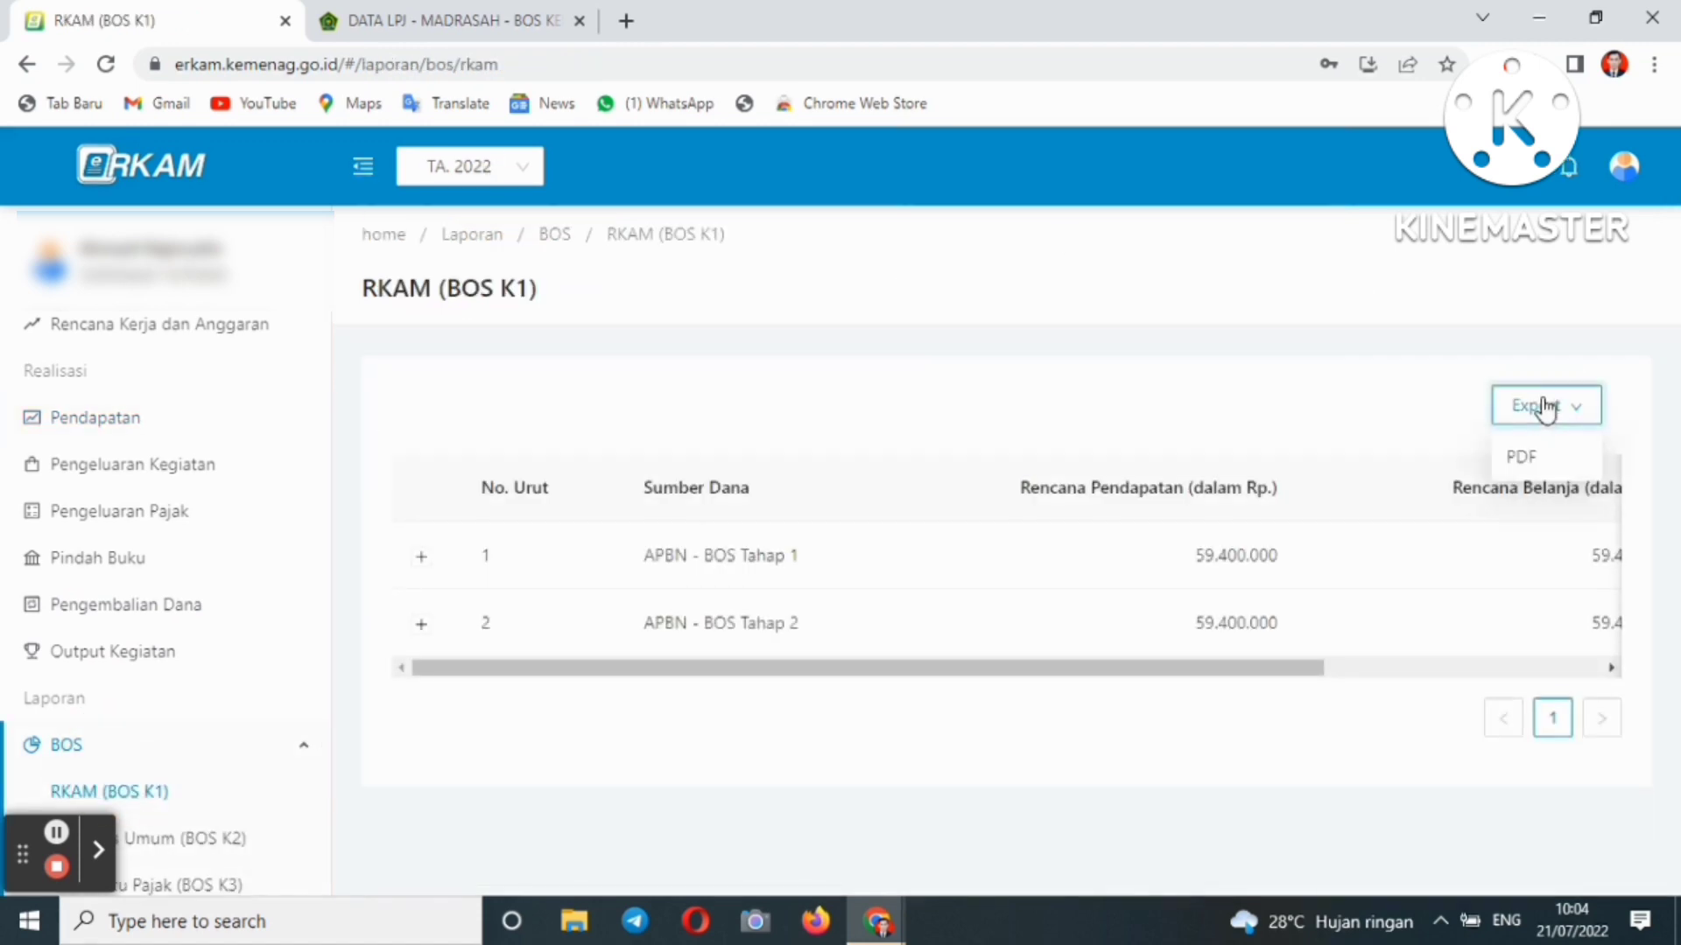
{"action": "left_click", "coordinate": [1531, 461]}
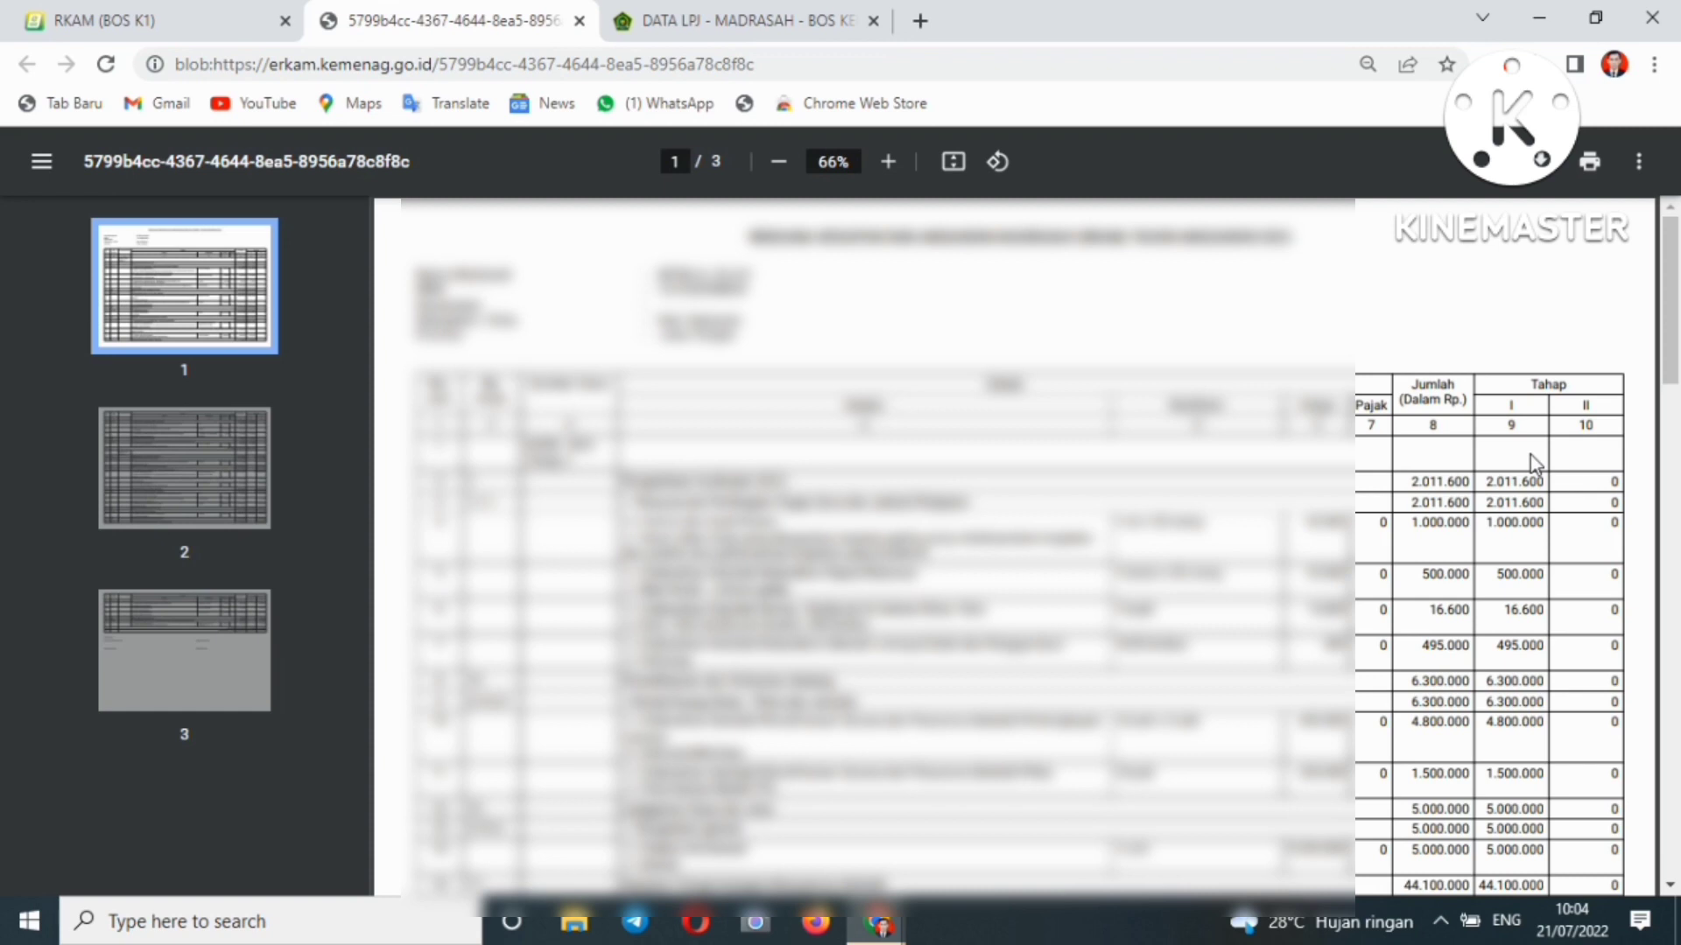
{"action": "scroll", "coordinate": [1676, 398], "scroll_direction": "down", "scroll_amount": 1}
{"action": "scroll", "coordinate": [1676, 399], "scroll_direction": "down", "scroll_amount": 1}
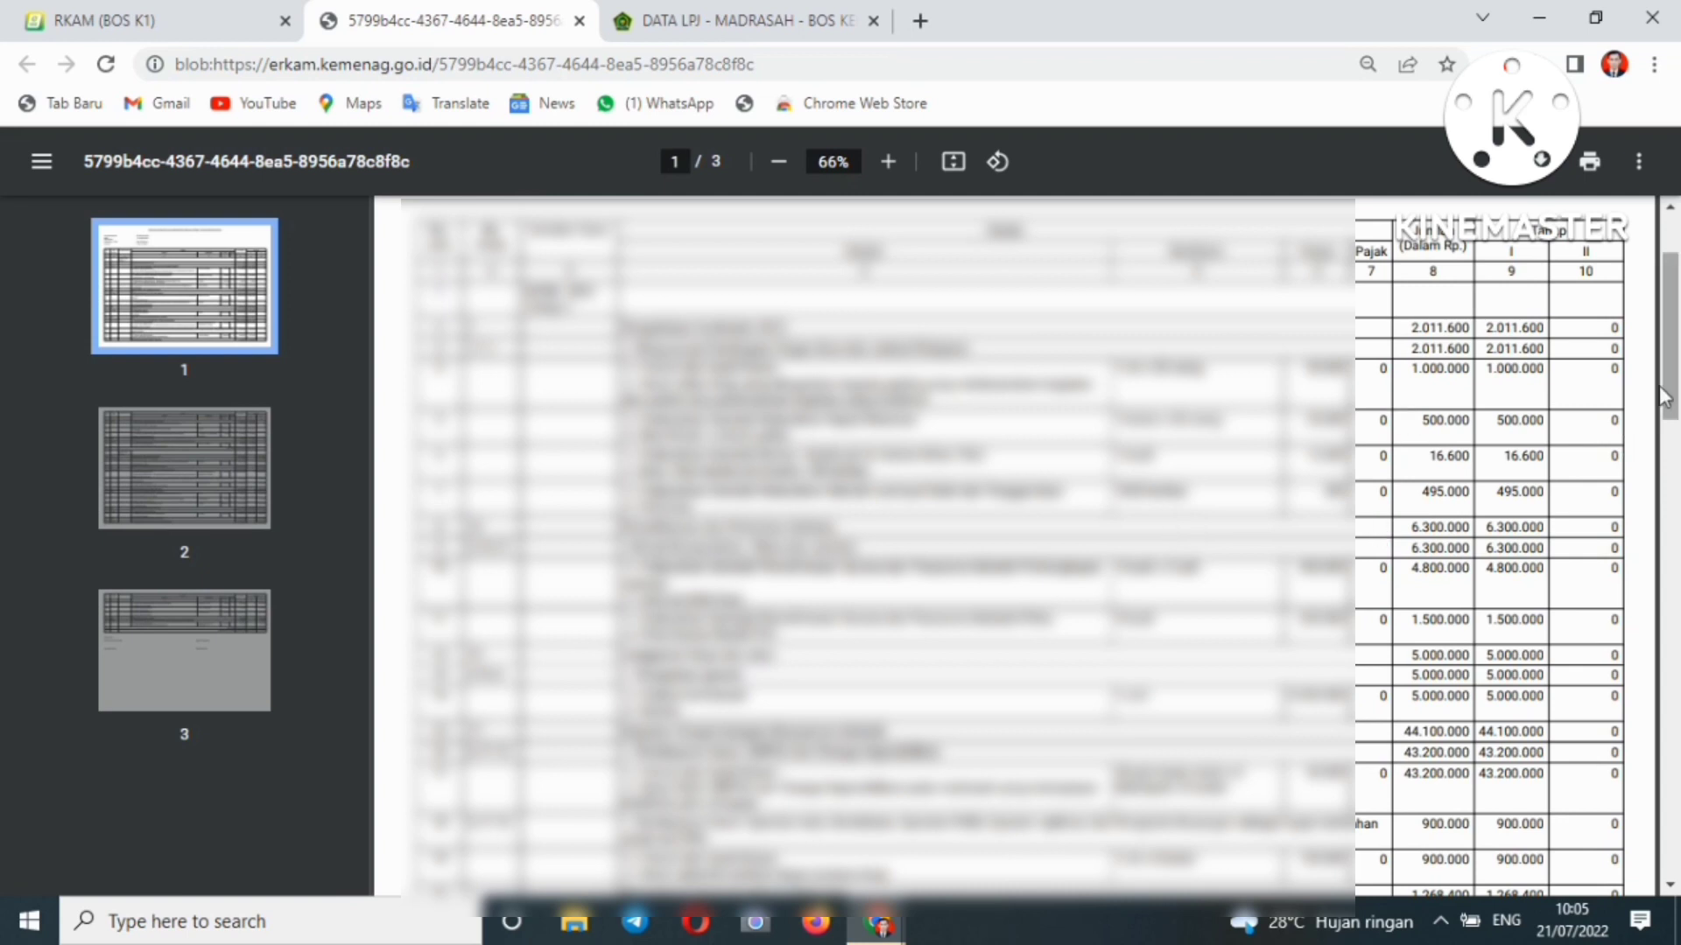
{"action": "scroll", "coordinate": [1672, 355], "scroll_direction": "down", "scroll_amount": 1}
{"action": "scroll", "coordinate": [1672, 355], "scroll_direction": "up", "scroll_amount": 4}
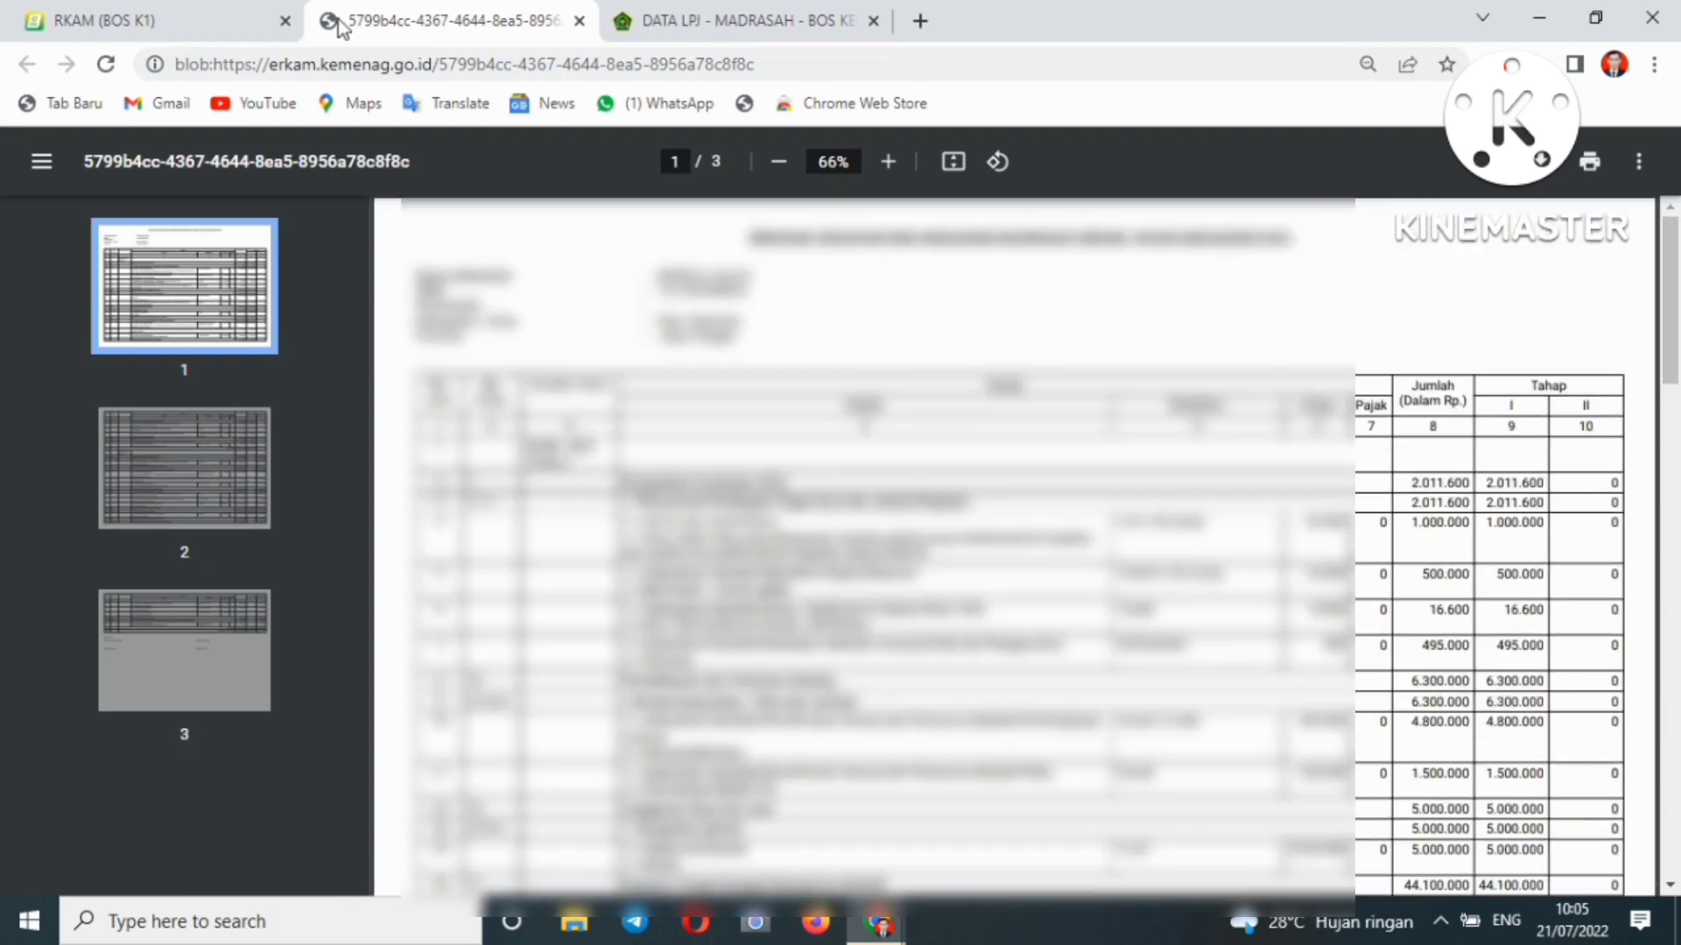
Return to eRKAM and open the Buku Kas Umum (BOS K2) report among the BOS reports
{"action": "left_click", "coordinate": [240, 16]}
{"action": "left_click", "coordinate": [412, 23]}
{"action": "left_click", "coordinate": [161, 7]}
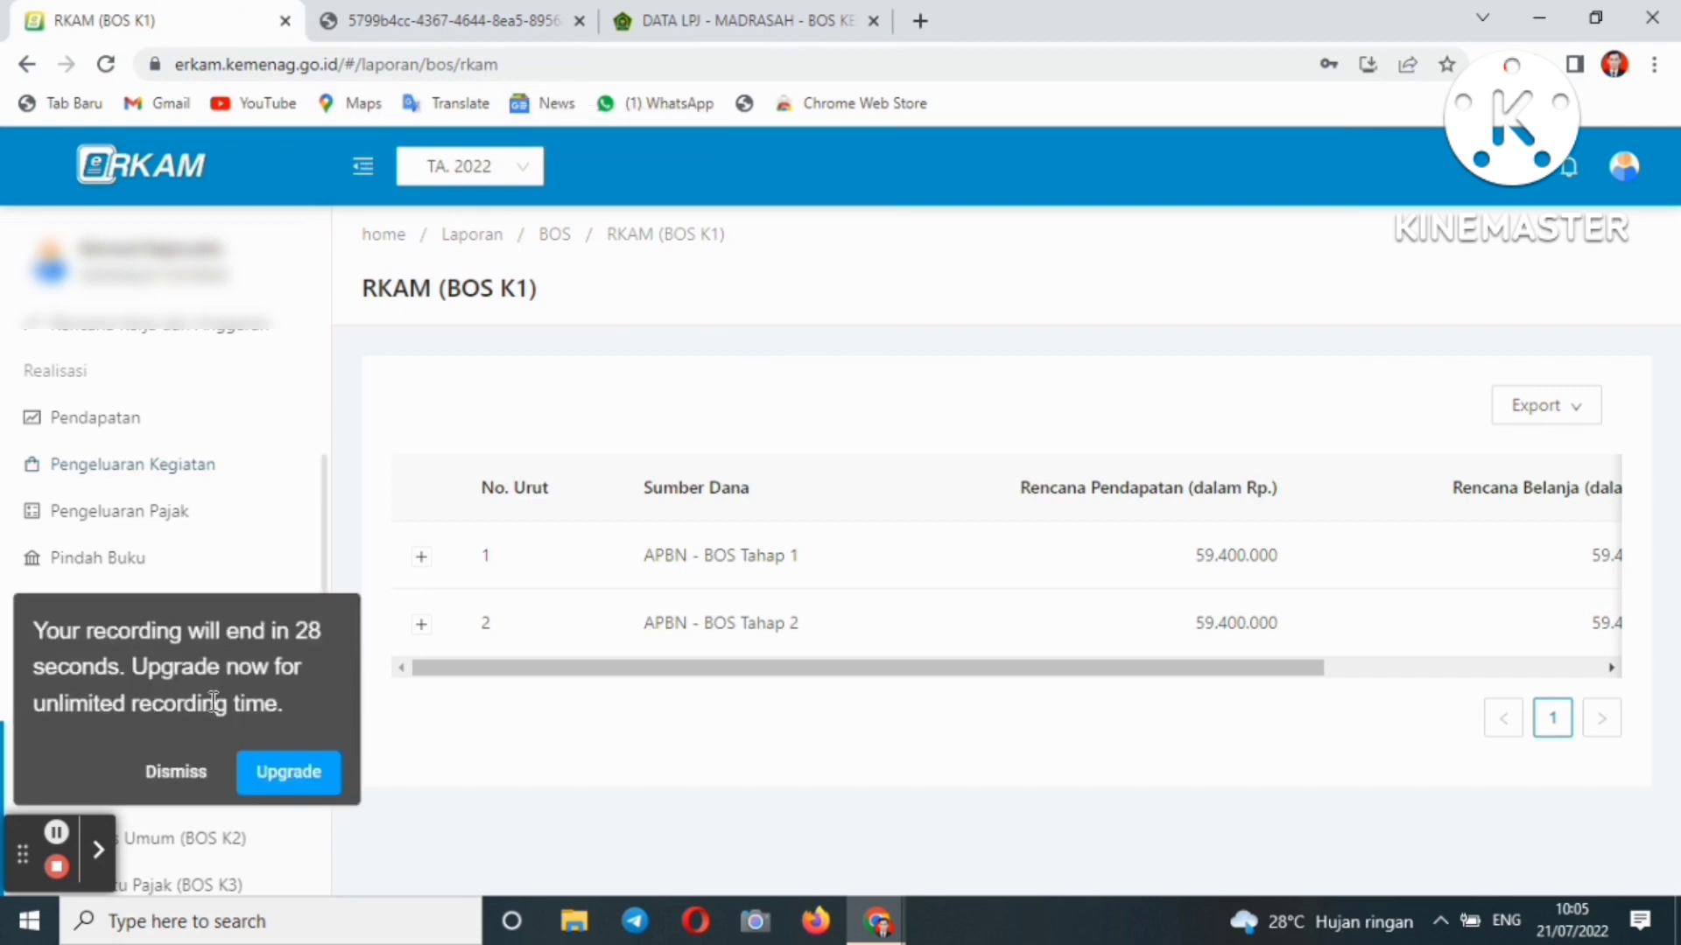
{"action": "left_click", "coordinate": [178, 774]}
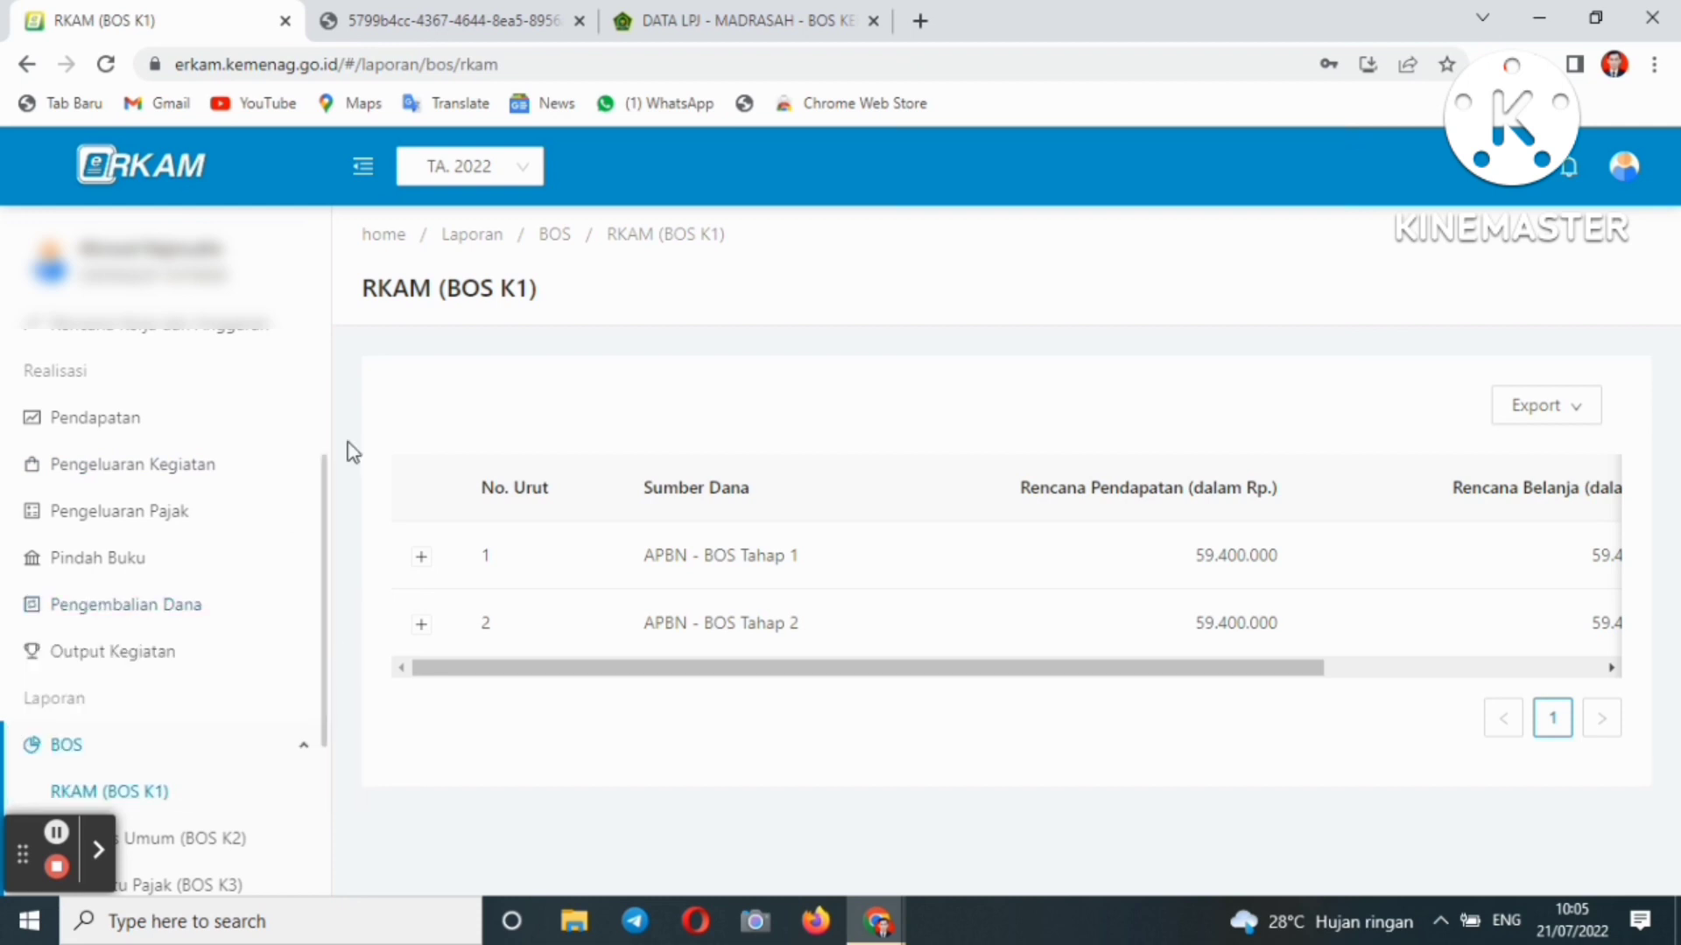
{"action": "left_click", "coordinate": [327, 773]}
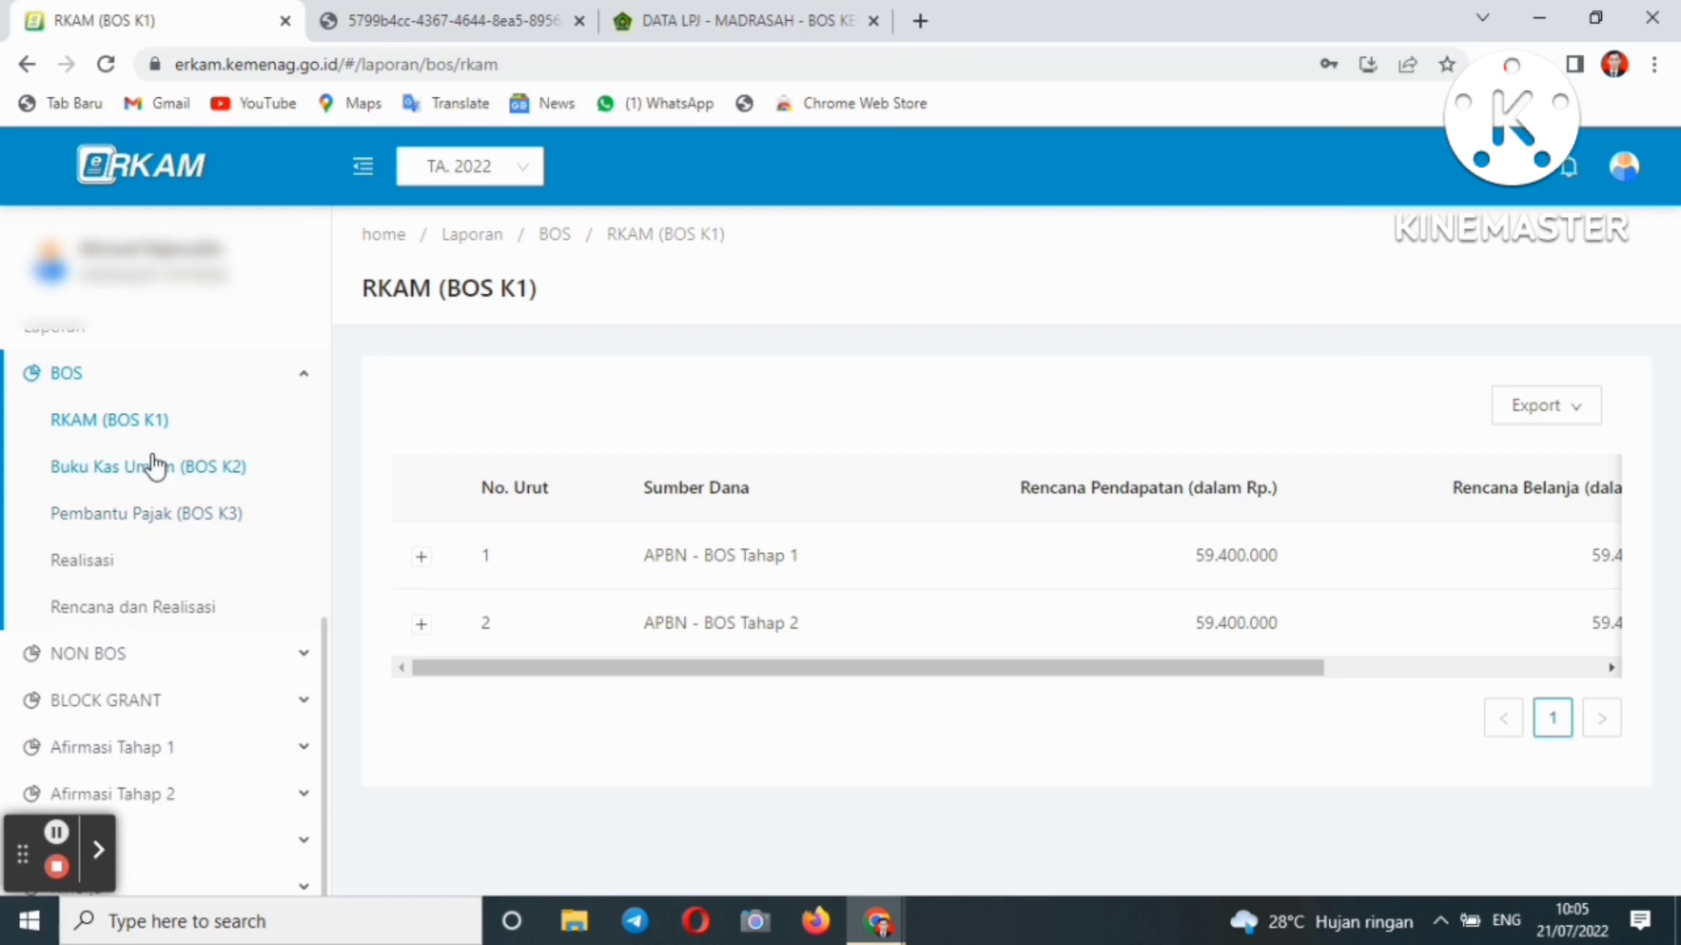
{"action": "left_click", "coordinate": [143, 379]}
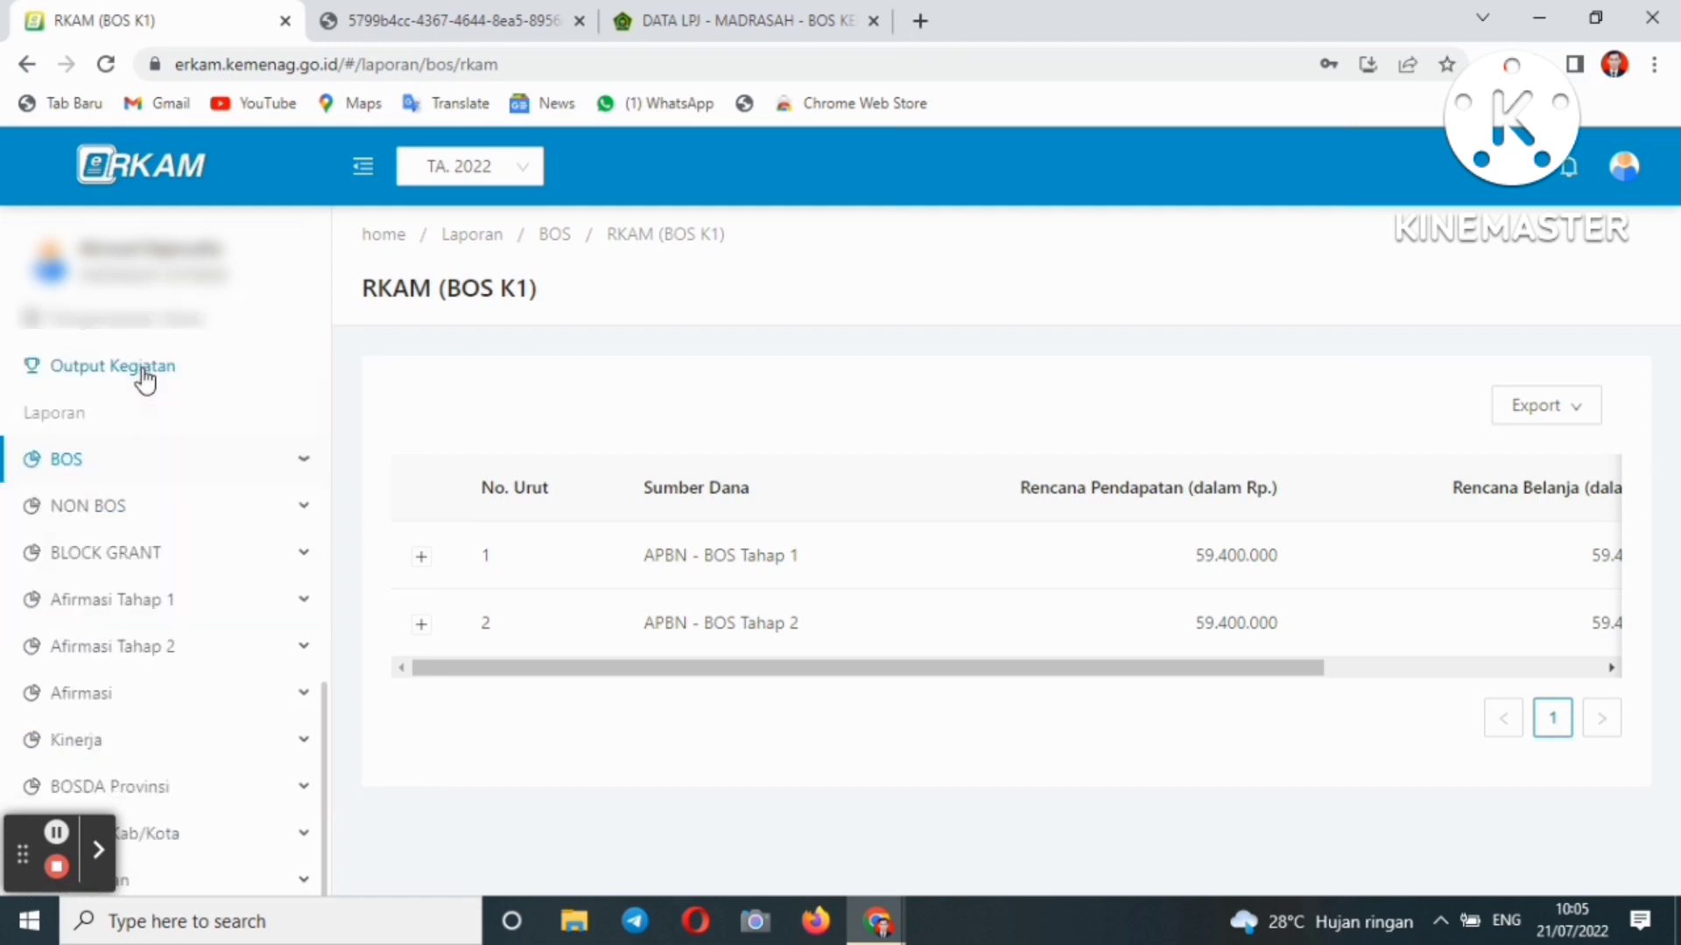
{"action": "left_click", "coordinate": [76, 466]}
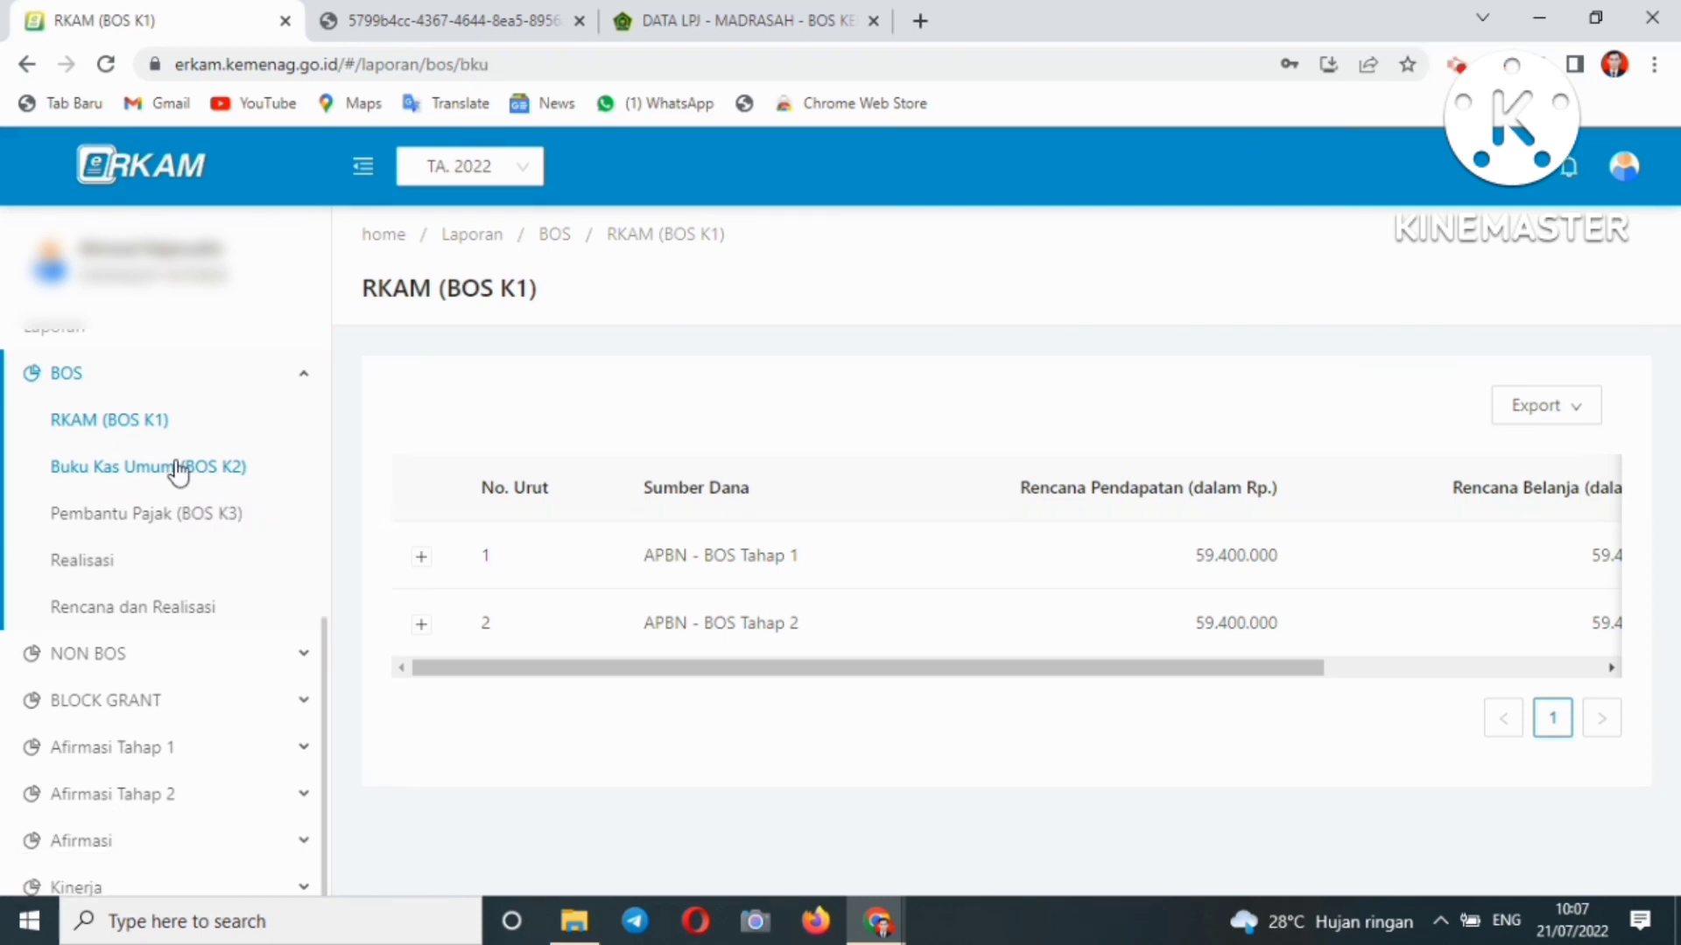
{"action": "left_click", "coordinate": [177, 470]}
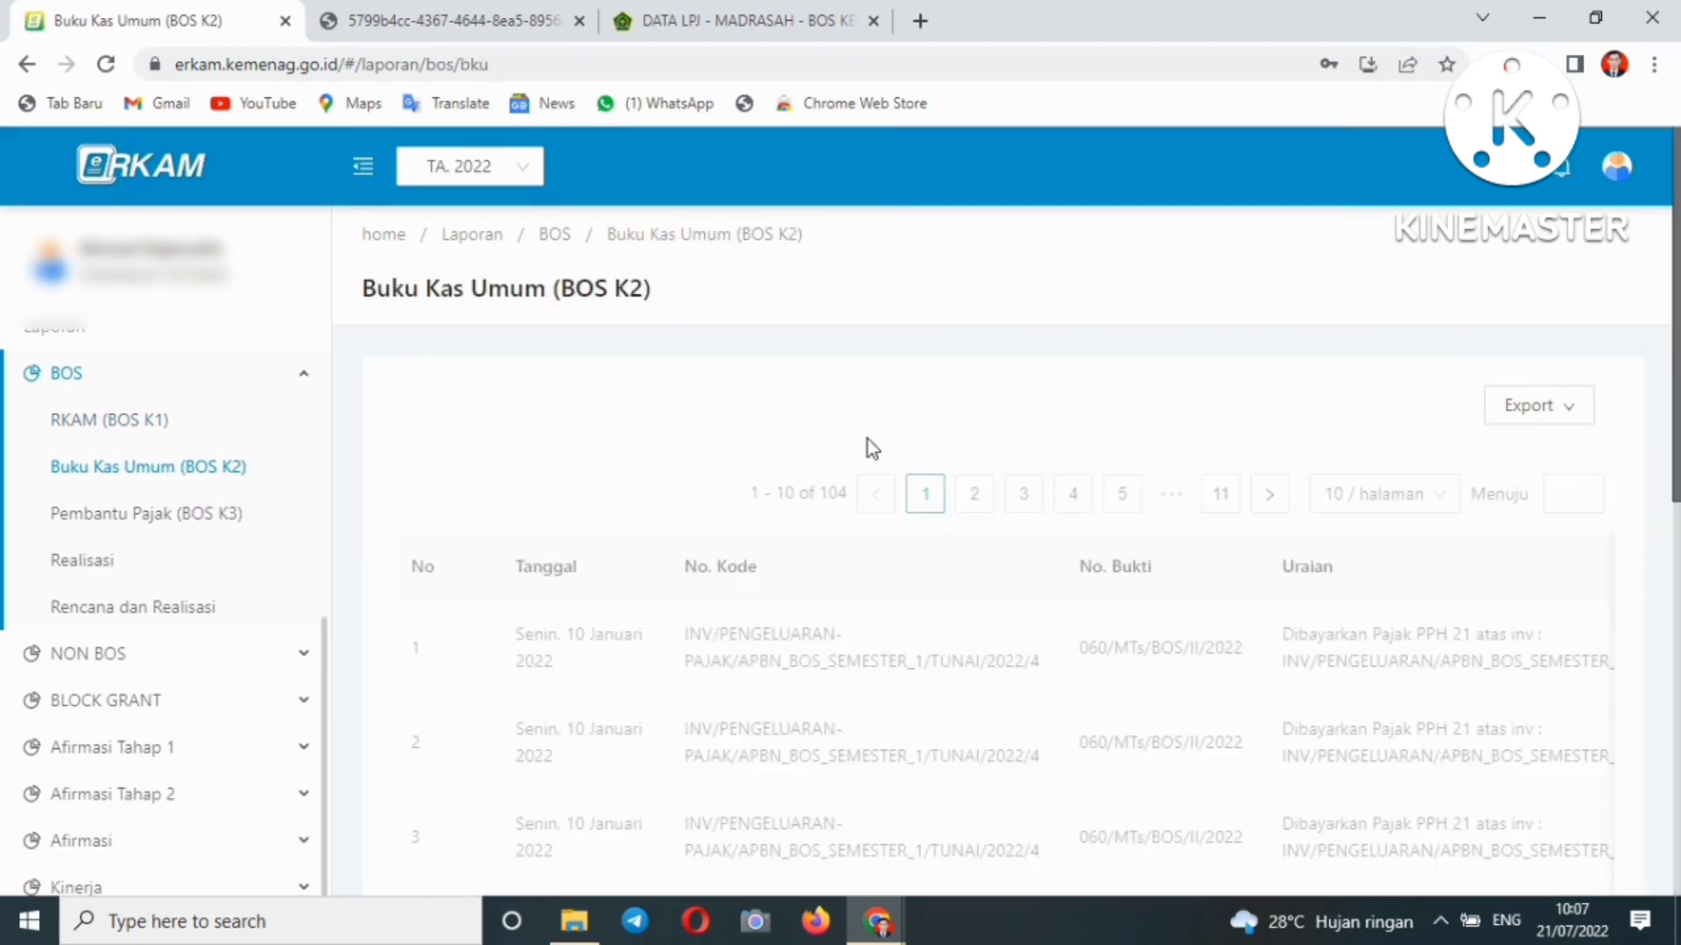
Export the Buku Kas Umum (BOS K2) for April as a PDF, view it, and close both open PDF reports
{"action": "mouse_move", "coordinate": [1543, 422]}
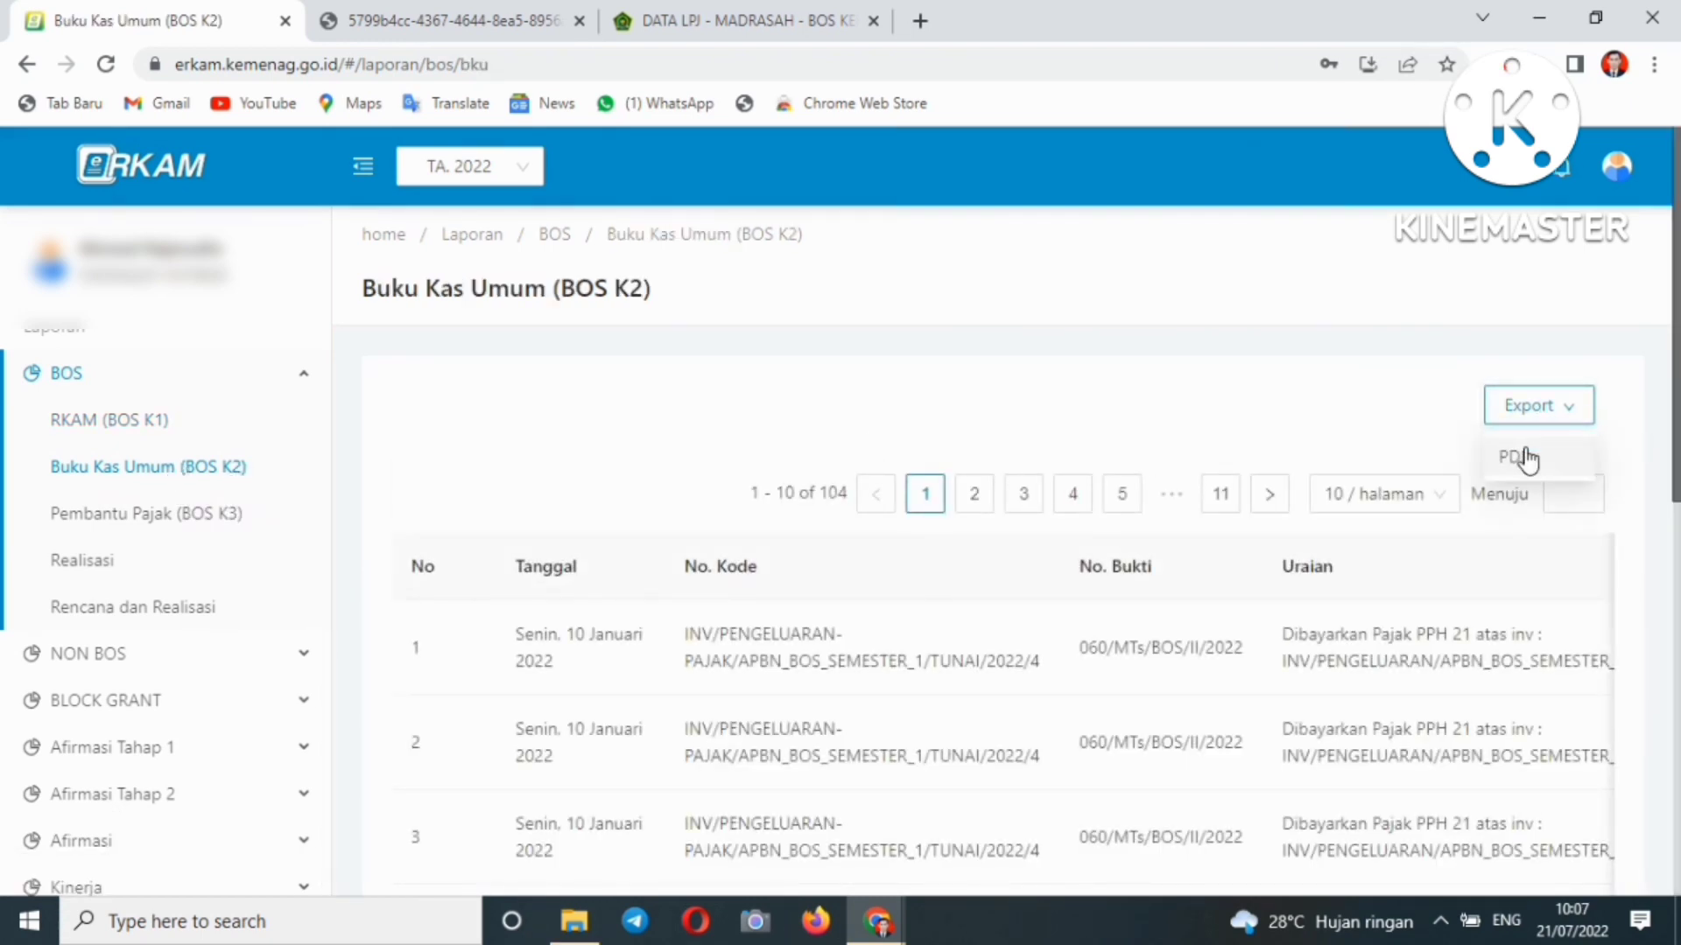
{"action": "left_click", "coordinate": [1525, 454]}
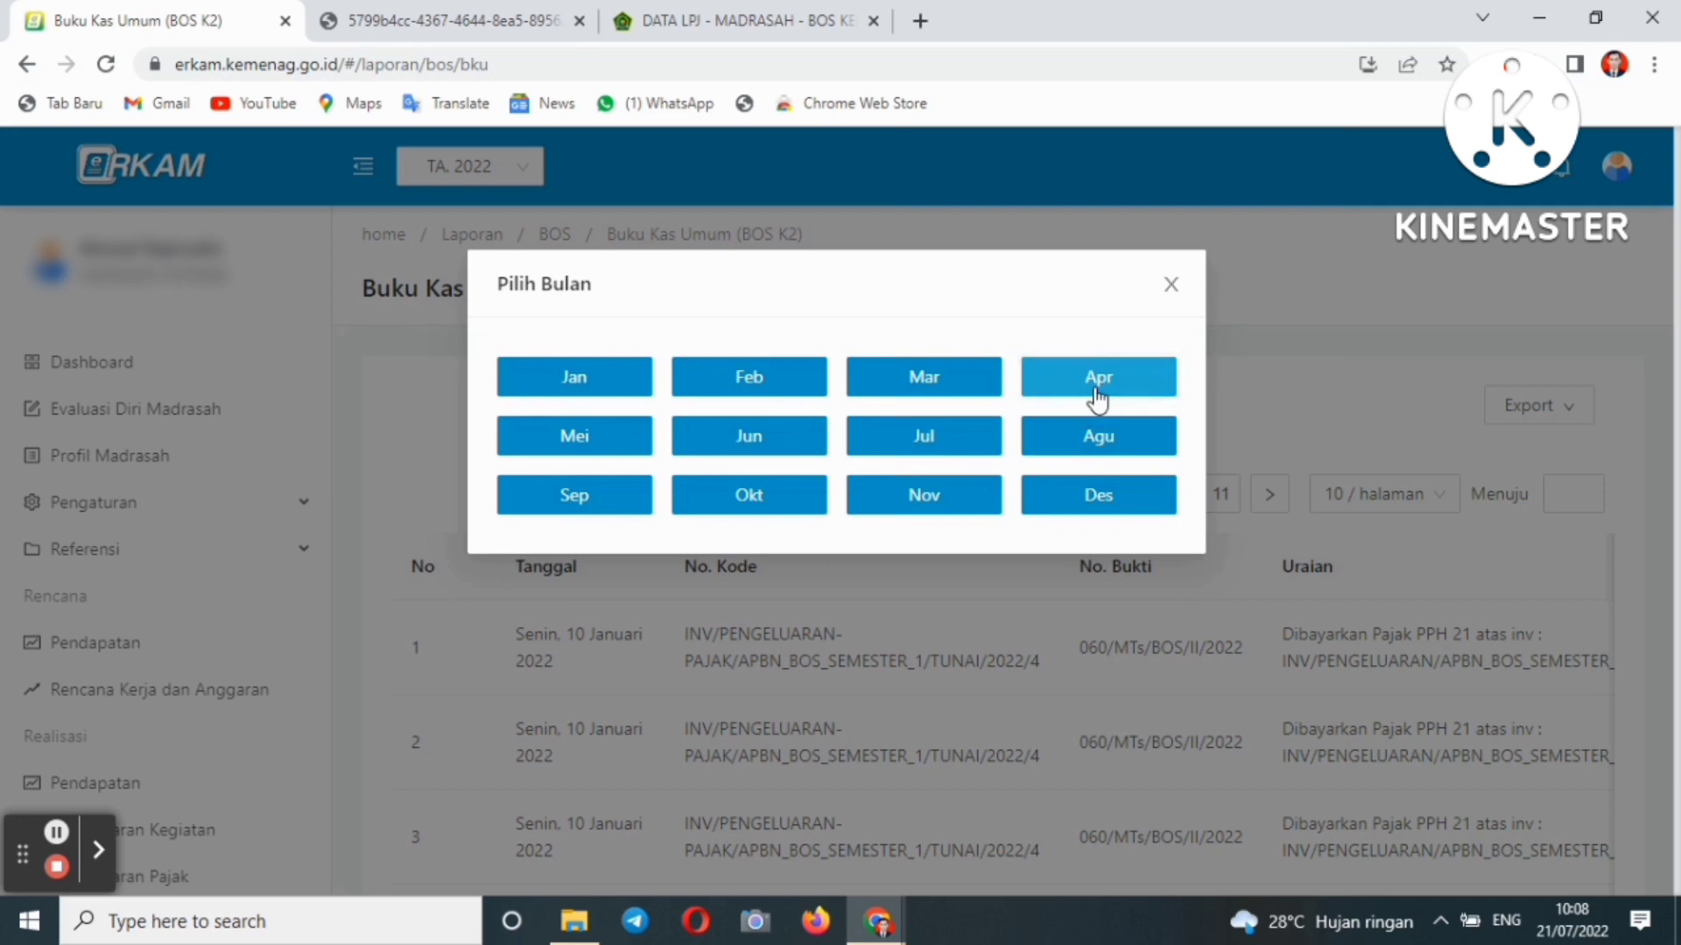
{"action": "left_click", "coordinate": [1098, 394]}
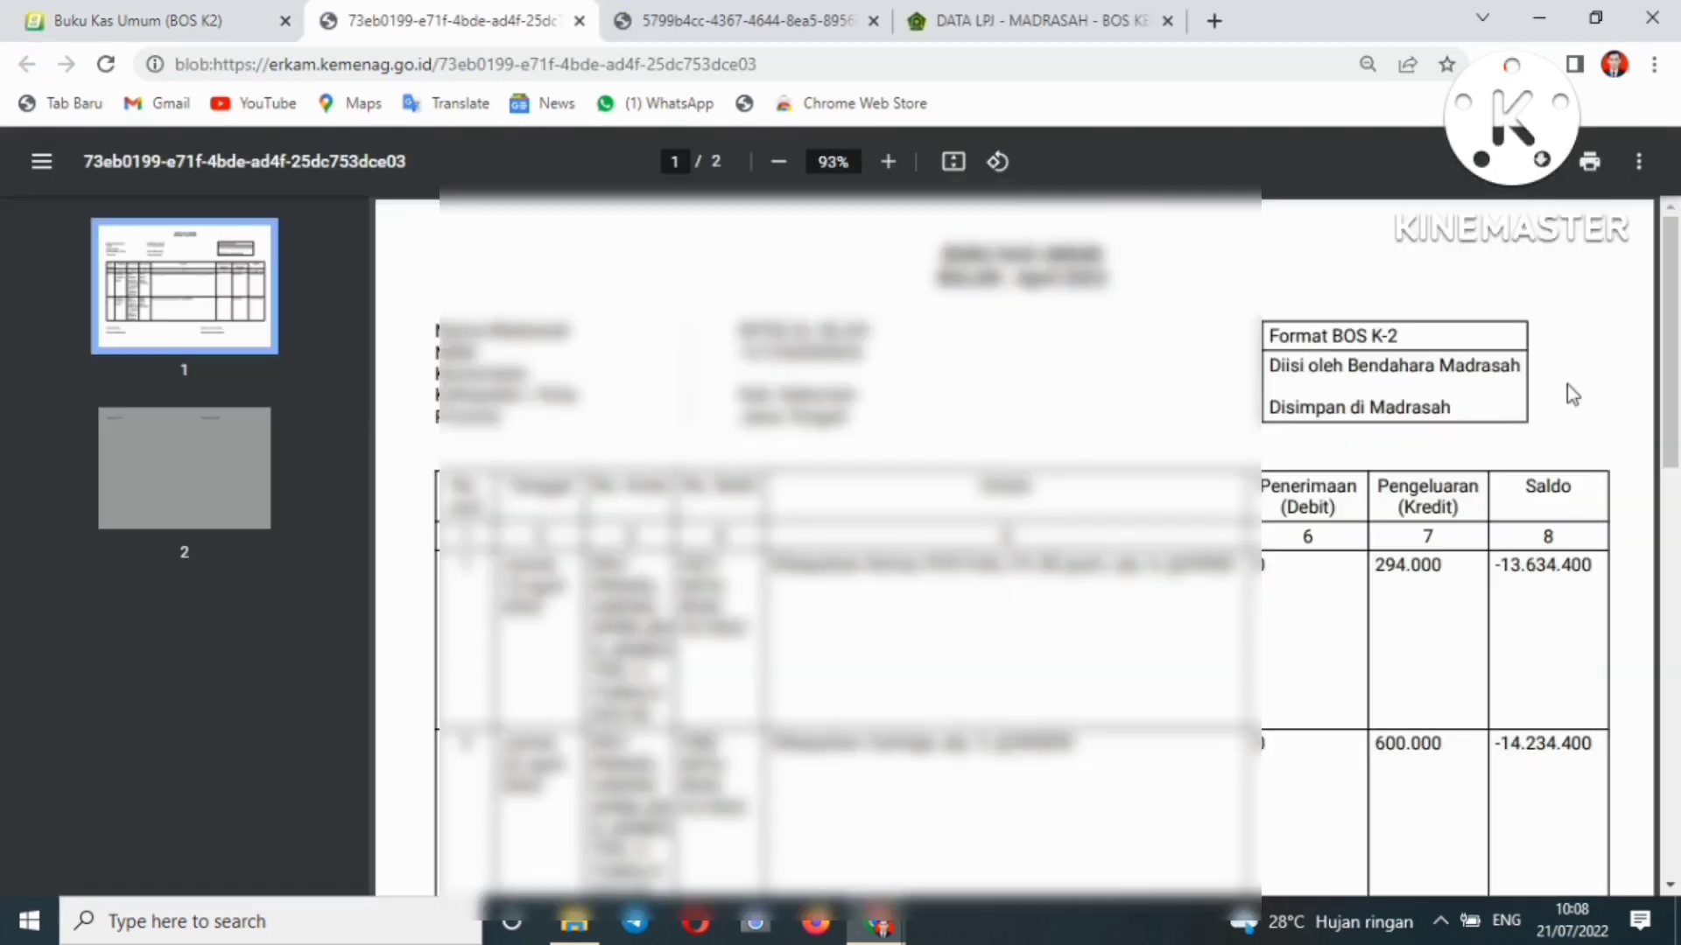
{"action": "mouse_move", "coordinate": [1672, 306]}
{"action": "left_mouse_down"}
{"action": "mouse_move", "coordinate": [1674, 700]}
{"action": "mouse_move", "coordinate": [1673, 303]}
{"action": "left_mouse_up"}
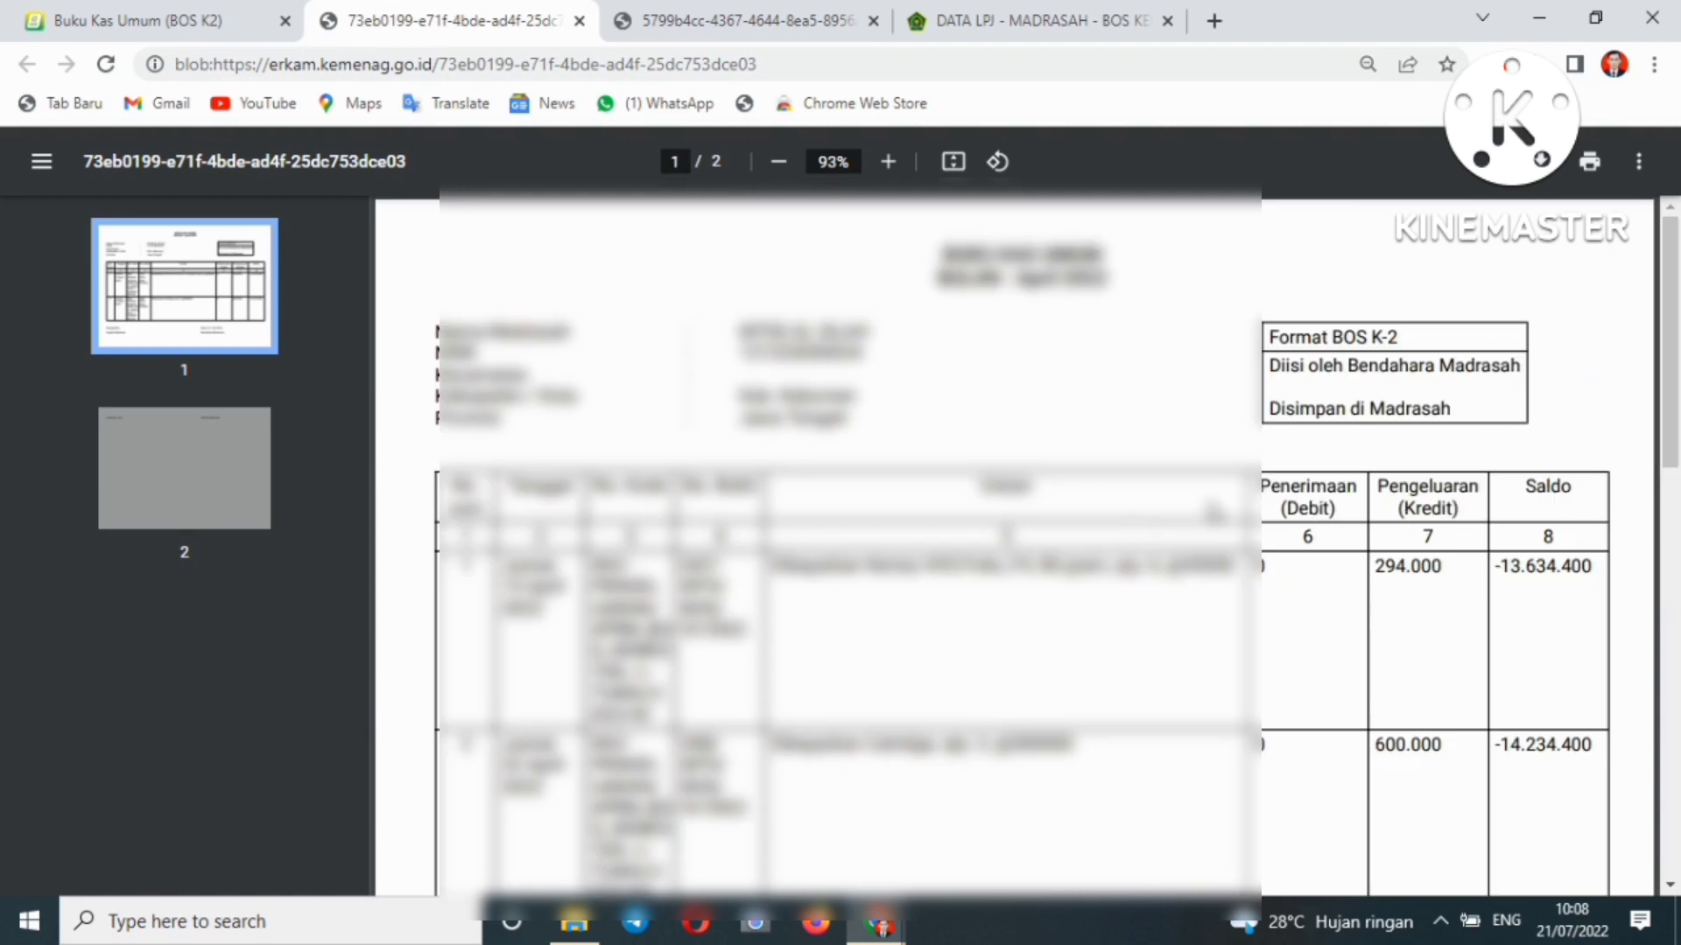
{"action": "mouse_move", "coordinate": [1674, 350]}
{"action": "left_mouse_down"}
{"action": "mouse_move", "coordinate": [1674, 366]}
{"action": "mouse_move", "coordinate": [1673, 350]}
{"action": "left_mouse_up"}
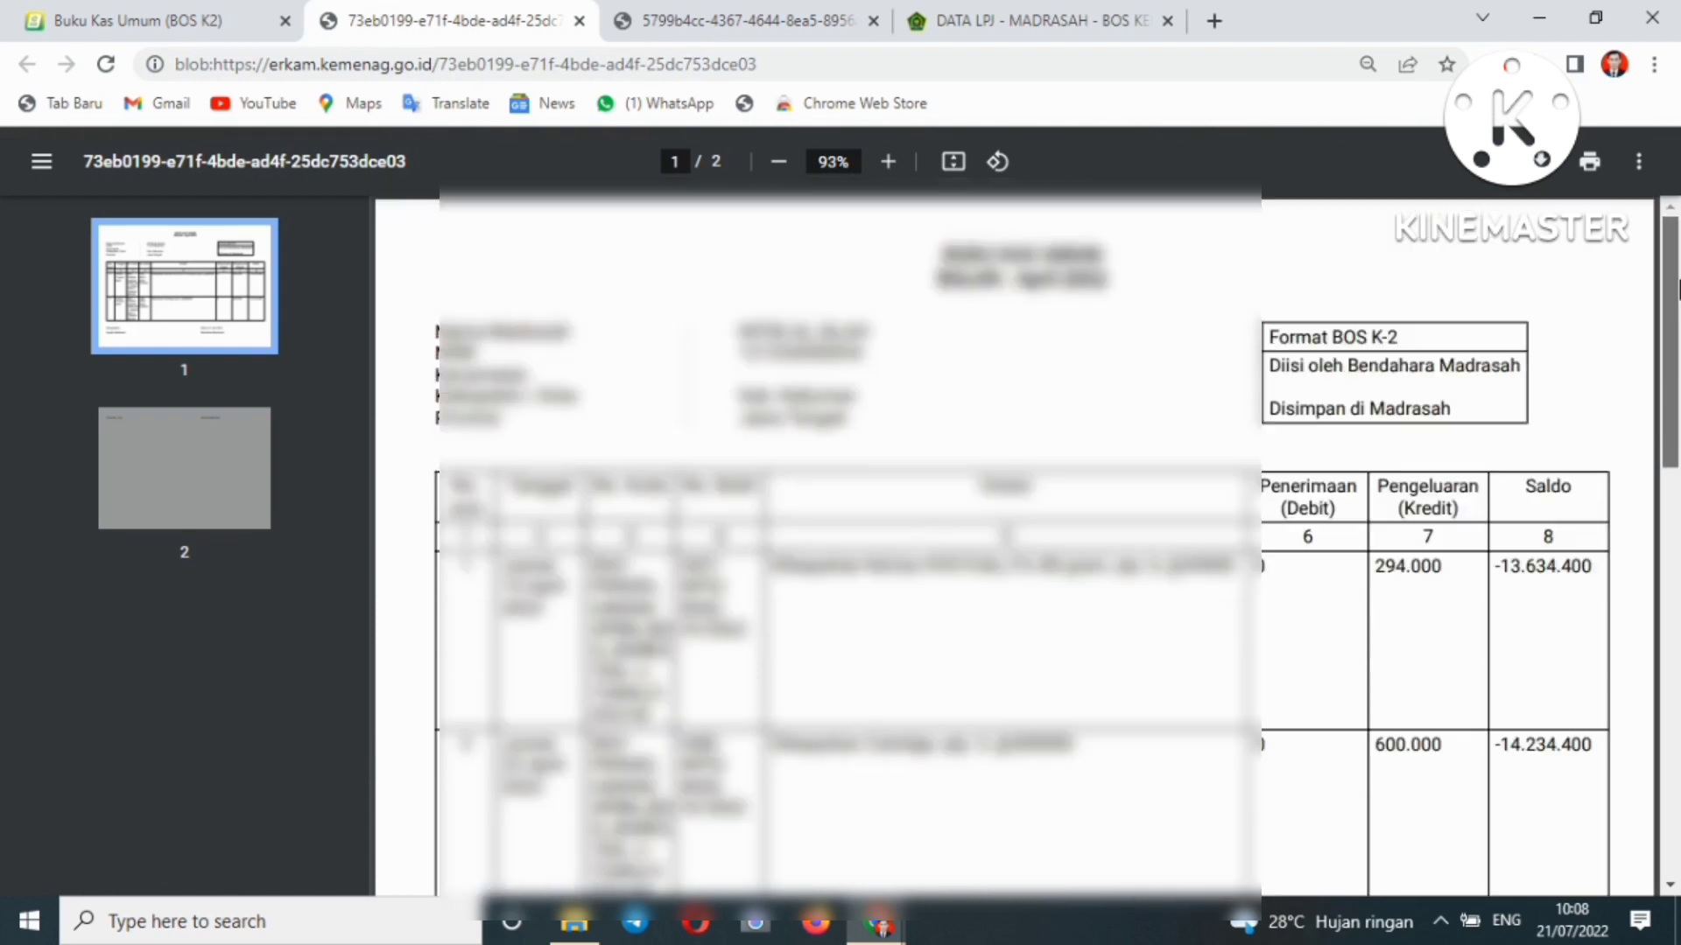
{"action": "left_click", "coordinate": [871, 25]}
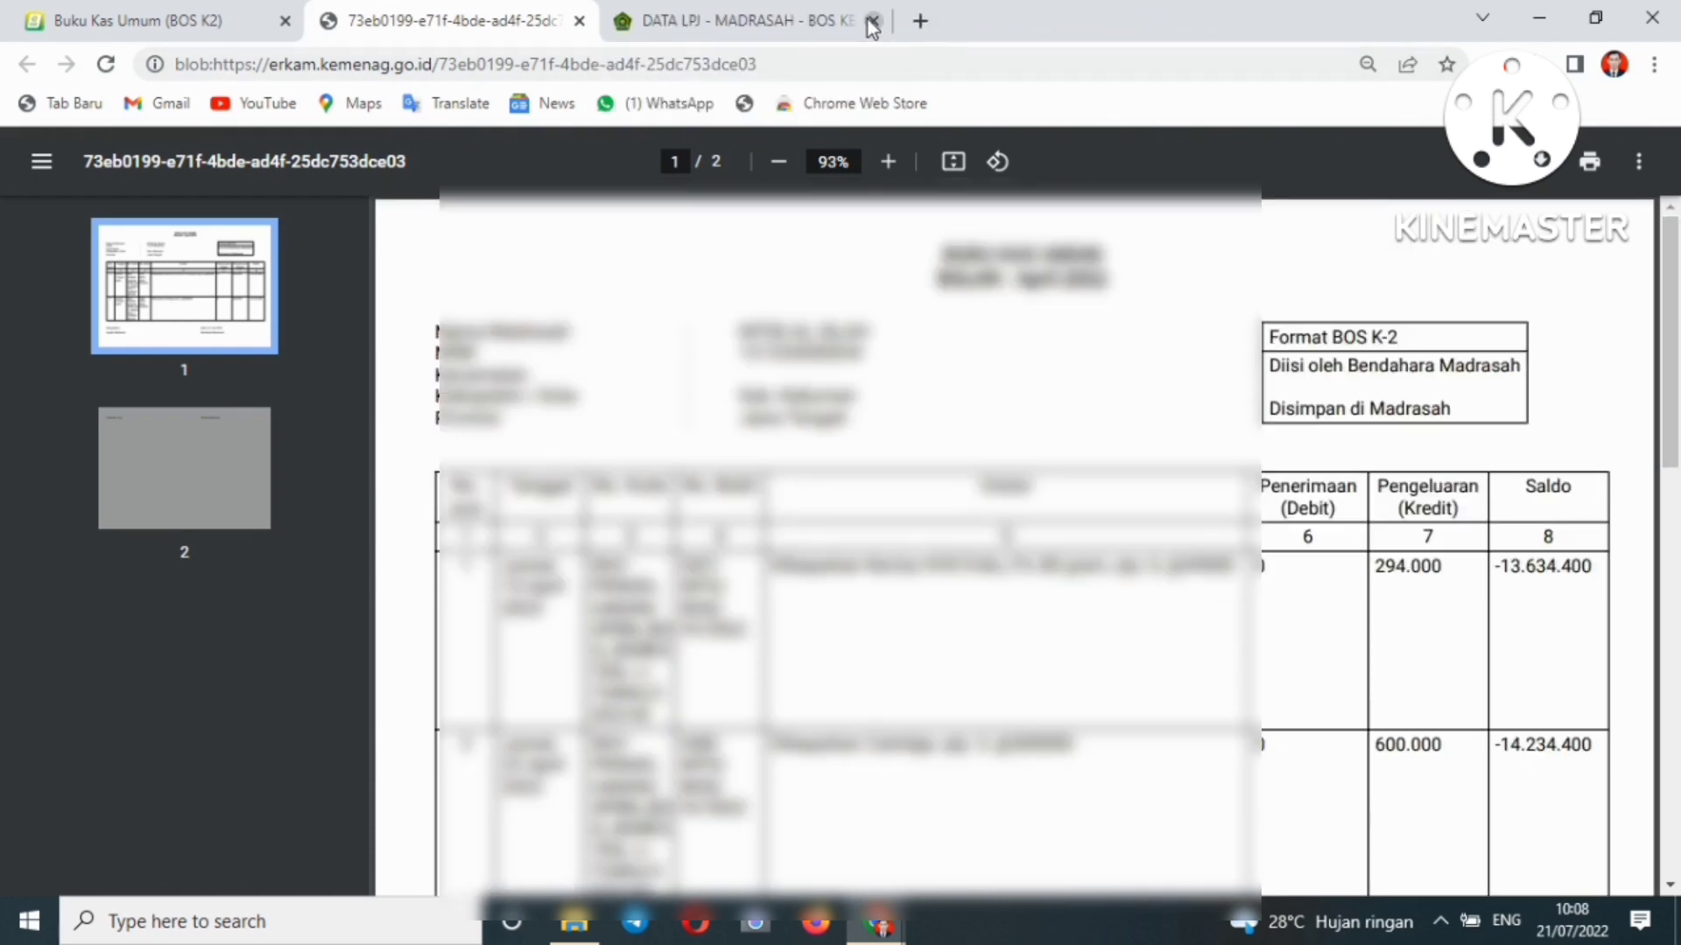
{"action": "left_click", "coordinate": [581, 23]}
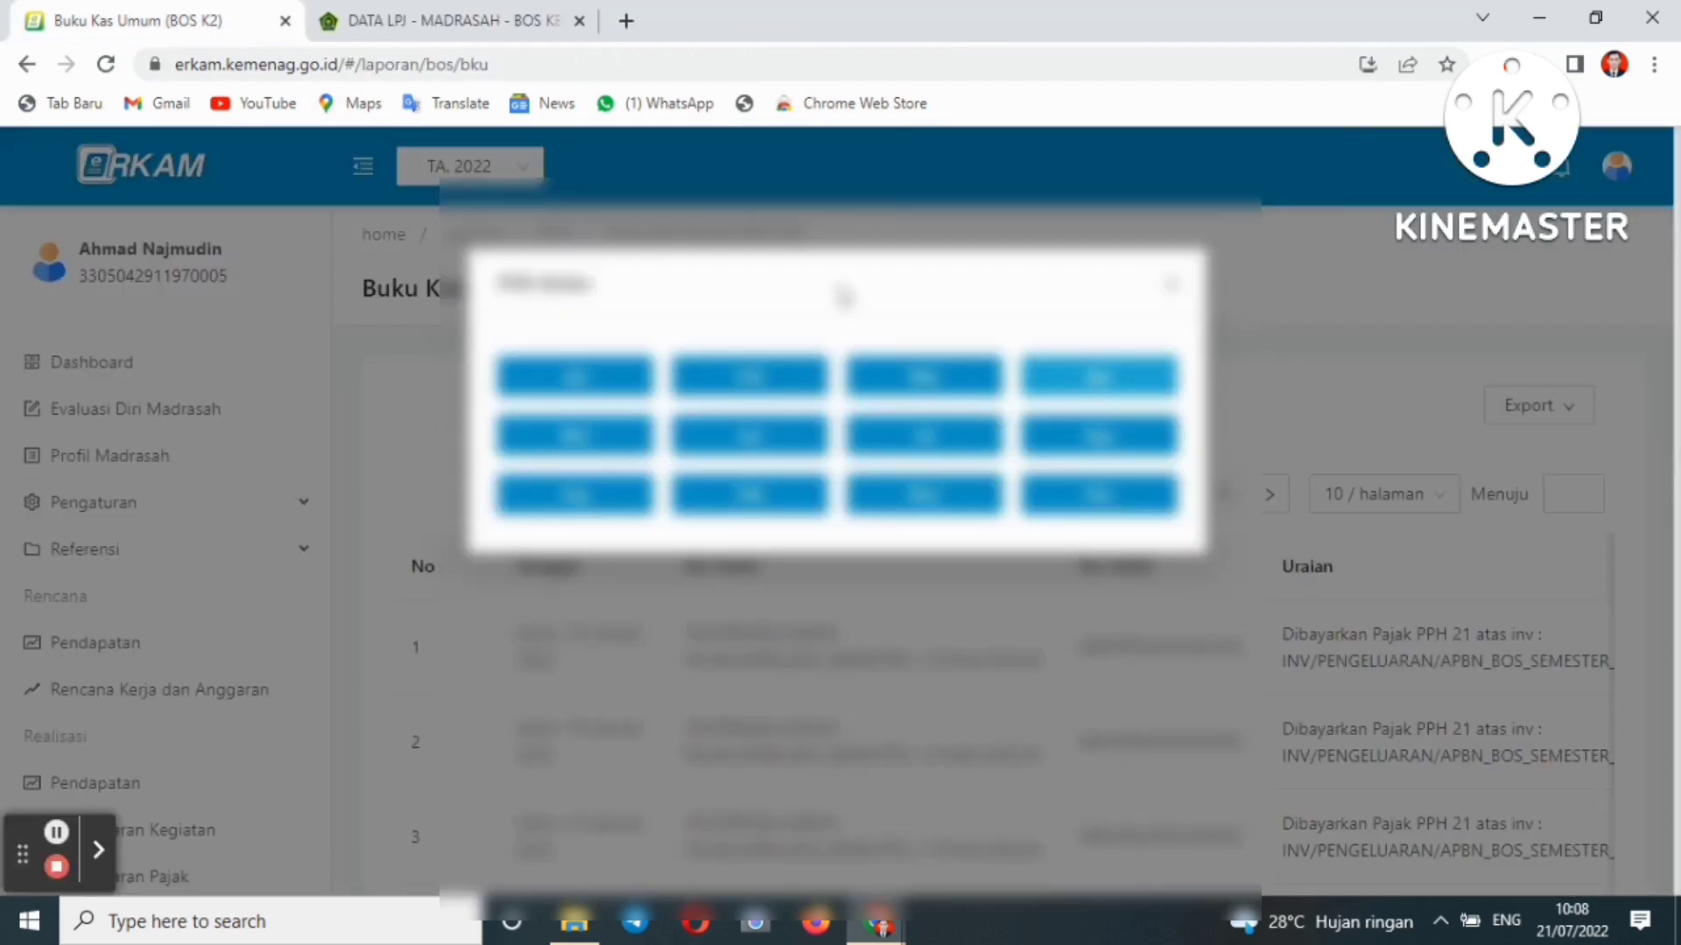
Export the Buku Kas Umum (BOS K2) for May as a PDF, view it and close it
{"action": "left_click", "coordinate": [583, 442]}
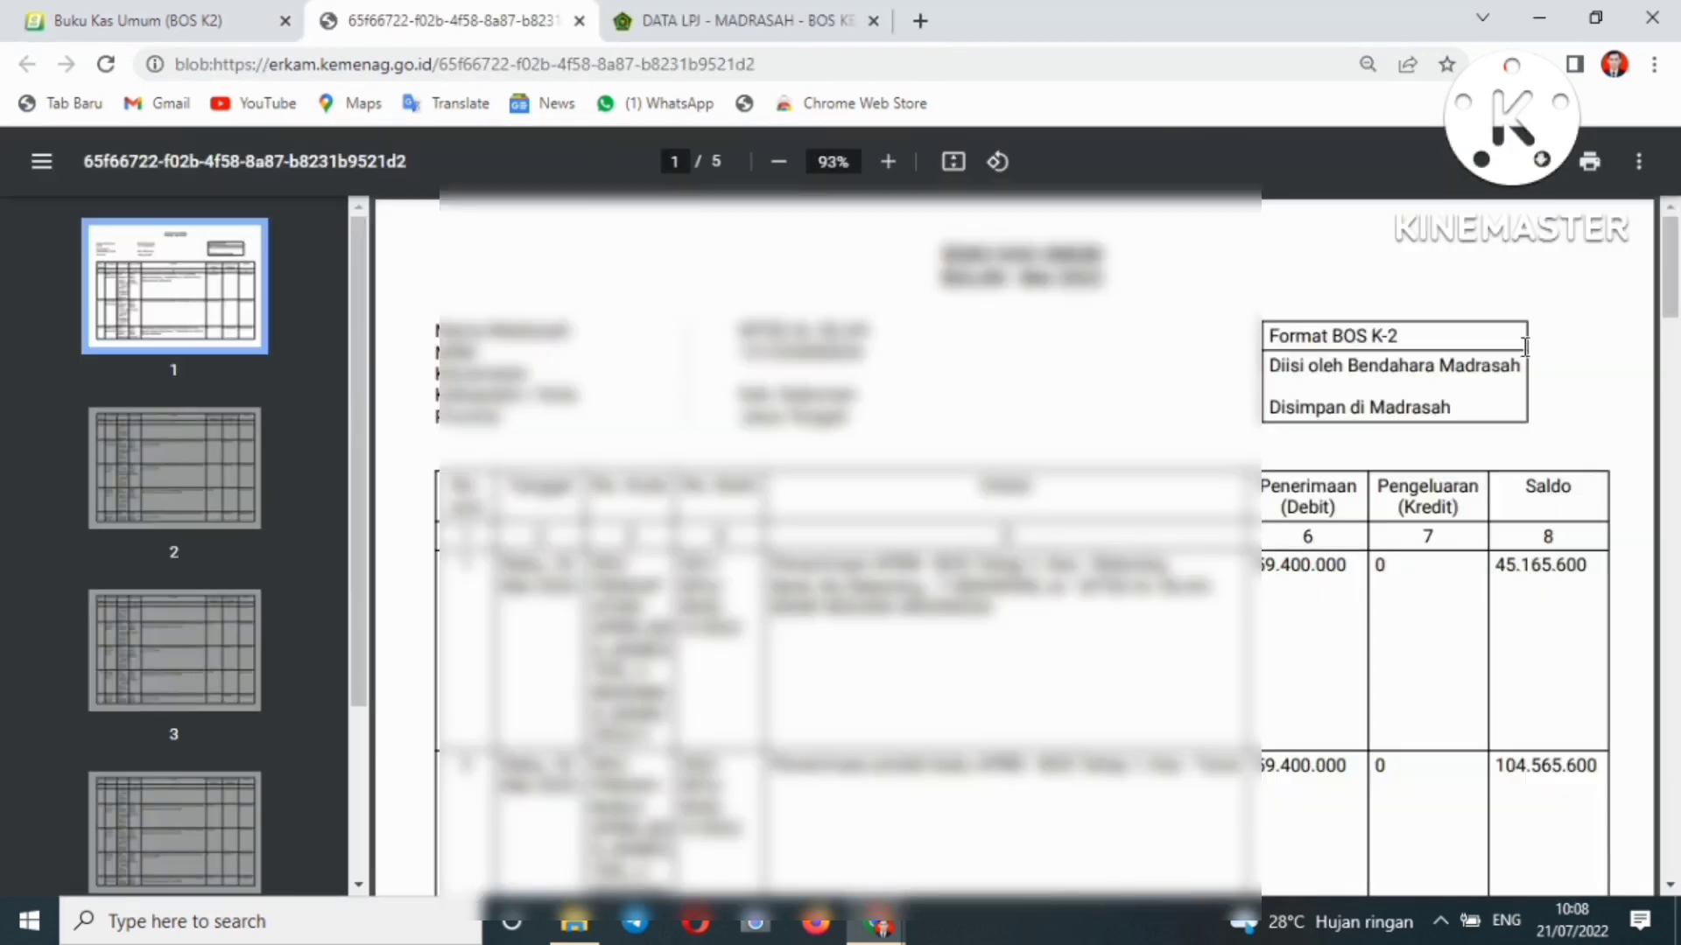
{"action": "left_click_drag", "start_coordinate": [1671, 328], "coordinate": [1667, 280]}
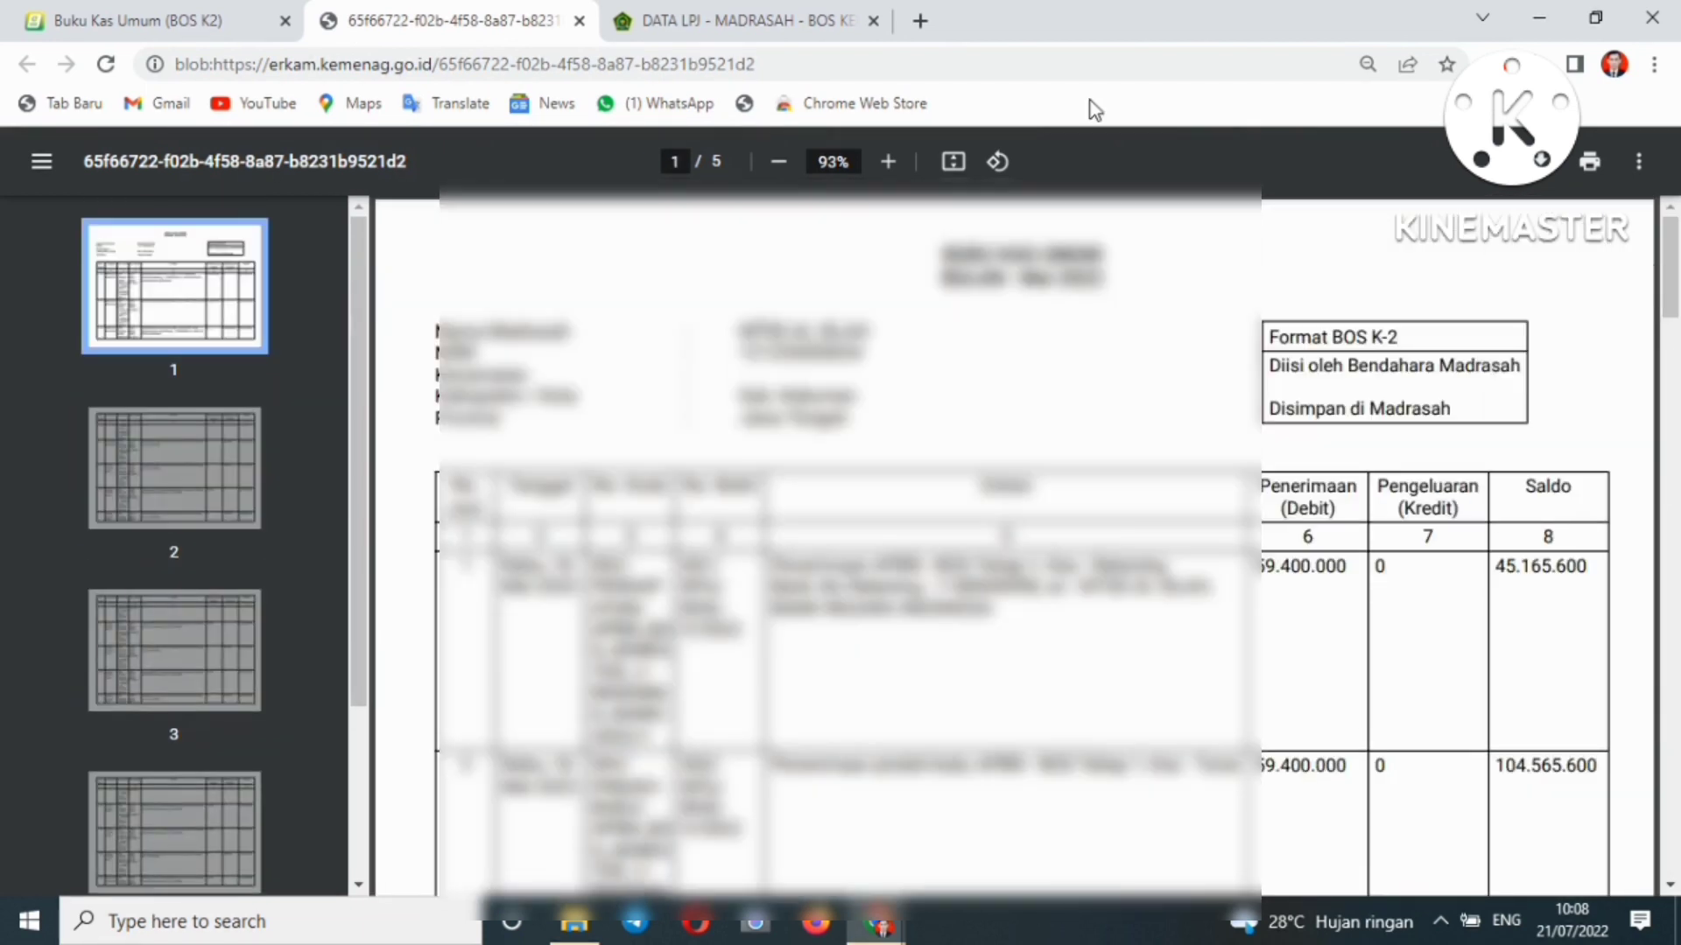
{"action": "left_click", "coordinate": [578, 21]}
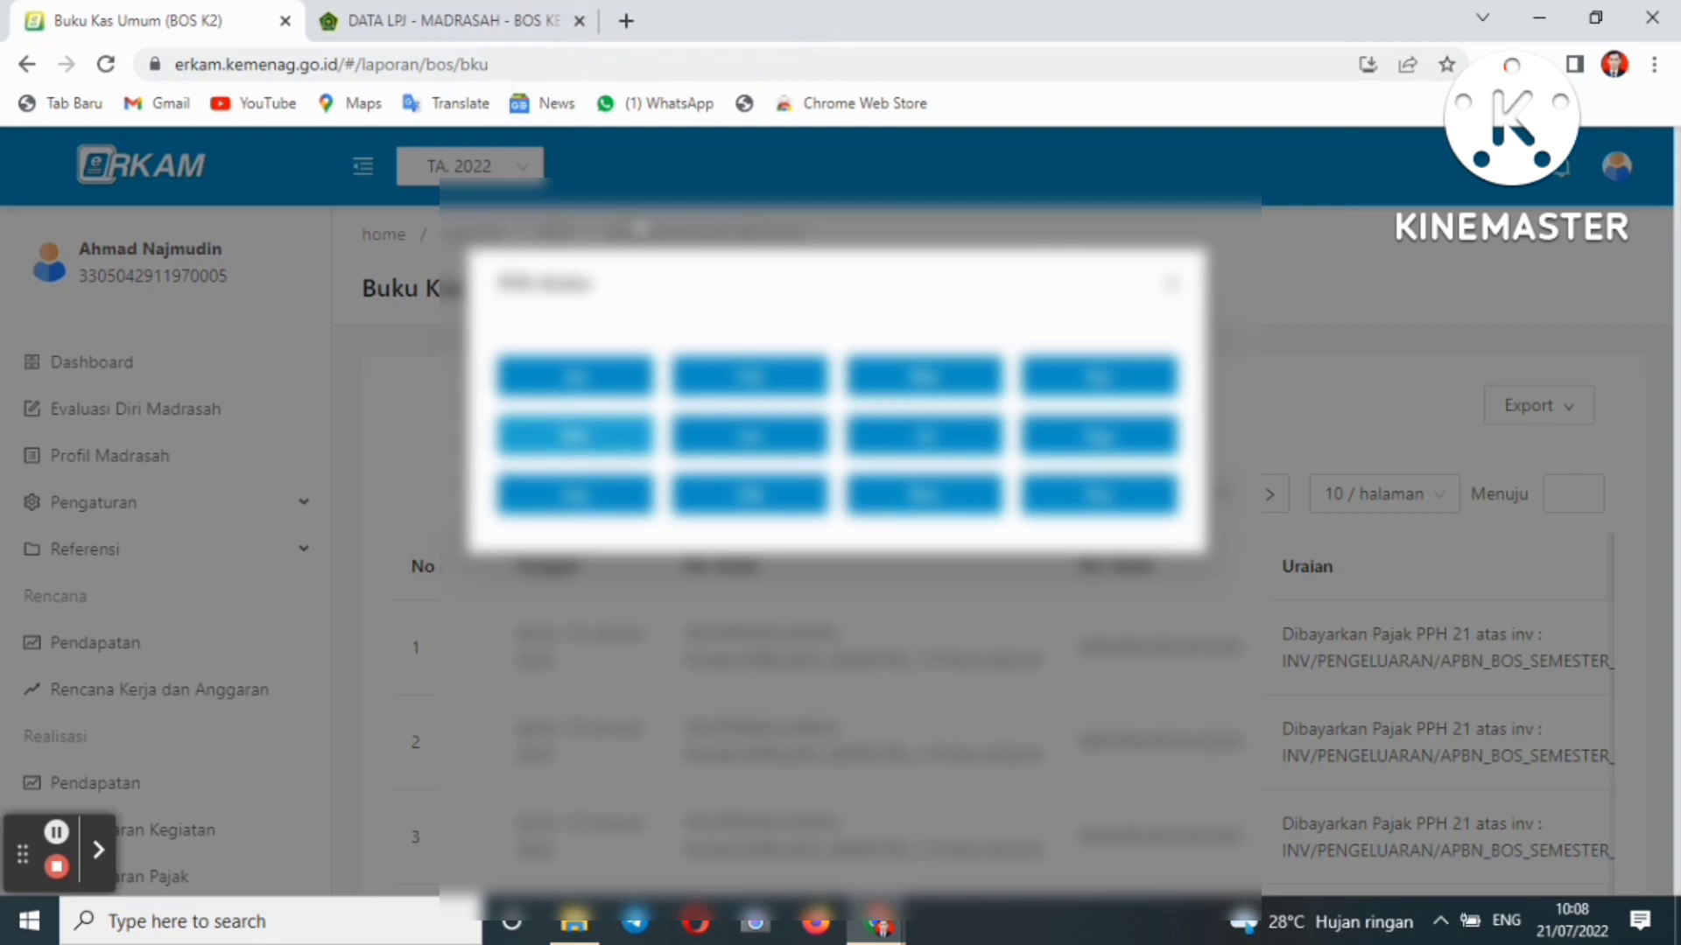
Export the Buku Kas Umum (BOS K2) for June as a PDF, view it and close it
{"action": "left_click", "coordinate": [746, 438]}
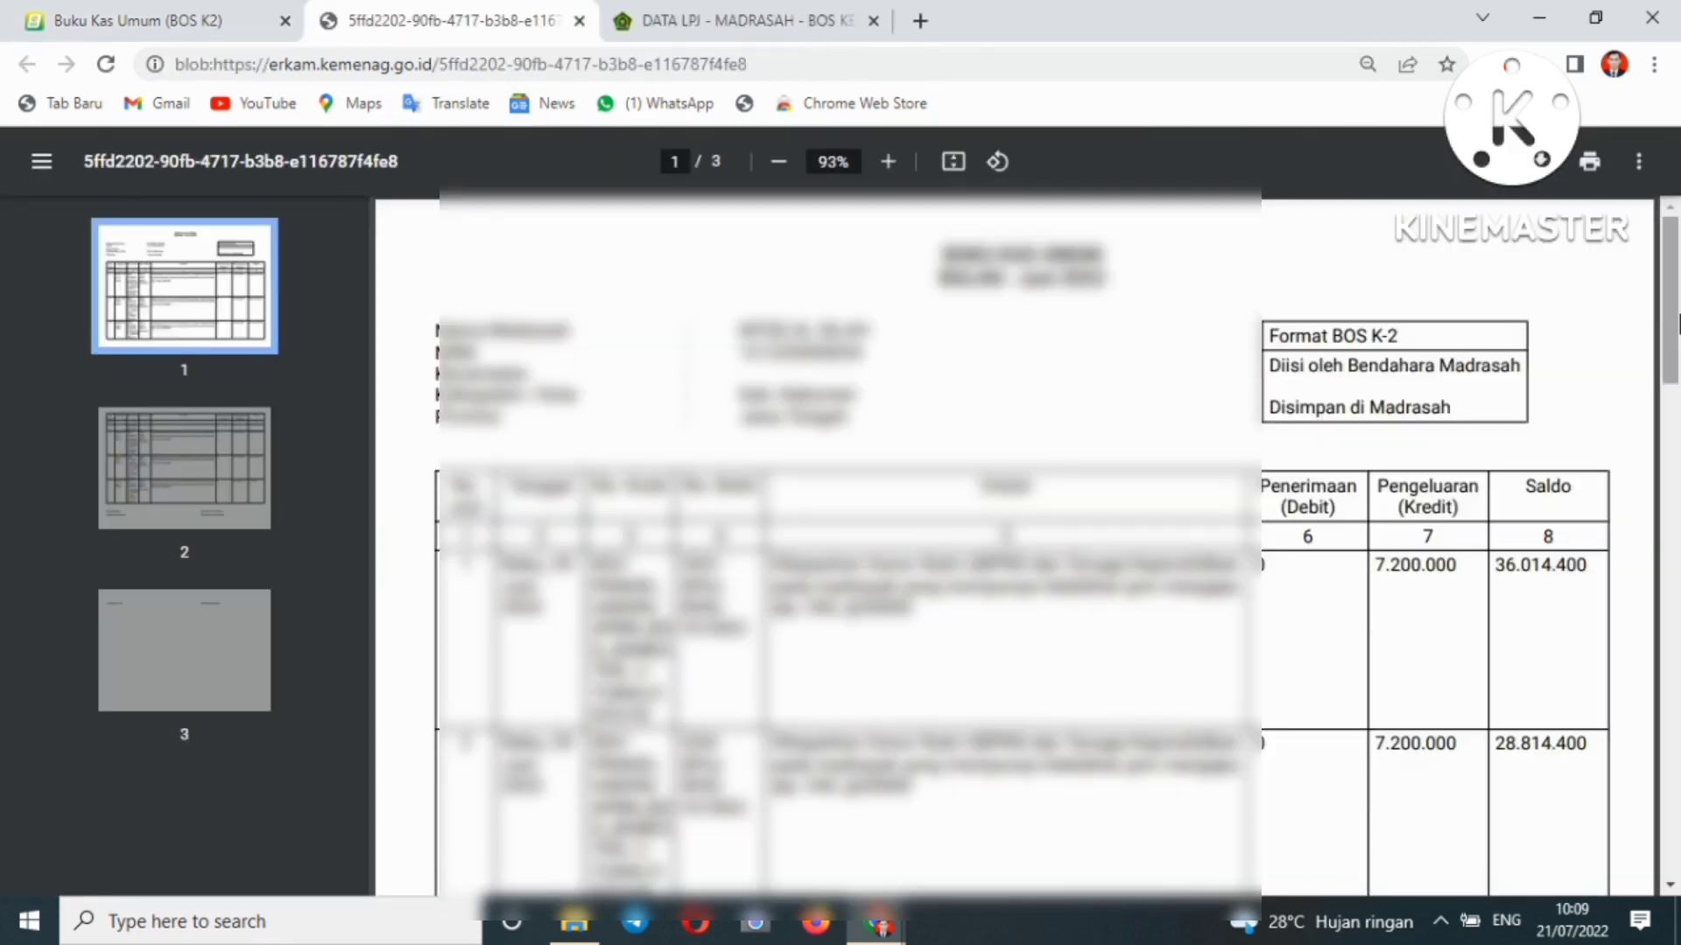
{"action": "mouse_move", "coordinate": [1675, 324]}
{"action": "left_mouse_down"}
{"action": "mouse_move", "coordinate": [1675, 634]}
{"action": "mouse_move", "coordinate": [1675, 328]}
{"action": "left_mouse_up"}
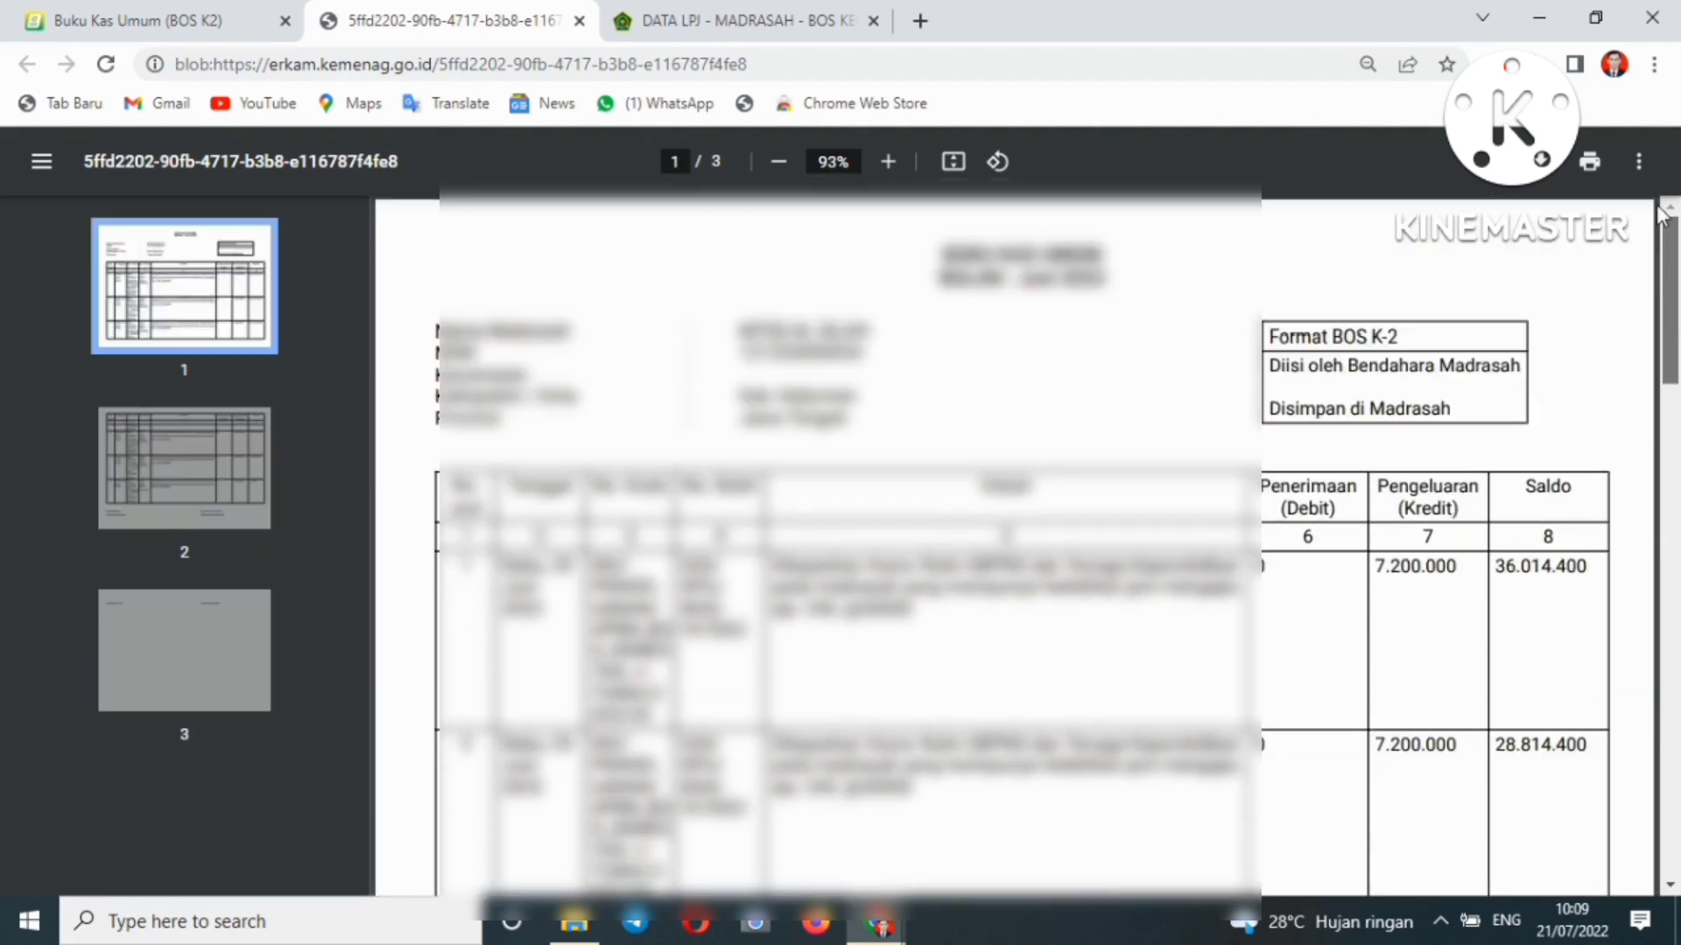
{"action": "left_click", "coordinate": [579, 20]}
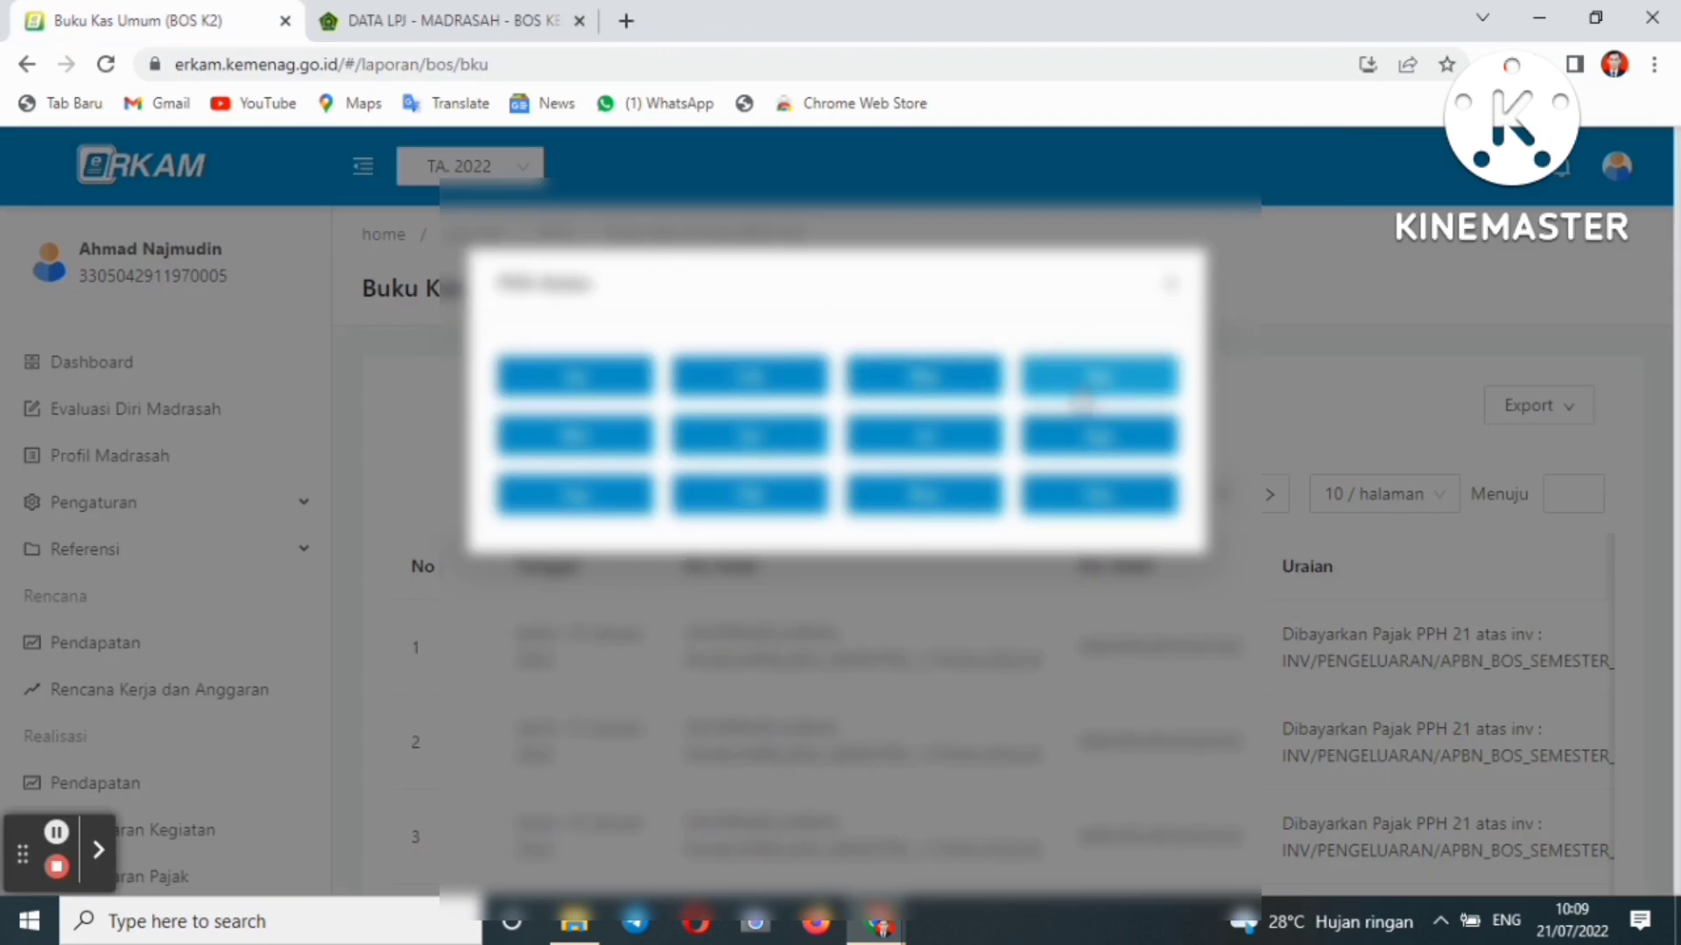
Export the April Buku Kas Umum (BOS K2) as a PDF again and view it
{"action": "left_click", "coordinate": [1082, 383]}
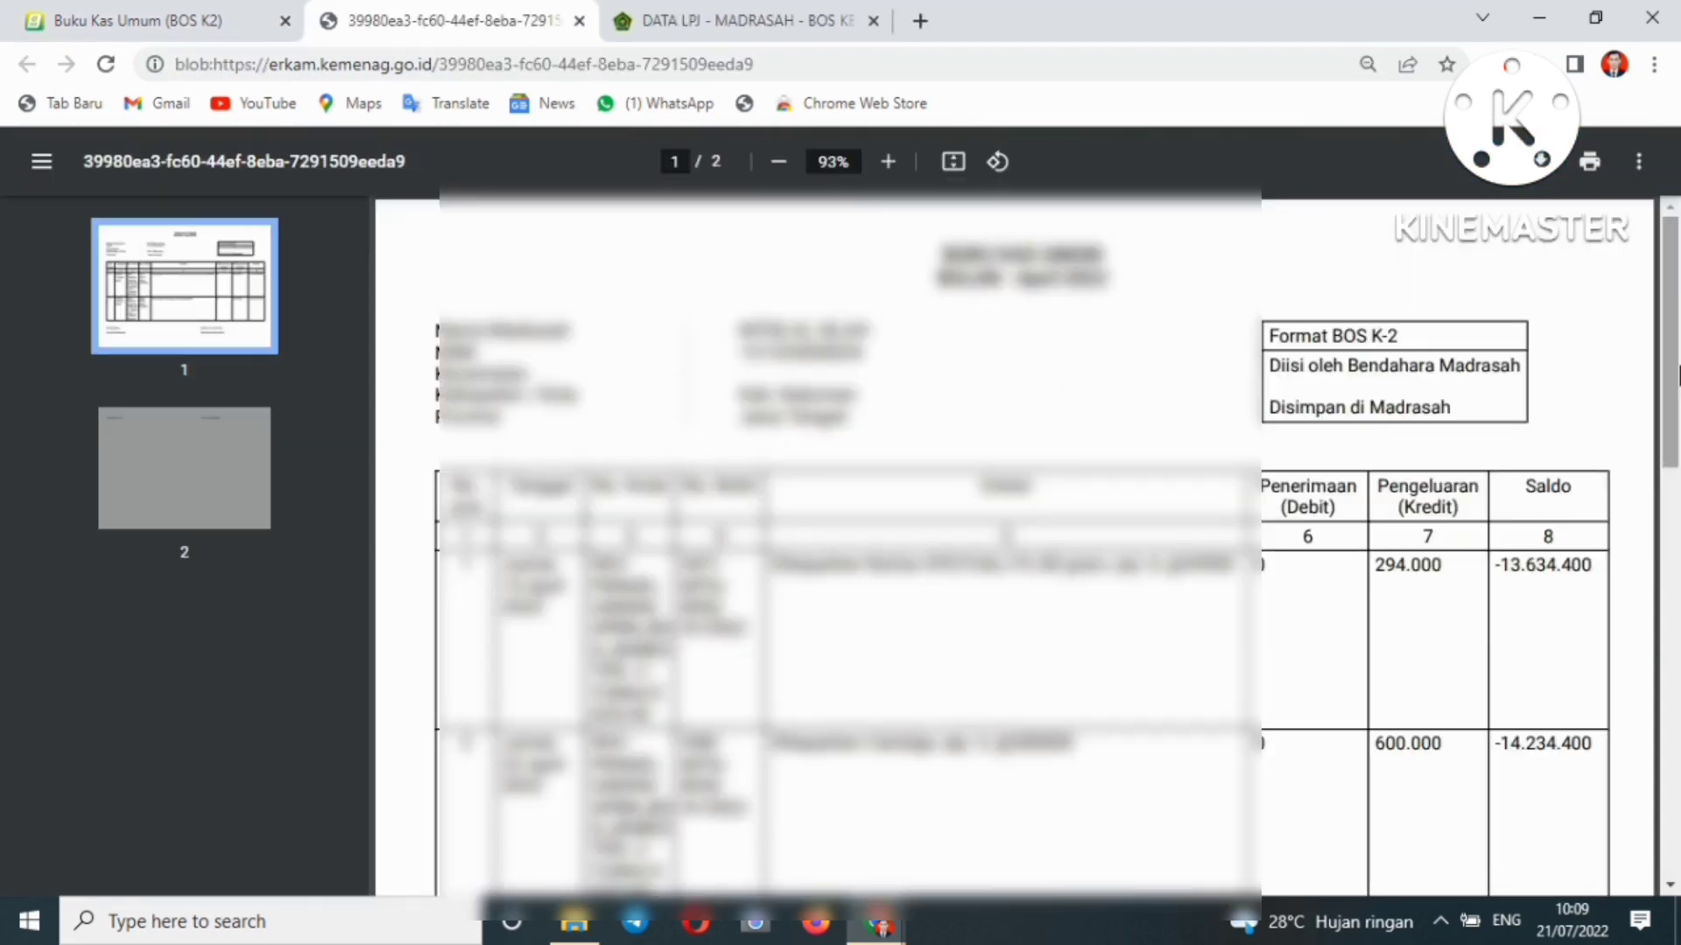
{"action": "mouse_move", "coordinate": [1676, 372]}
{"action": "left_mouse_down"}
{"action": "mouse_move", "coordinate": [1672, 522]}
{"action": "mouse_move", "coordinate": [1668, 372]}
{"action": "left_mouse_up"}
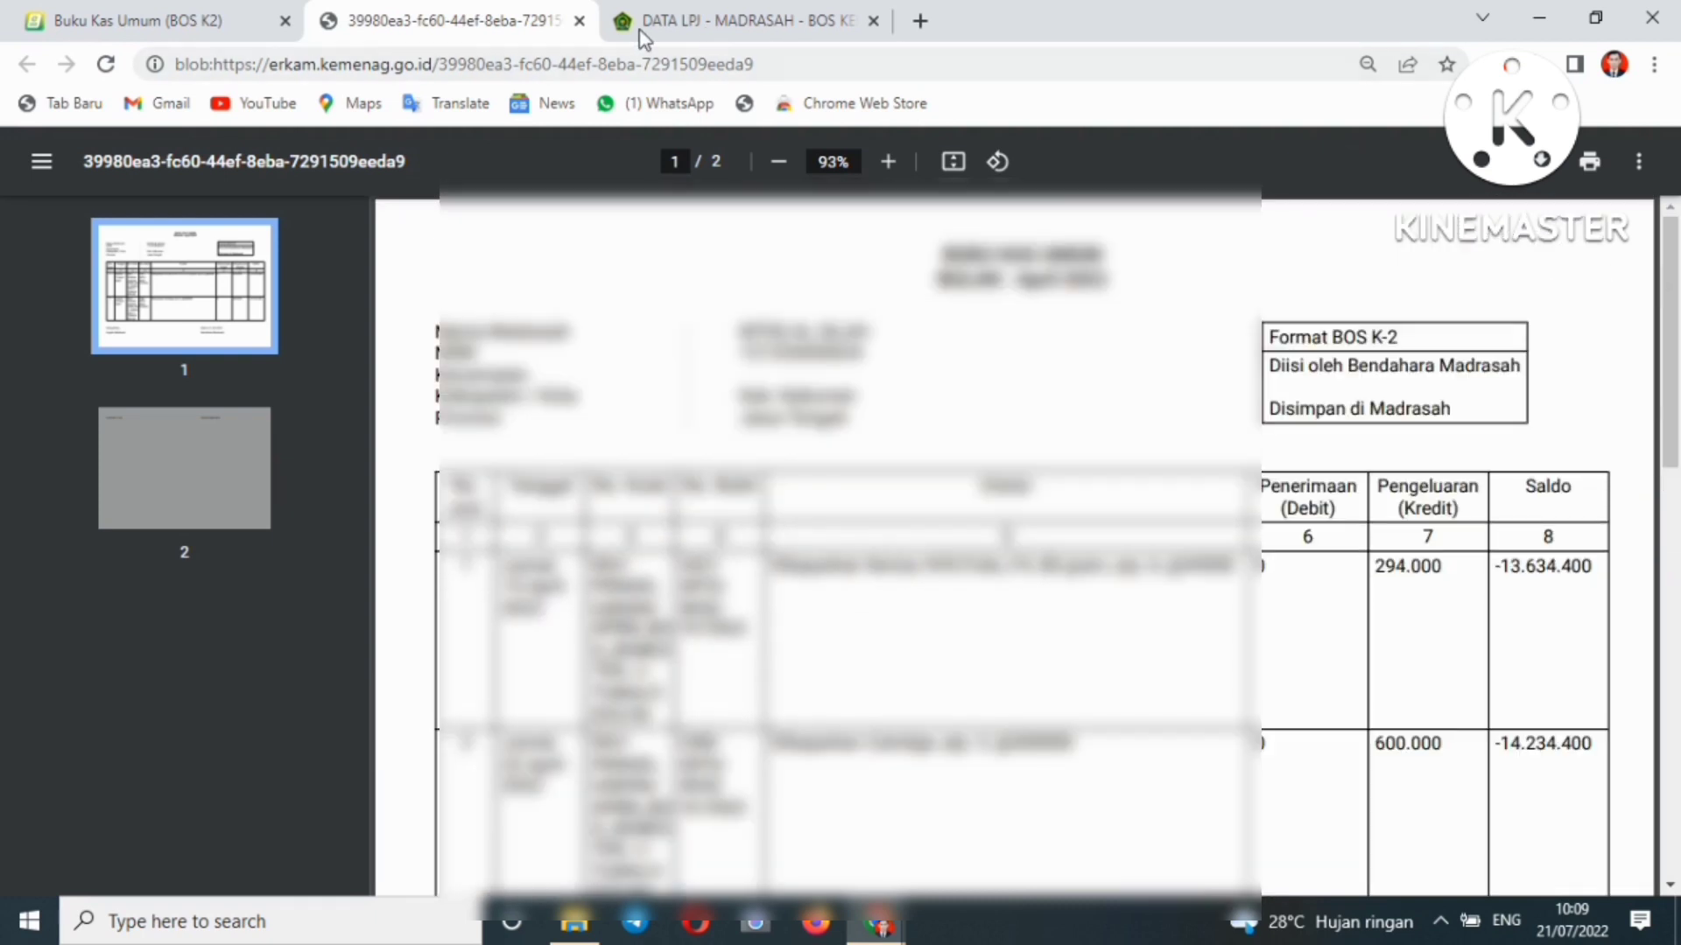
Close the April report, and export the Buku Kas Umum (BOS K2) for July as a PDF, view it and close it
{"action": "left_click", "coordinate": [580, 21]}
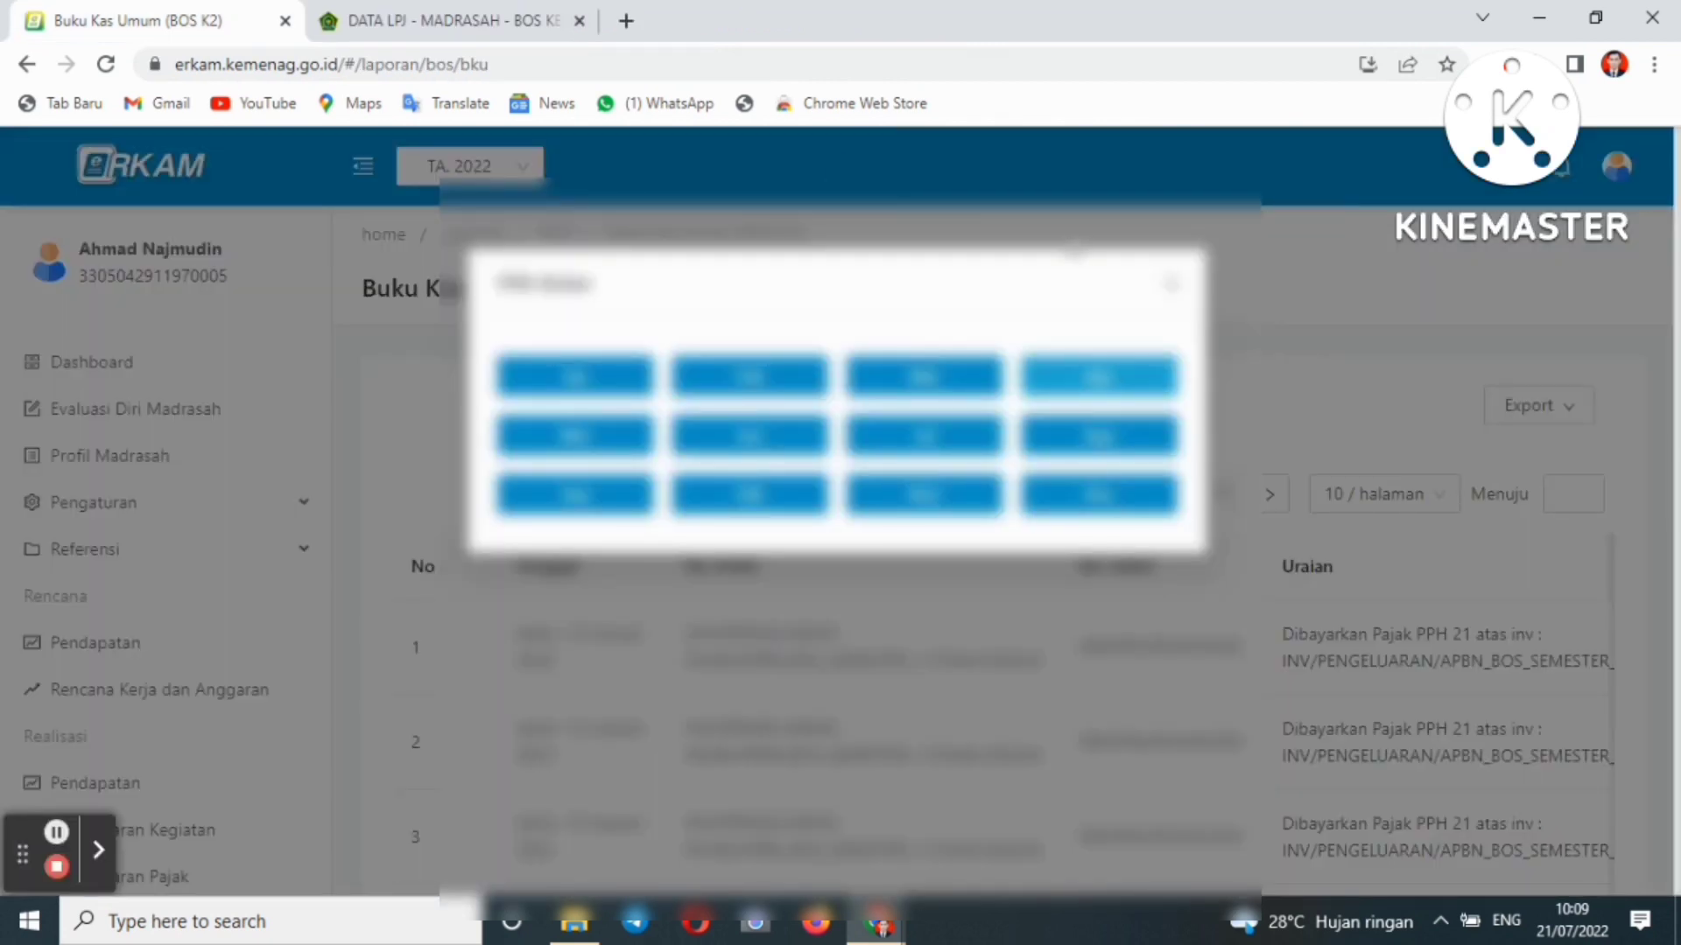
{"action": "left_click", "coordinate": [938, 442]}
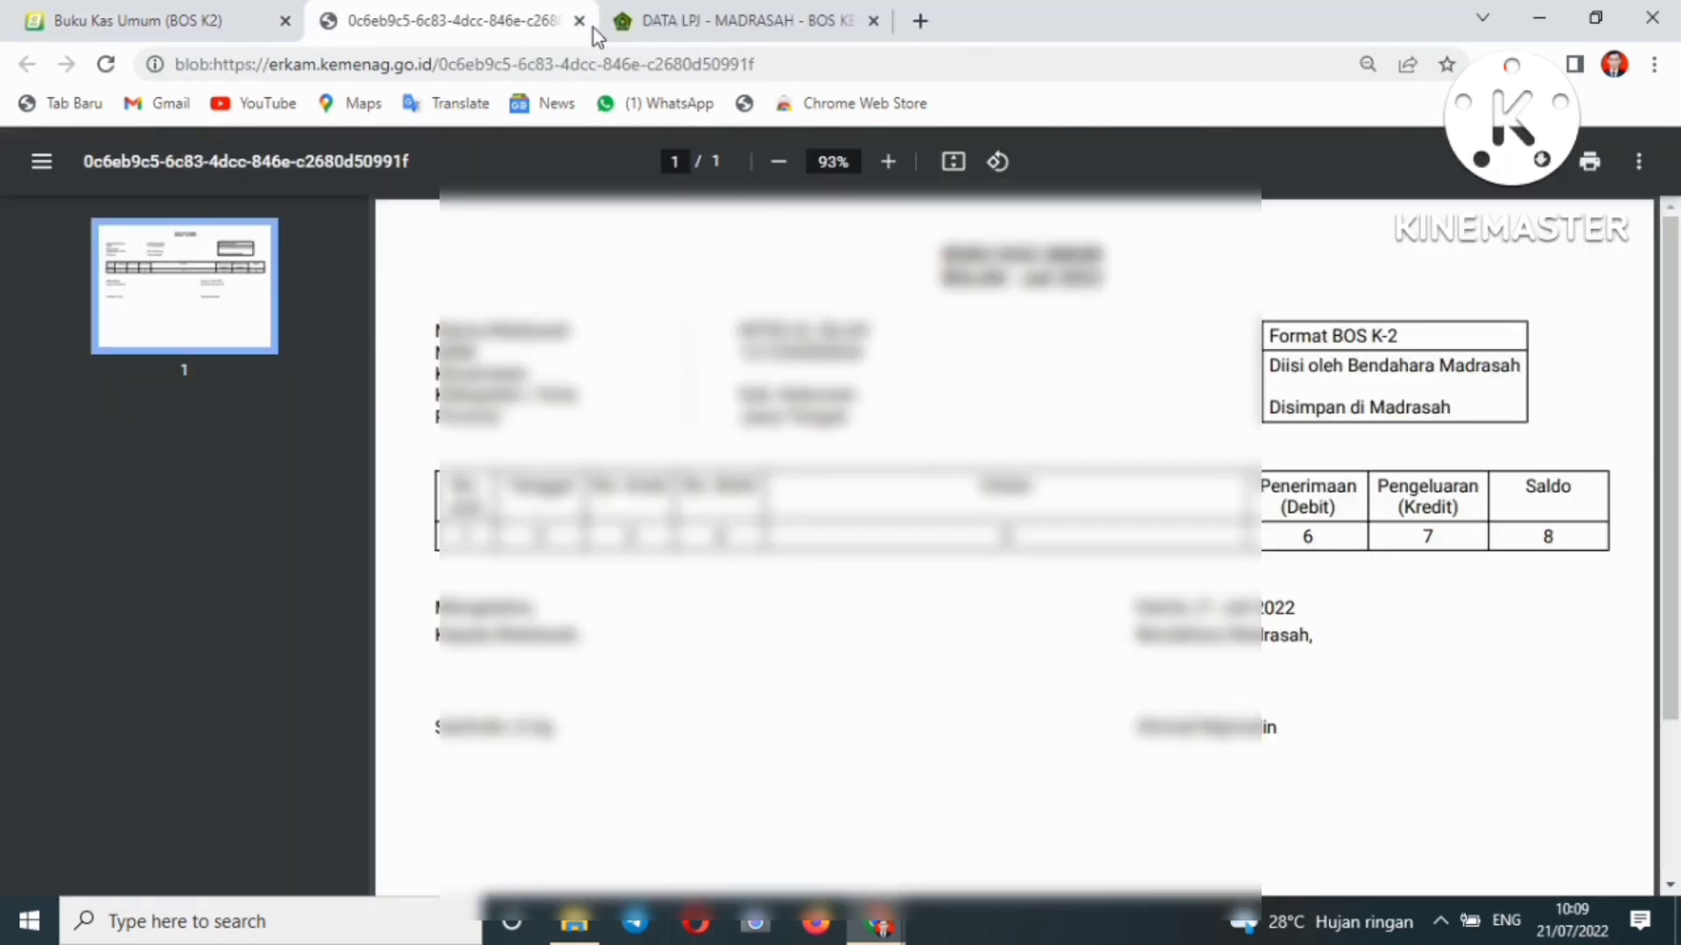
{"action": "left_click", "coordinate": [579, 21]}
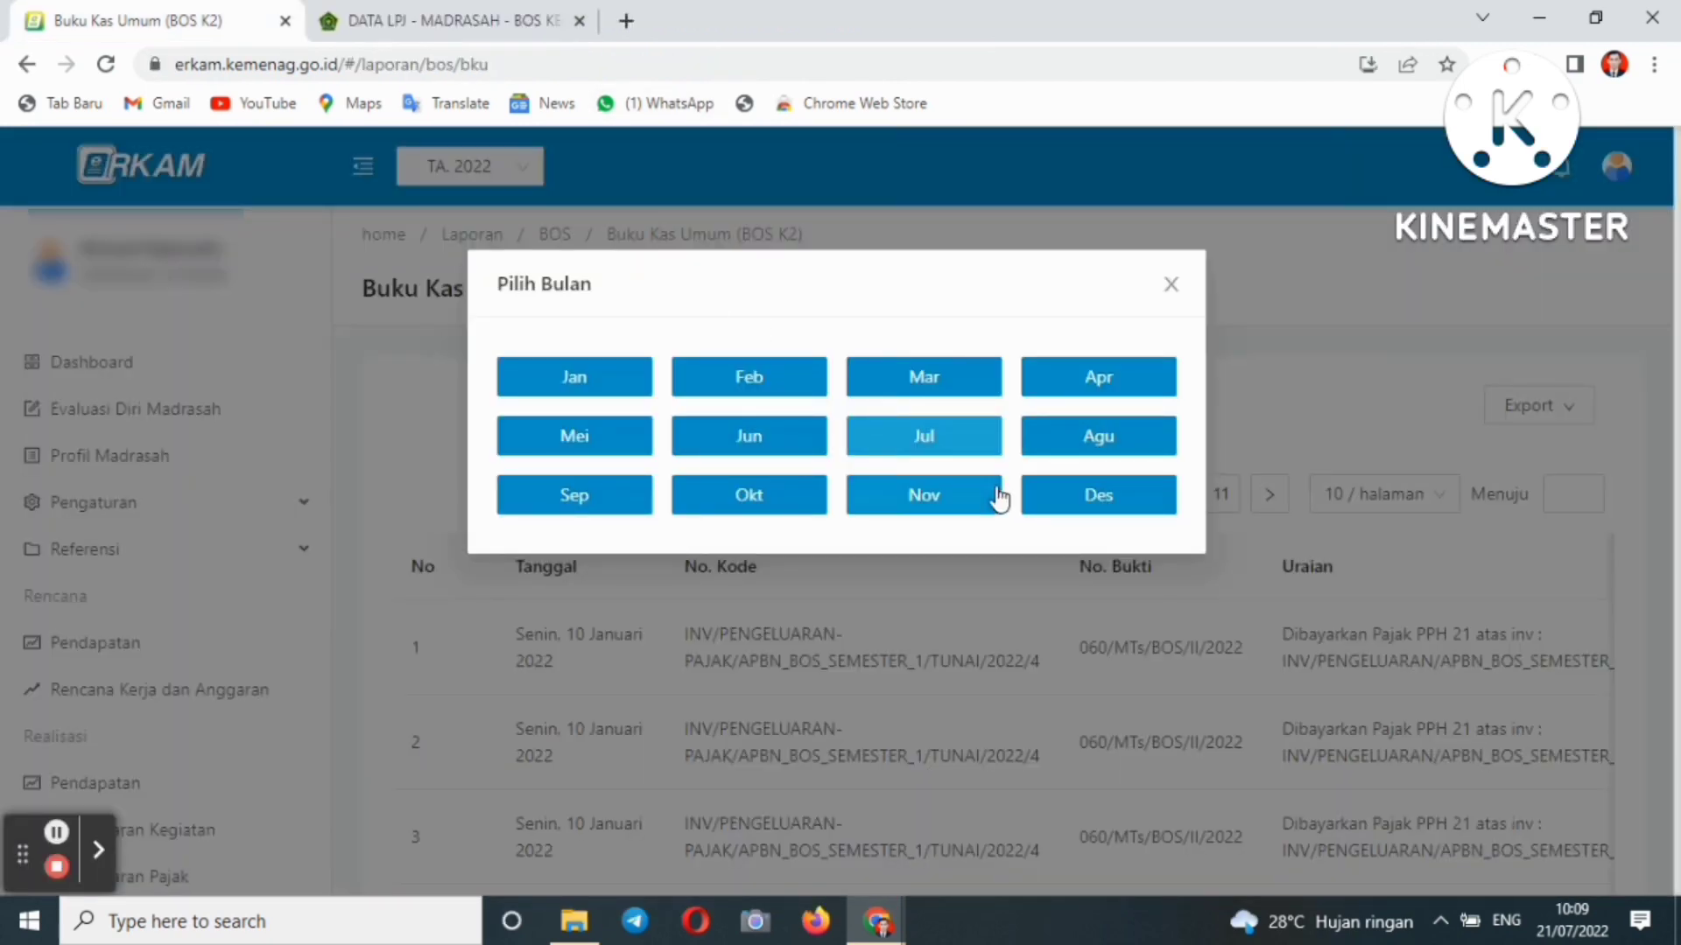
Export the Buku Kas Umum (BOS K2) for September as a PDF, view it, and close both the report and the month selection
{"action": "left_click", "coordinate": [591, 512]}
{"action": "left_click", "coordinate": [591, 512]}
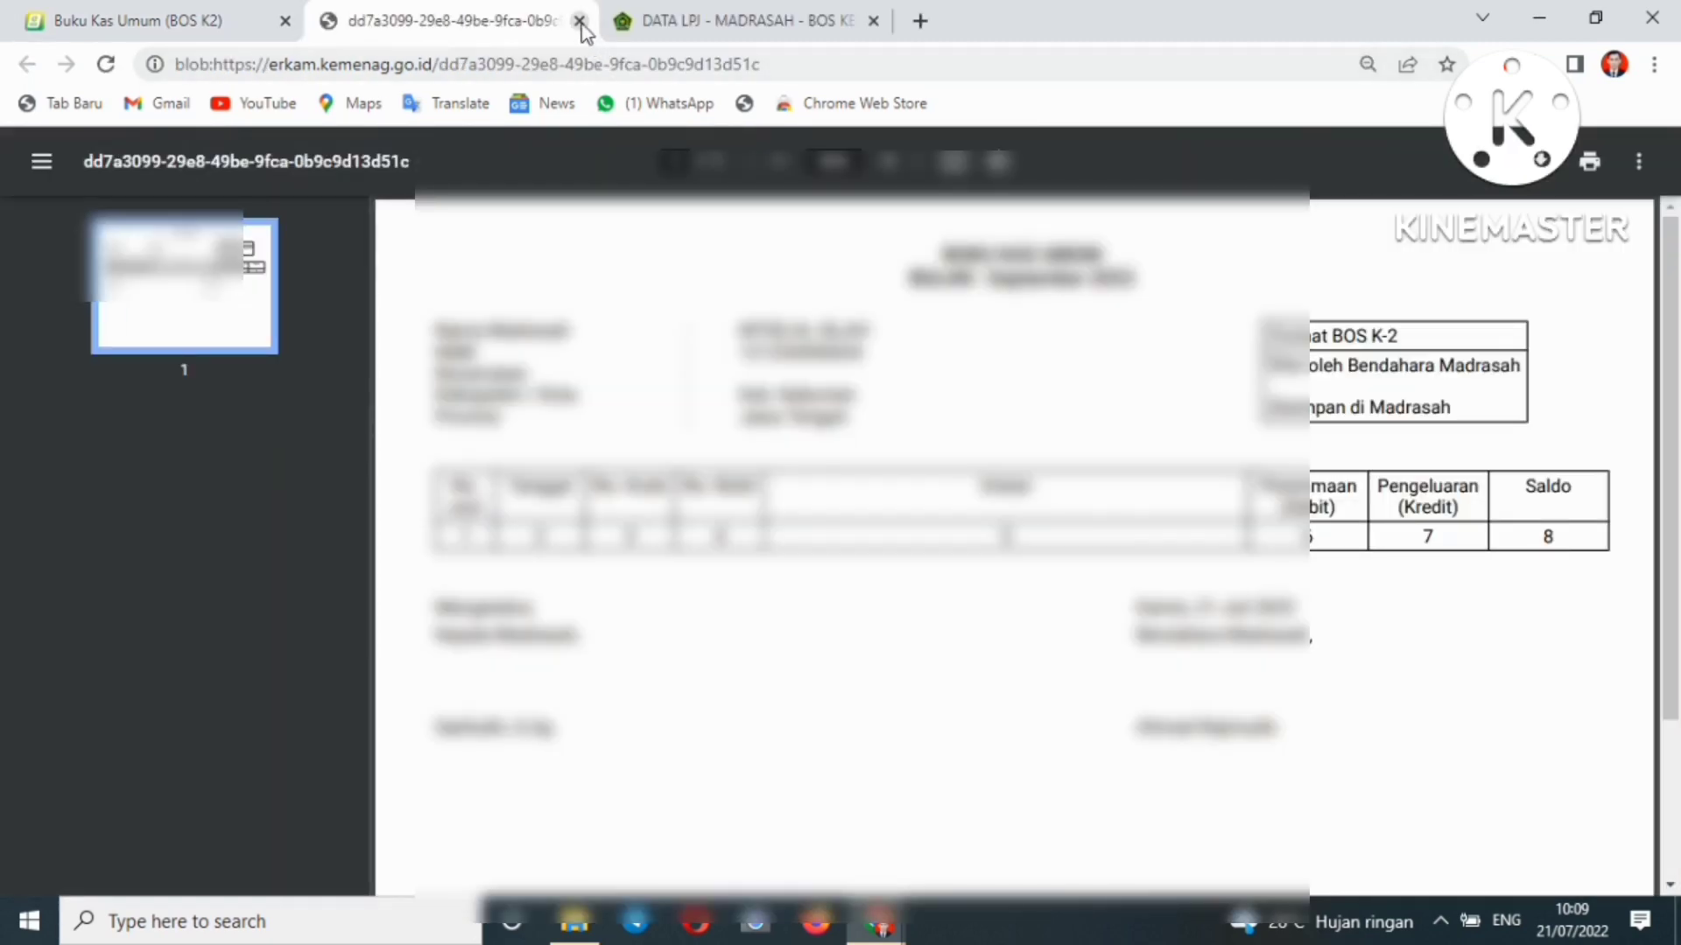
{"action": "left_click", "coordinate": [579, 21]}
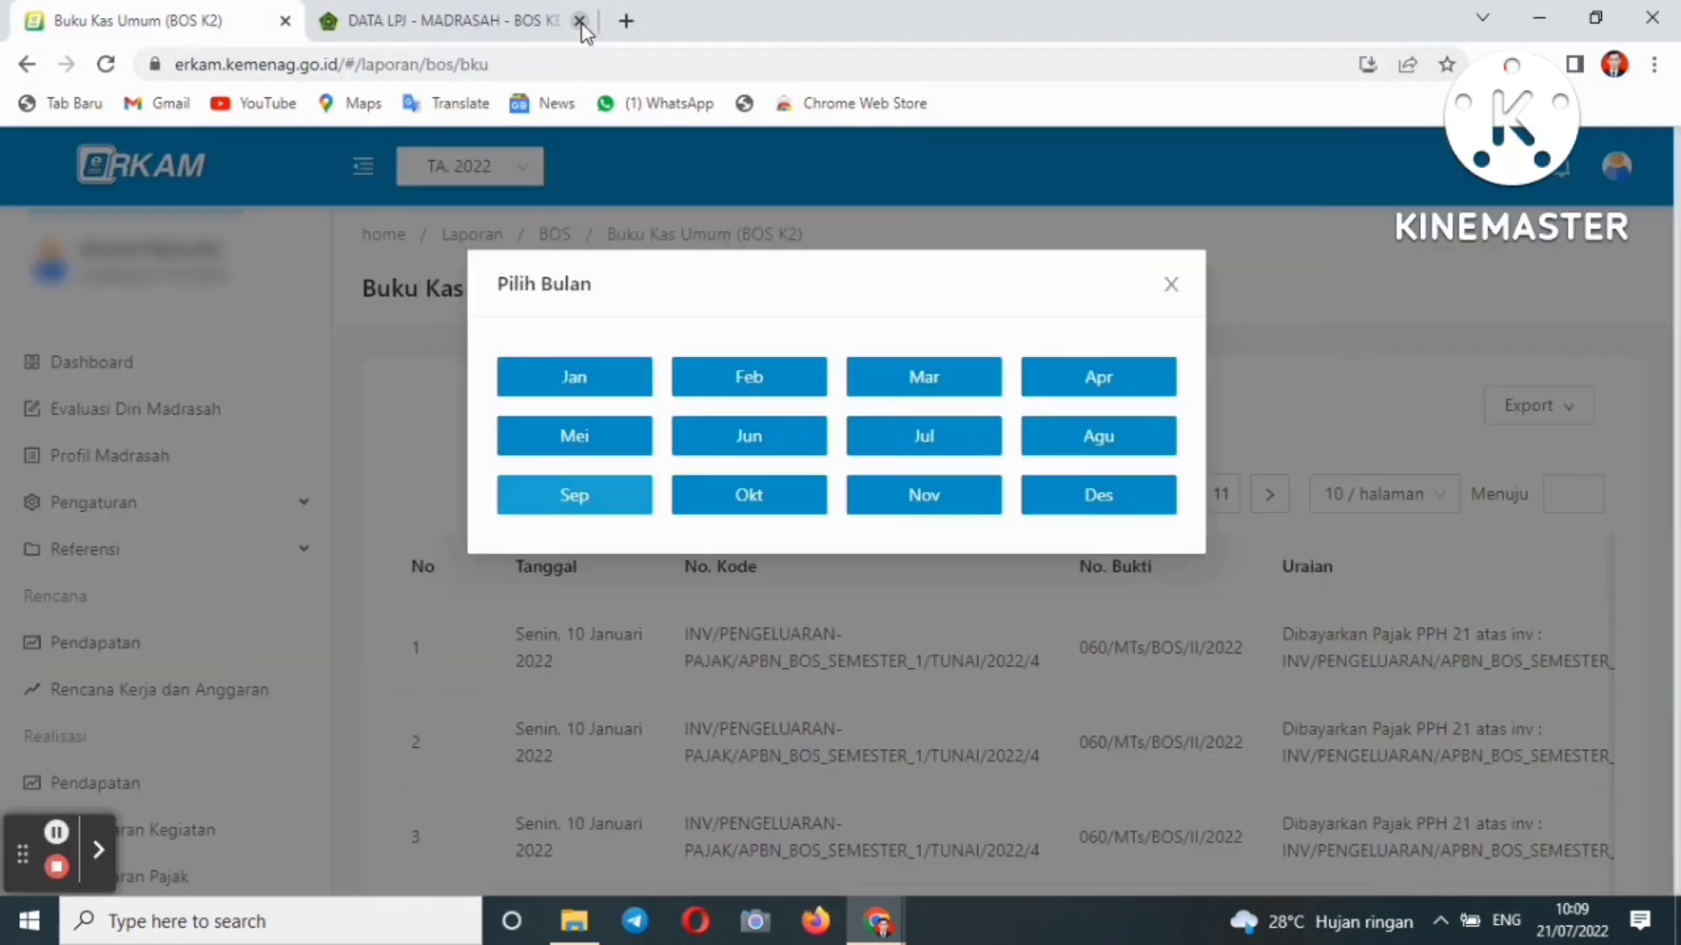
{"action": "left_click", "coordinate": [1173, 289]}
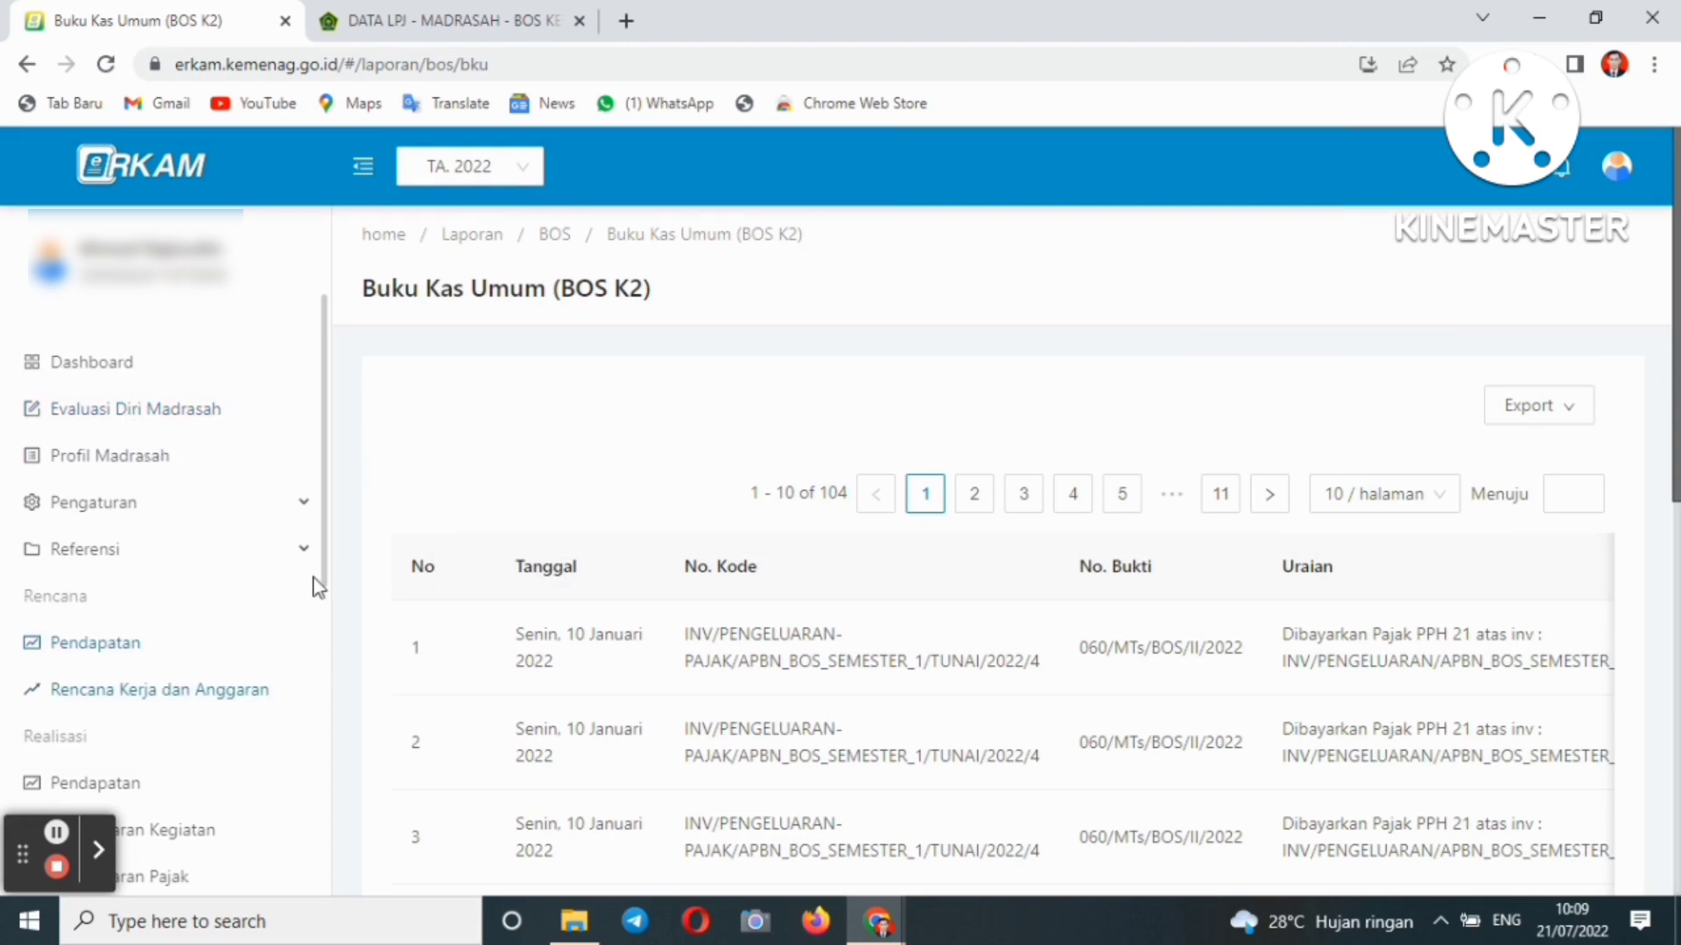
Open the RKAM (BOS K1) report in the BOS reports and export it as a PDF
{"action": "left_click", "coordinate": [181, 843]}
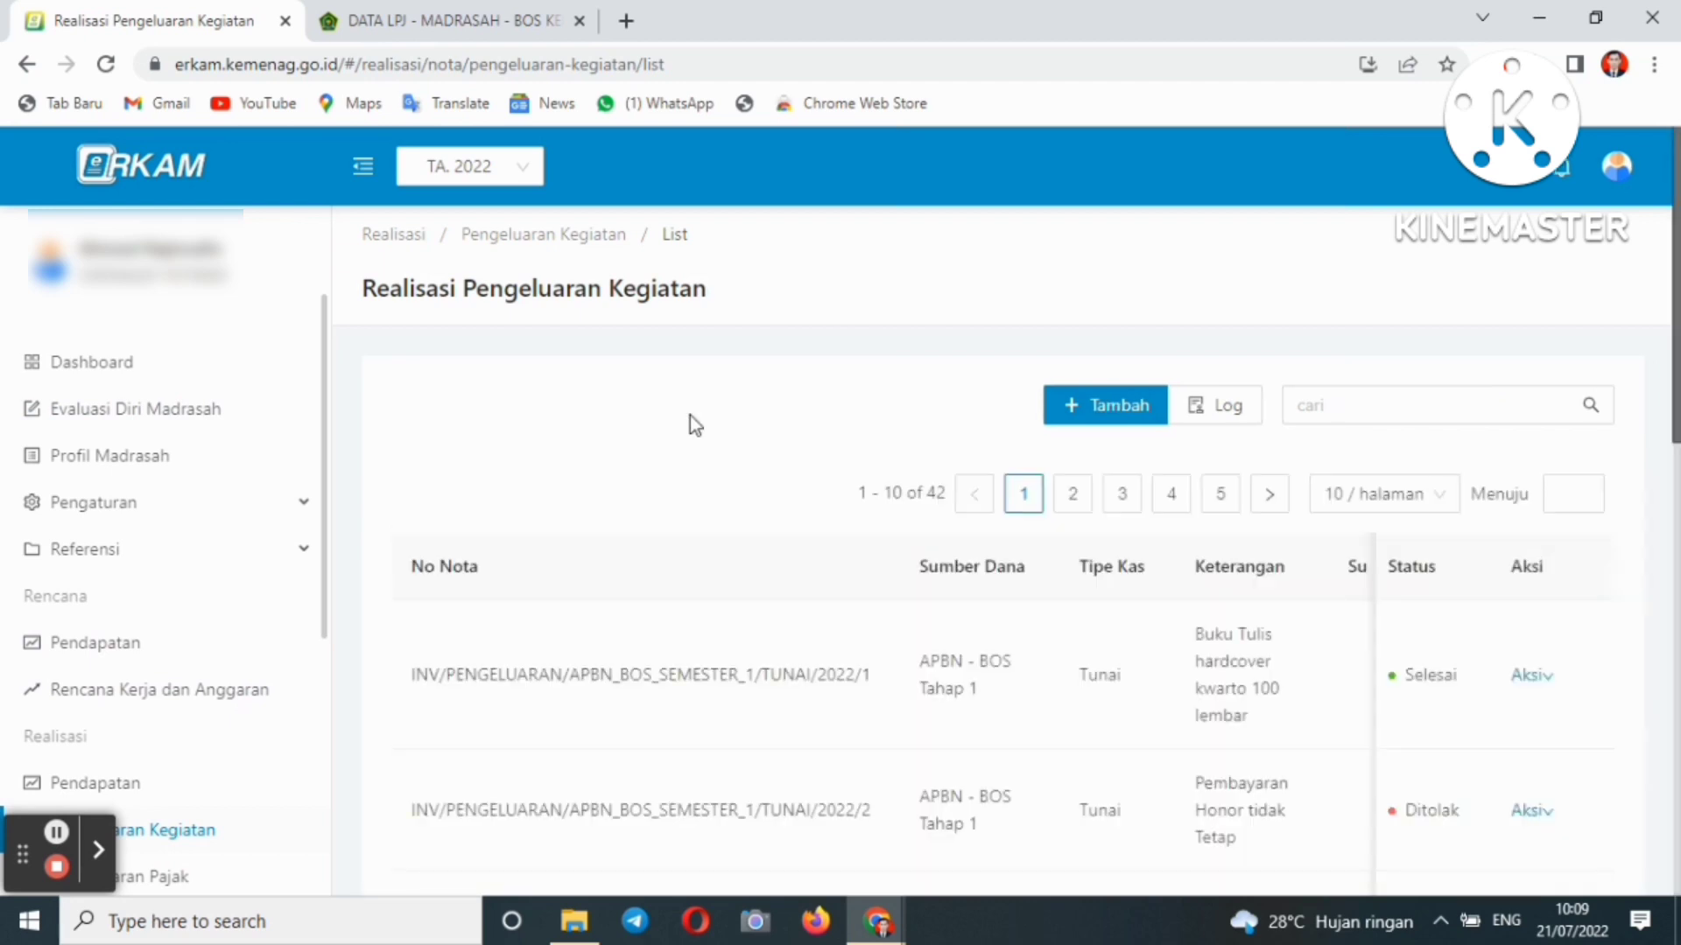
{"action": "scroll", "coordinate": [323, 661], "scroll_direction": "down", "scroll_amount": 4}
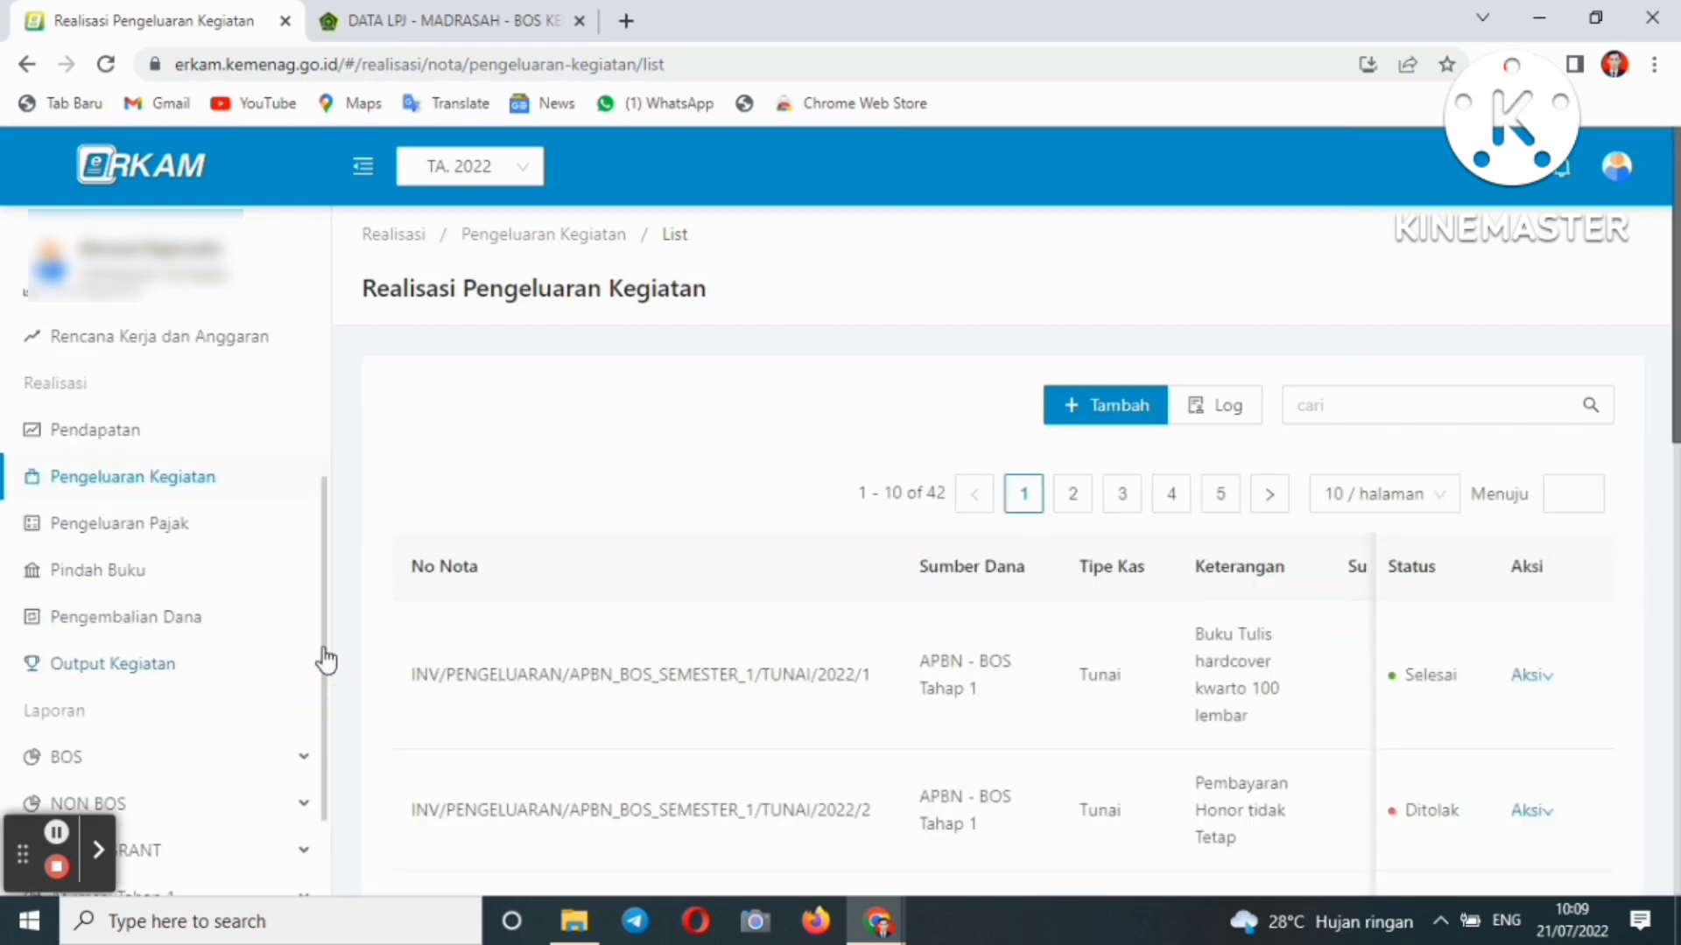
{"action": "left_click", "coordinate": [132, 761]}
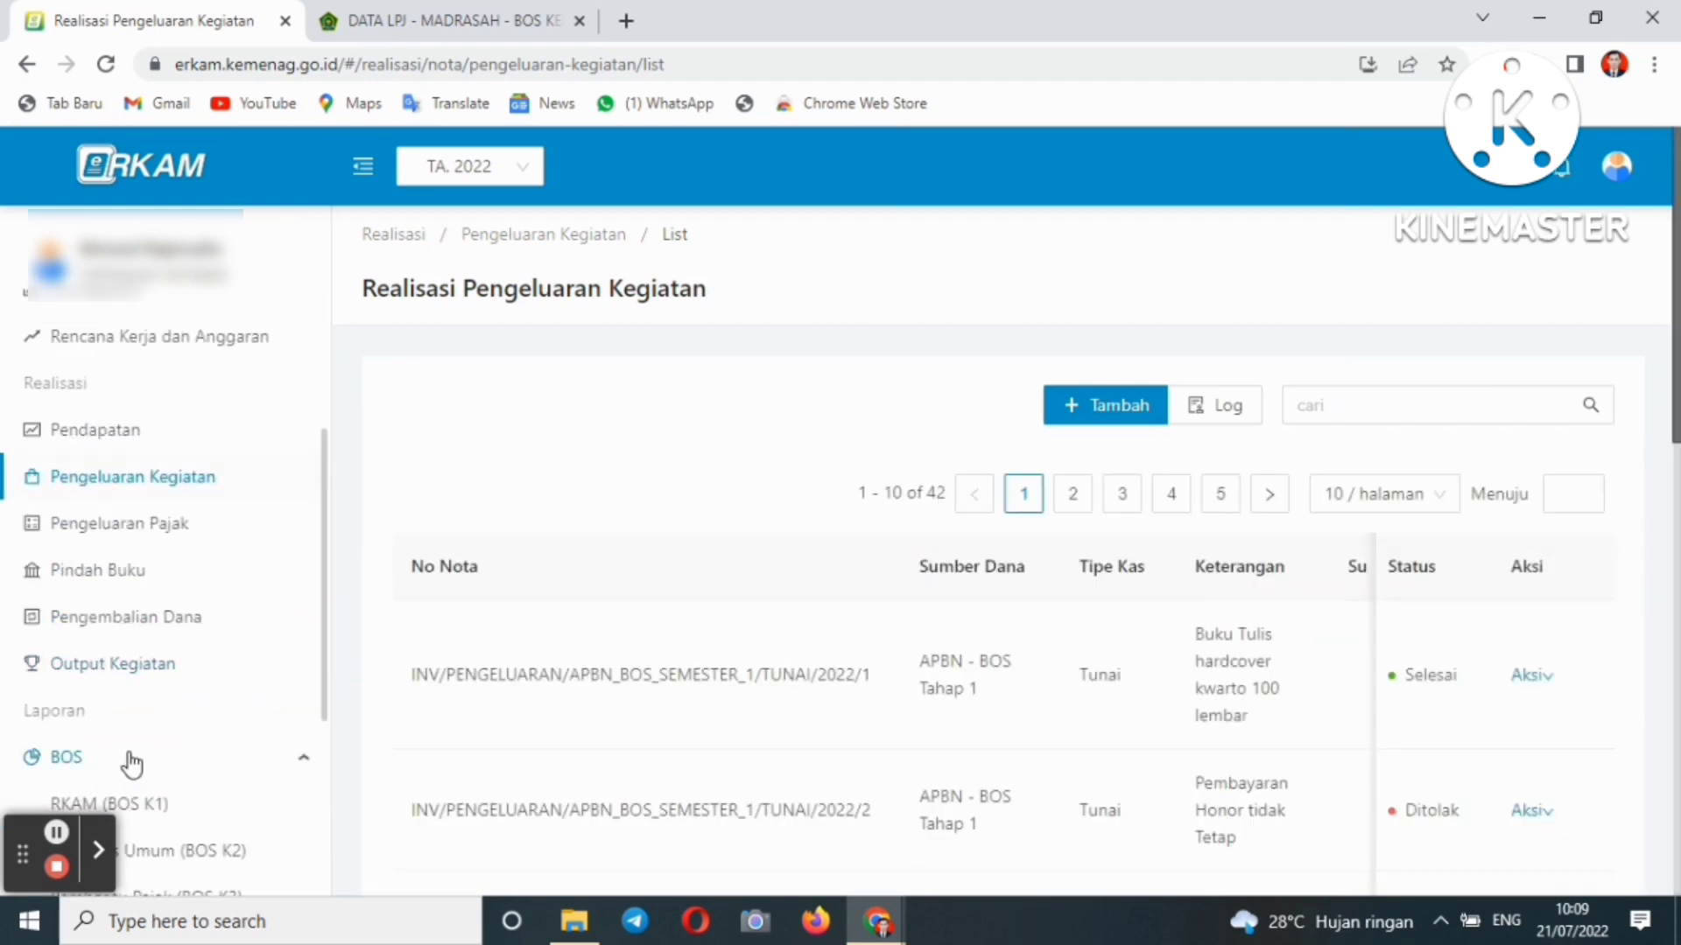
{"action": "left_click", "coordinate": [143, 805]}
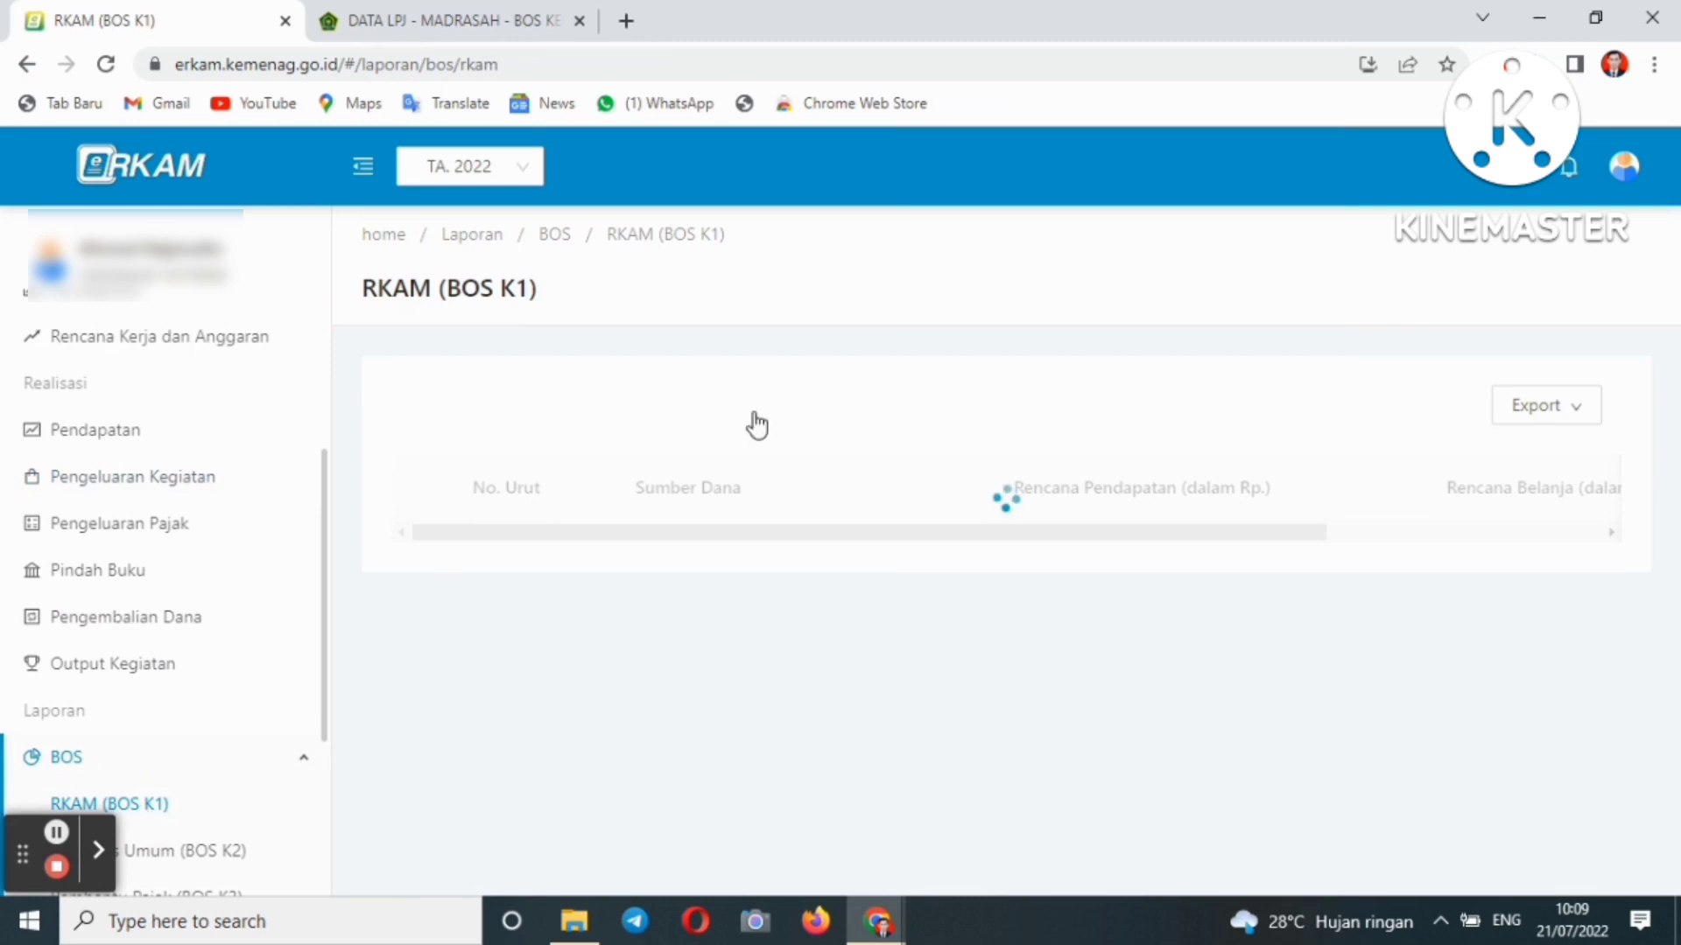
{"action": "left_click", "coordinate": [1546, 408]}
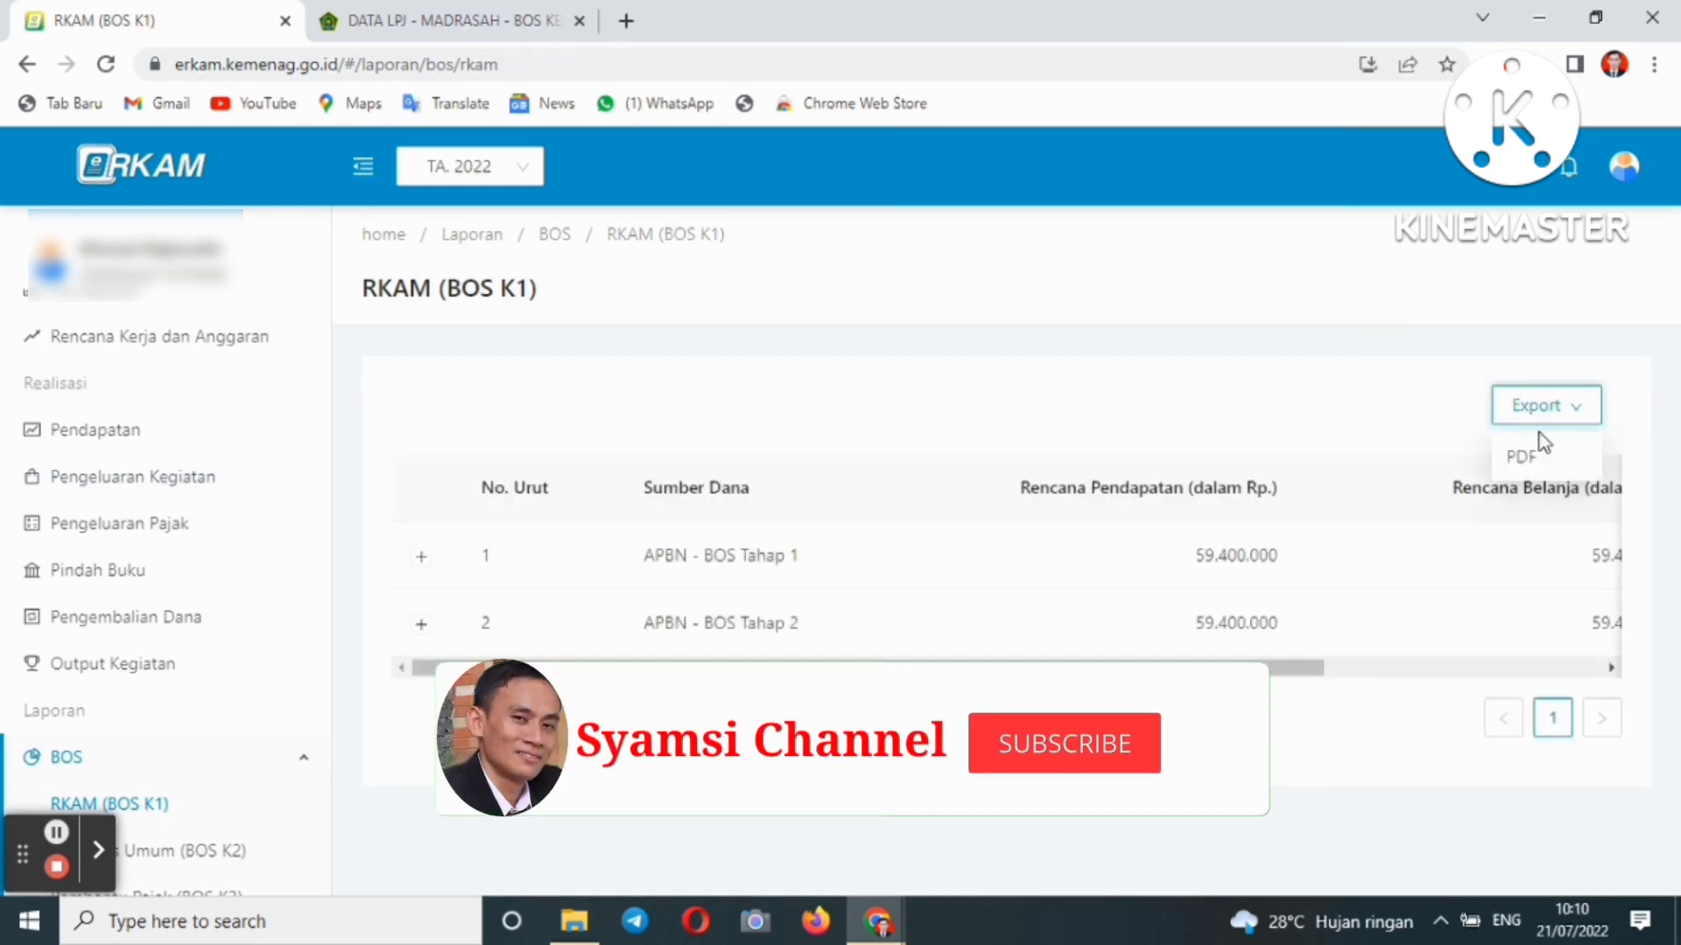
{"action": "left_click", "coordinate": [1532, 456]}
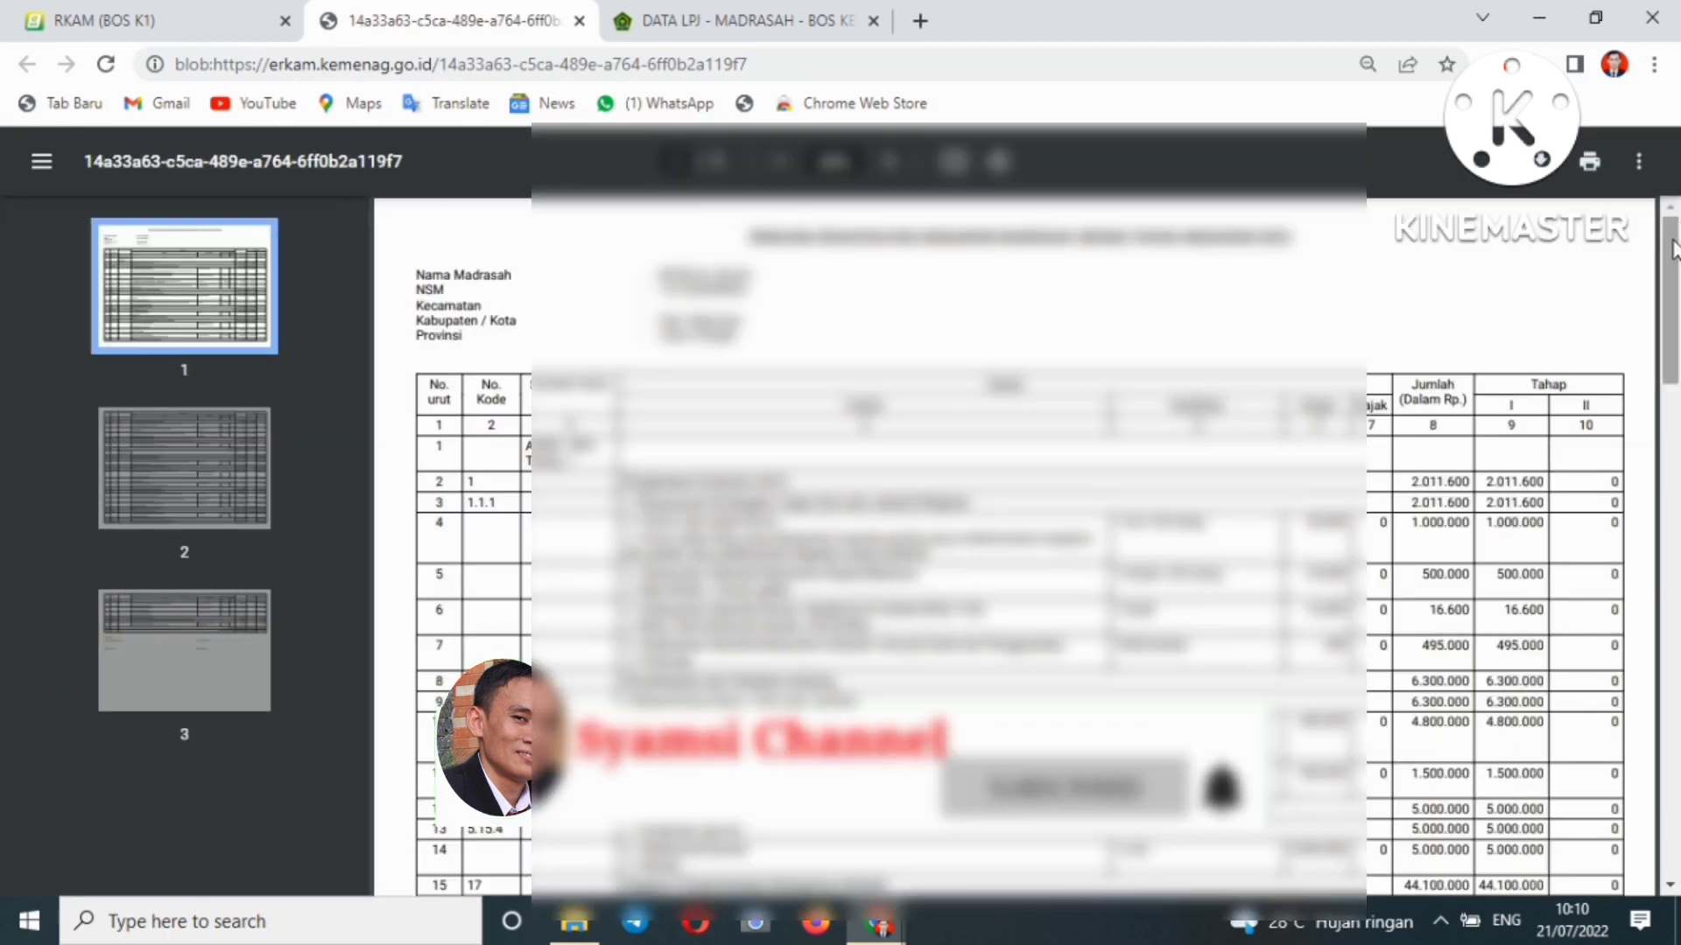
Examine the Tahap I and Tahap II amounts throughout the exported RKAM (BOS K1) PDF and close it
{"action": "left_click_drag", "start_coordinate": [1673, 251], "coordinate": [1676, 310]}
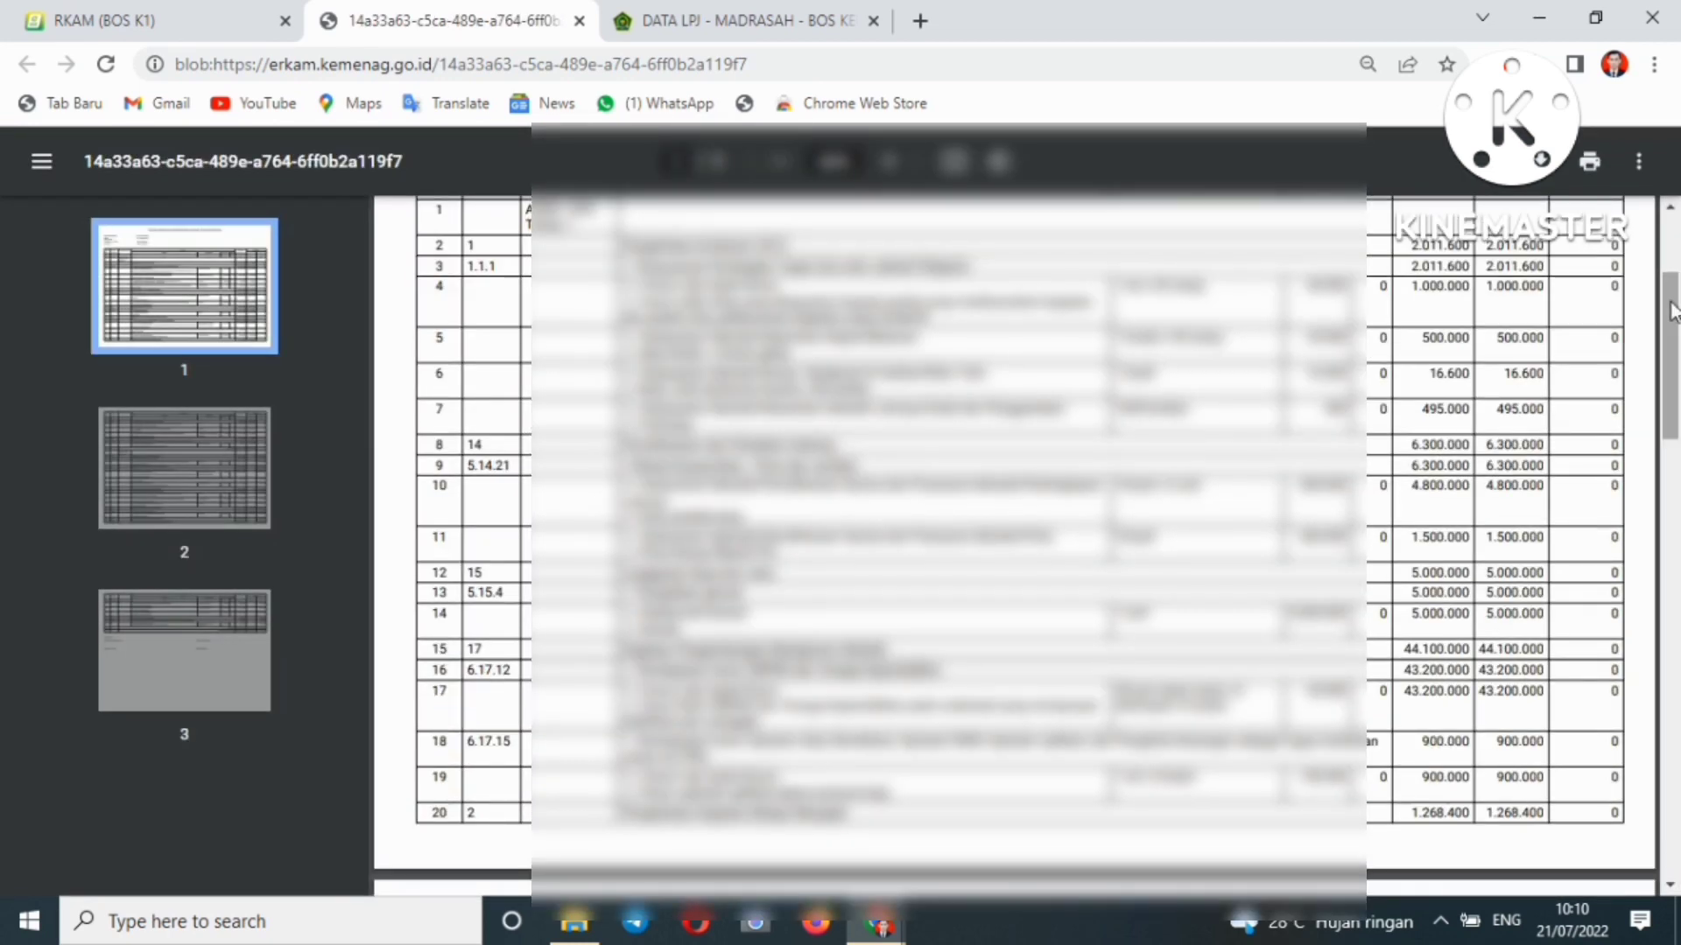
{"action": "scroll", "coordinate": [1674, 311], "scroll_direction": "up", "scroll_amount": 2}
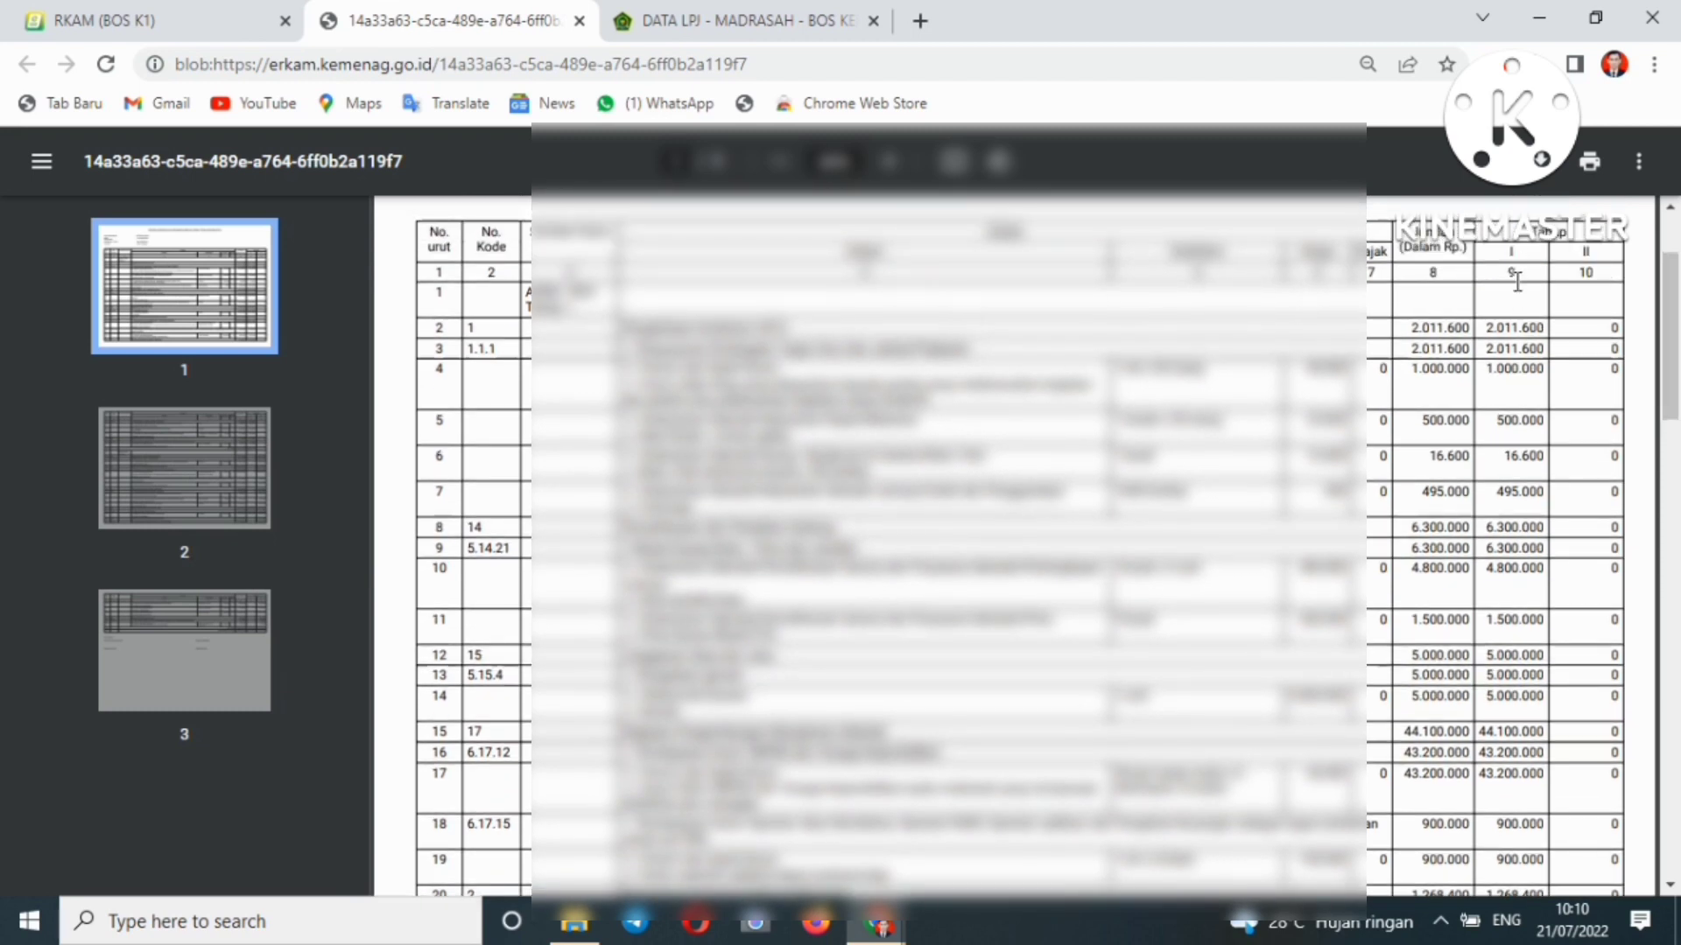
{"action": "scroll", "coordinate": [1575, 333], "scroll_direction": "down", "scroll_amount": 3}
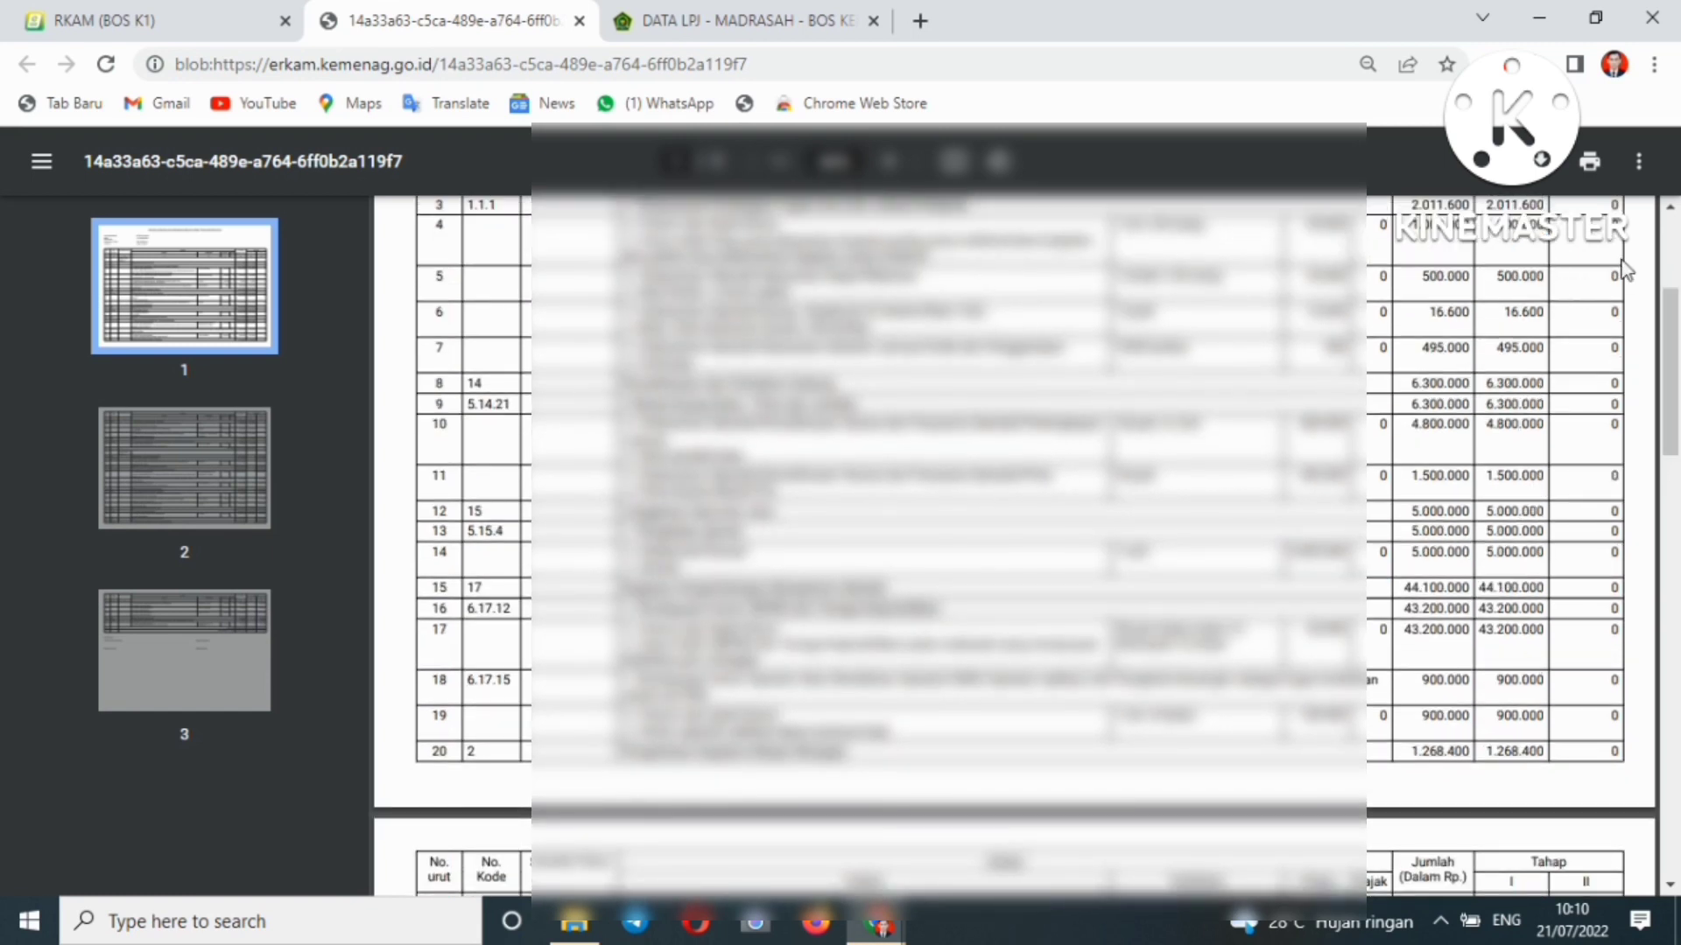
{"action": "scroll", "coordinate": [1618, 508], "scroll_direction": "down", "scroll_amount": 8}
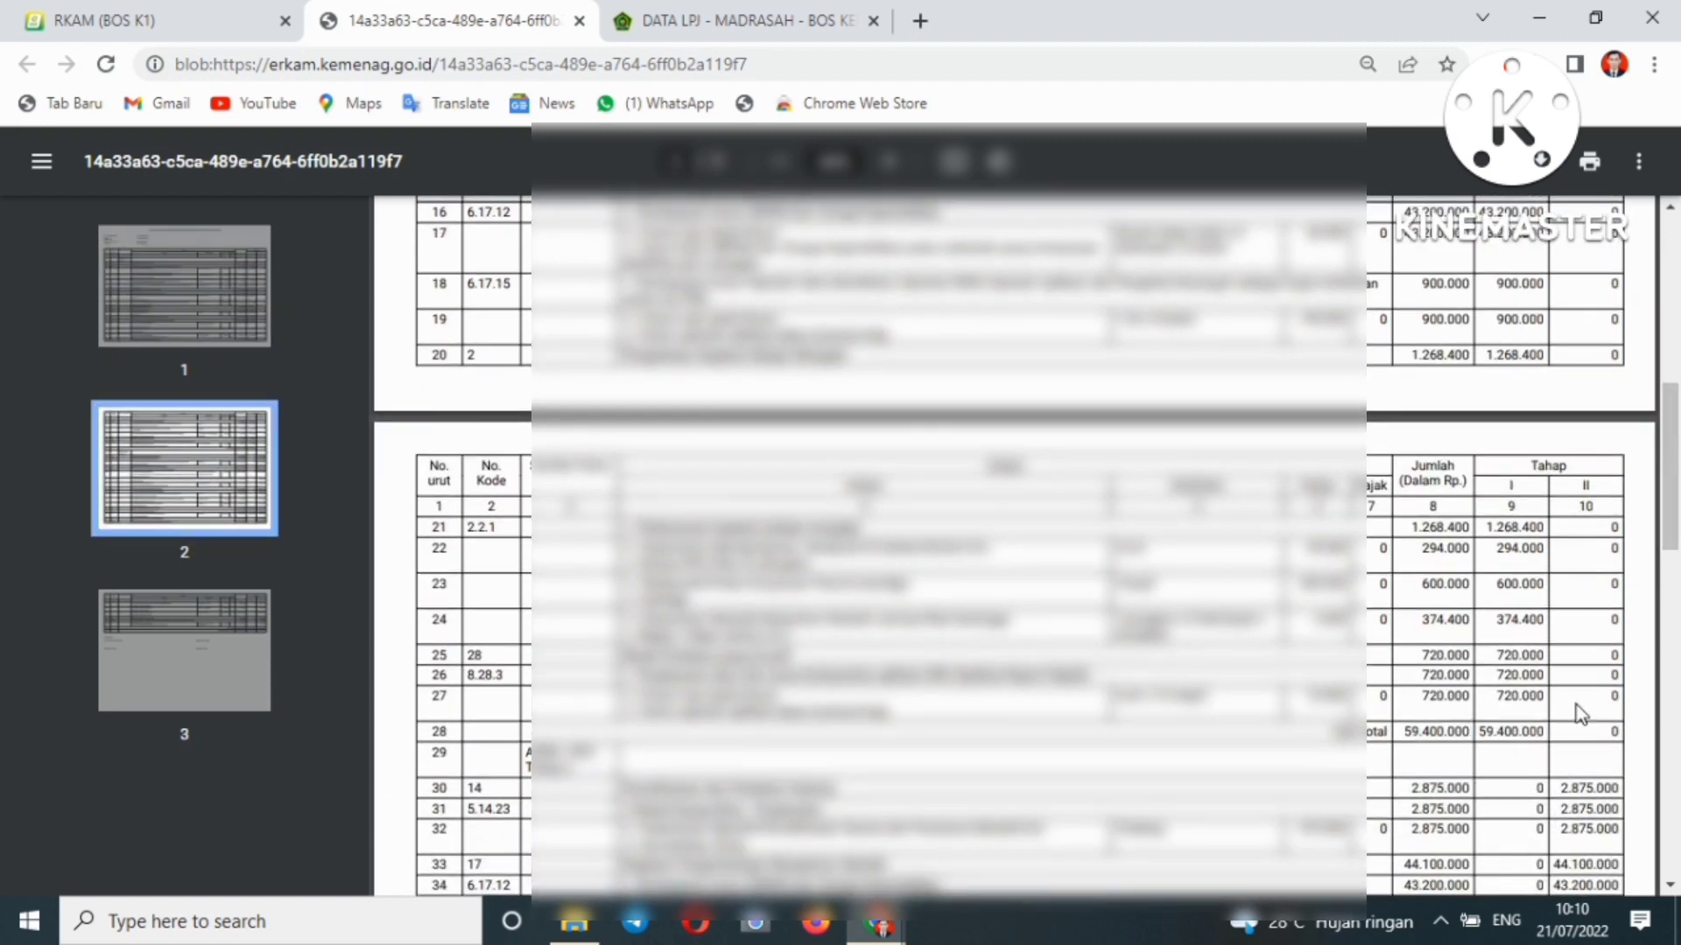
{"action": "scroll", "coordinate": [1676, 487], "scroll_direction": "up", "scroll_amount": 15}
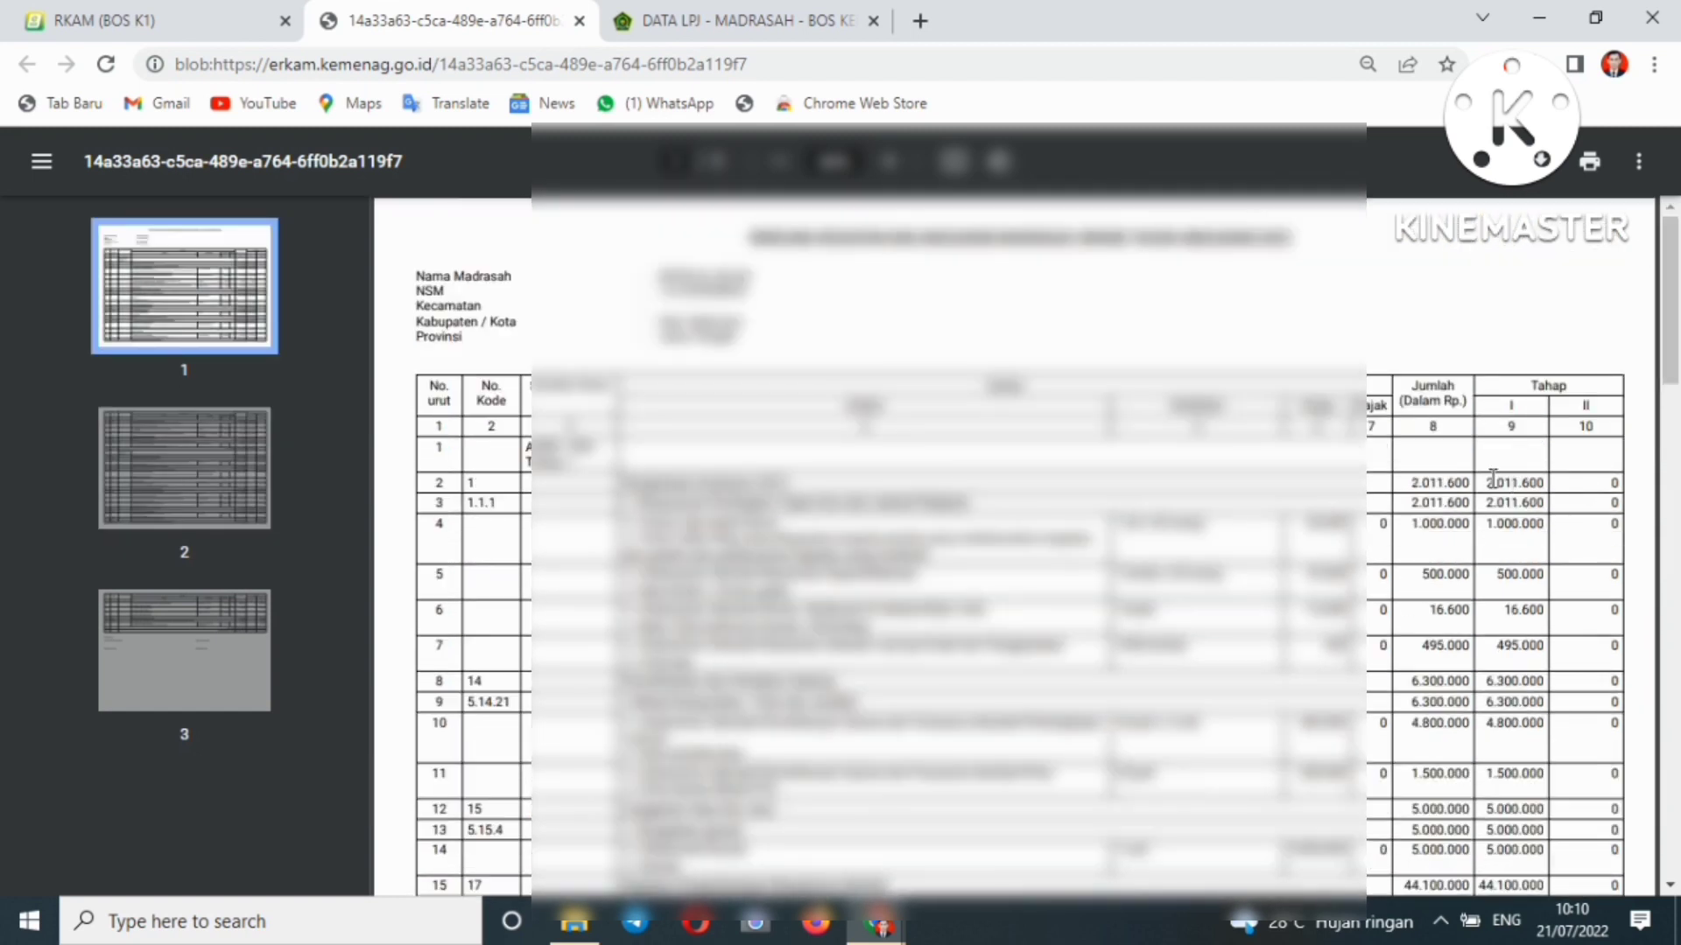
{"action": "scroll", "coordinate": [1492, 478], "scroll_direction": "down", "scroll_amount": 3}
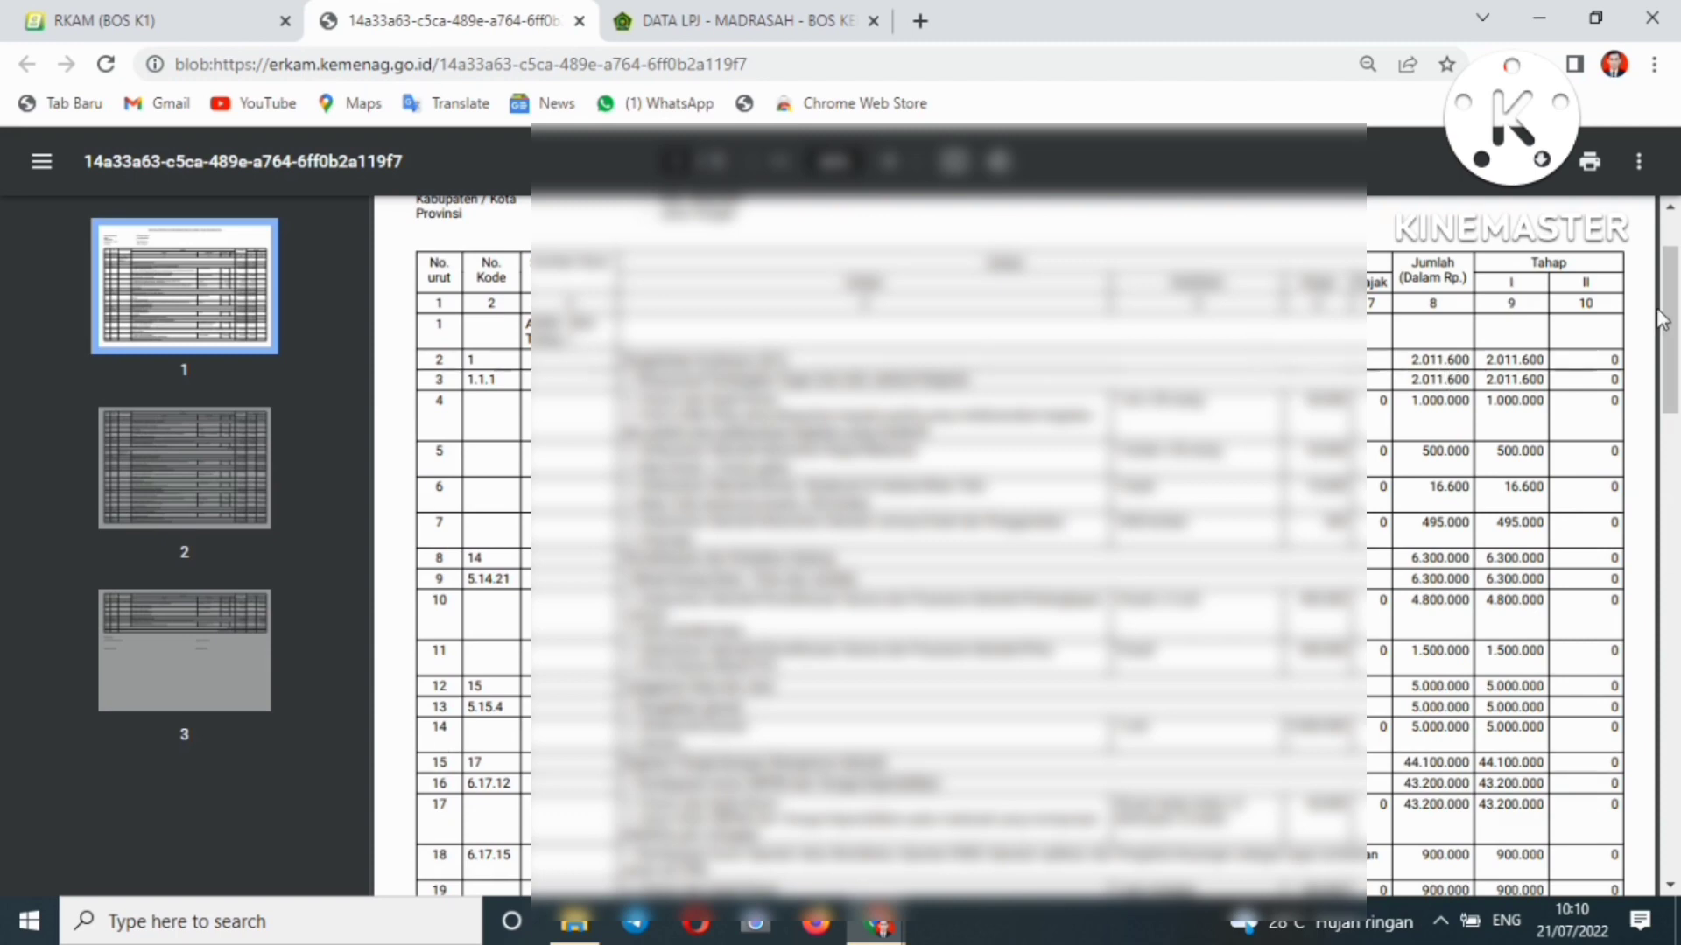
{"action": "left_click_drag", "start_coordinate": [1661, 319], "coordinate": [1675, 523]}
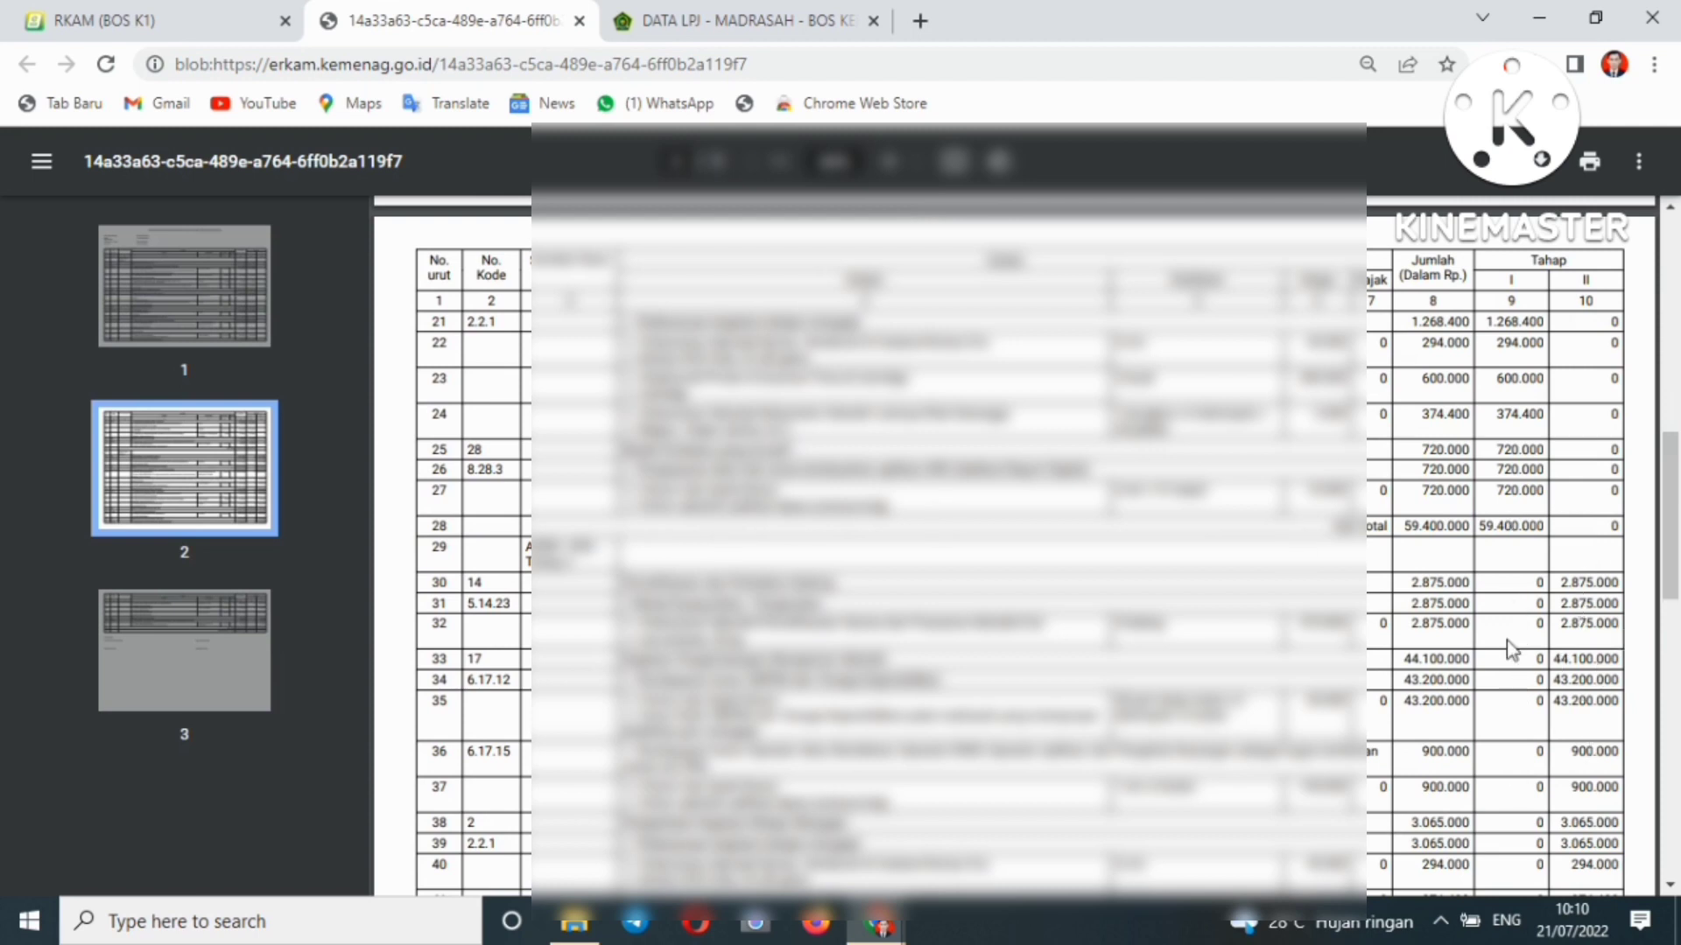
{"action": "left_click_drag", "start_coordinate": [1675, 569], "coordinate": [1677, 667]}
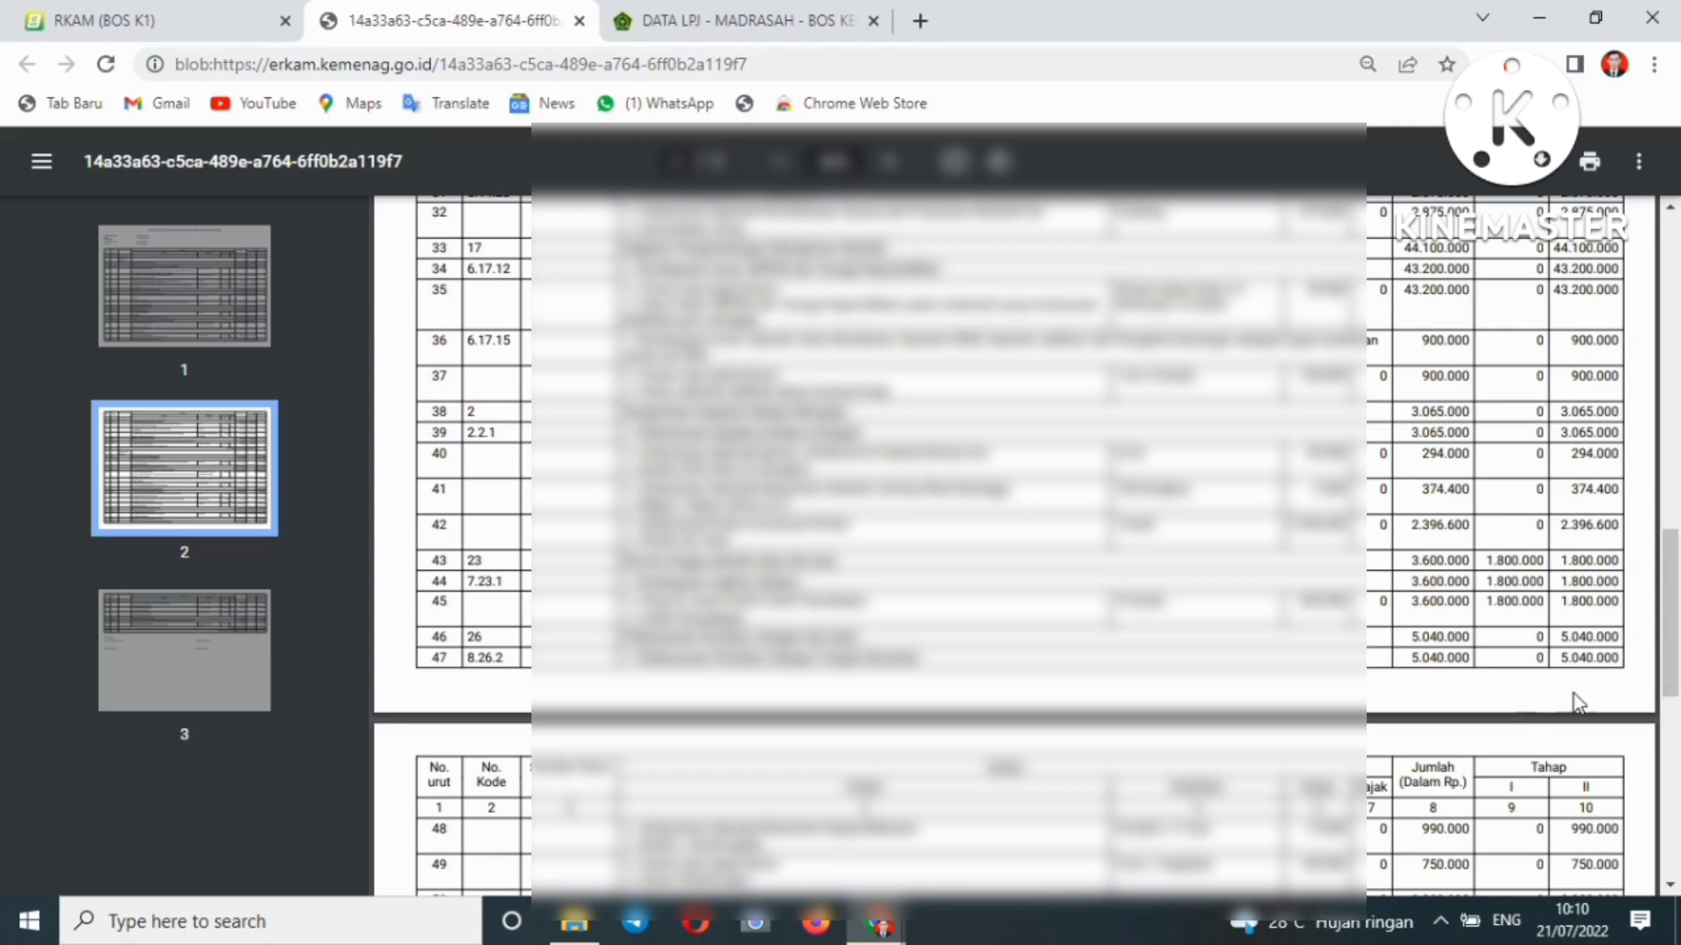
{"action": "left_click_drag", "start_coordinate": [1675, 594], "coordinate": [1657, 246]}
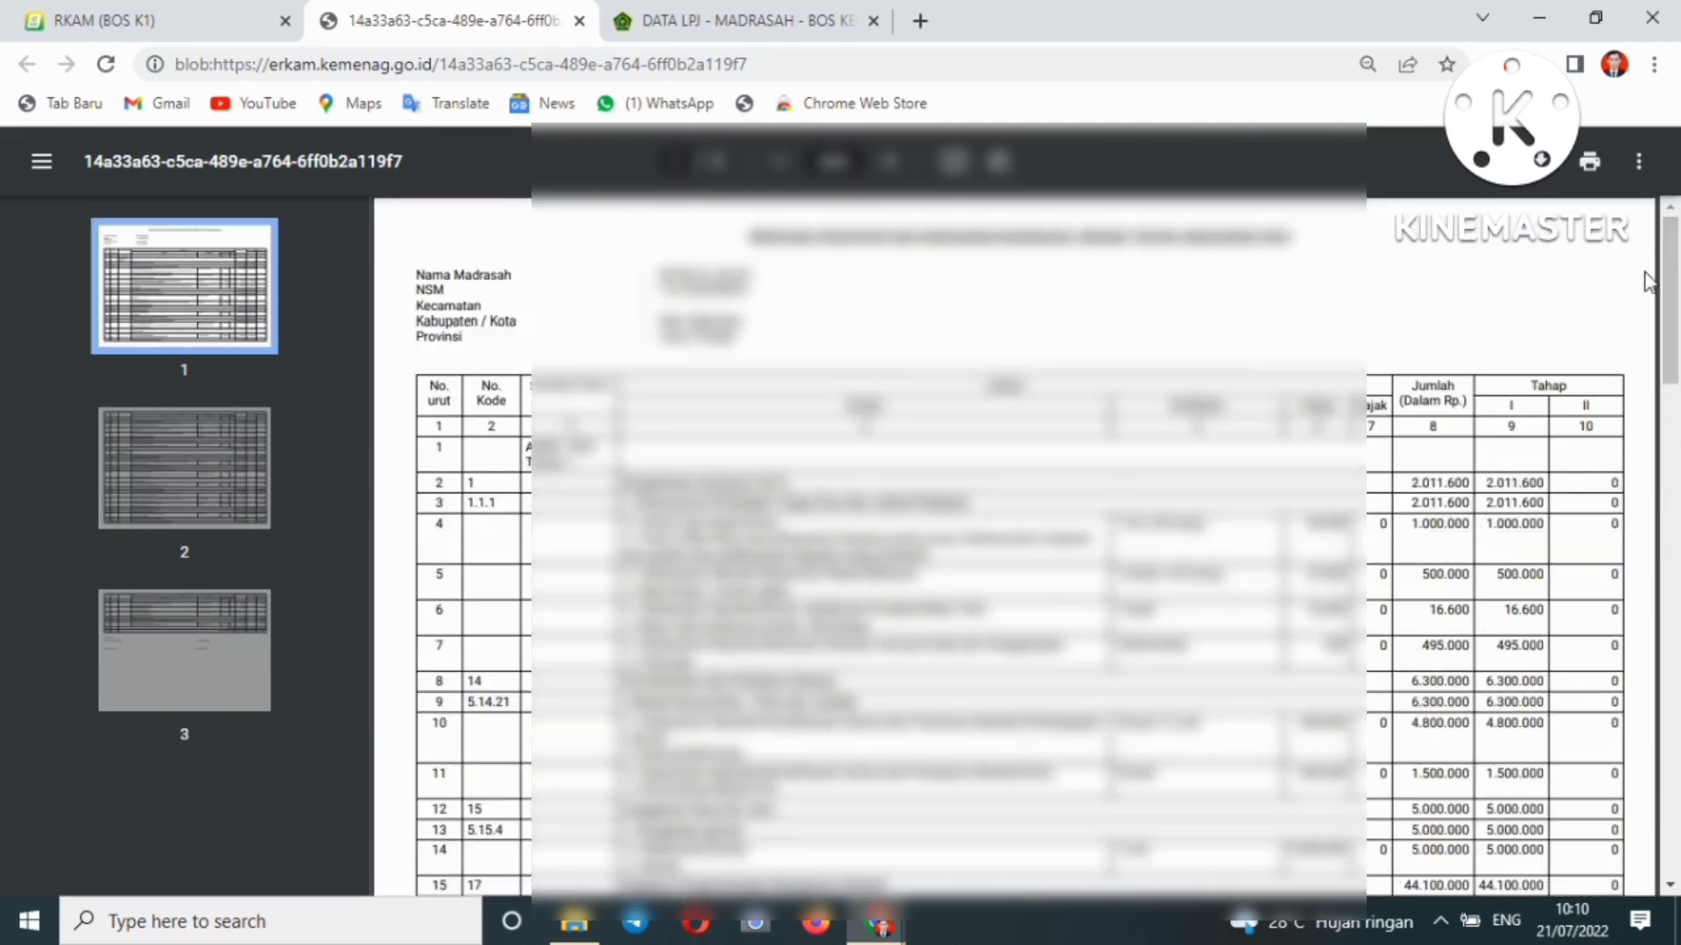
{"action": "scroll", "coordinate": [1648, 280], "scroll_direction": "down", "scroll_amount": 3}
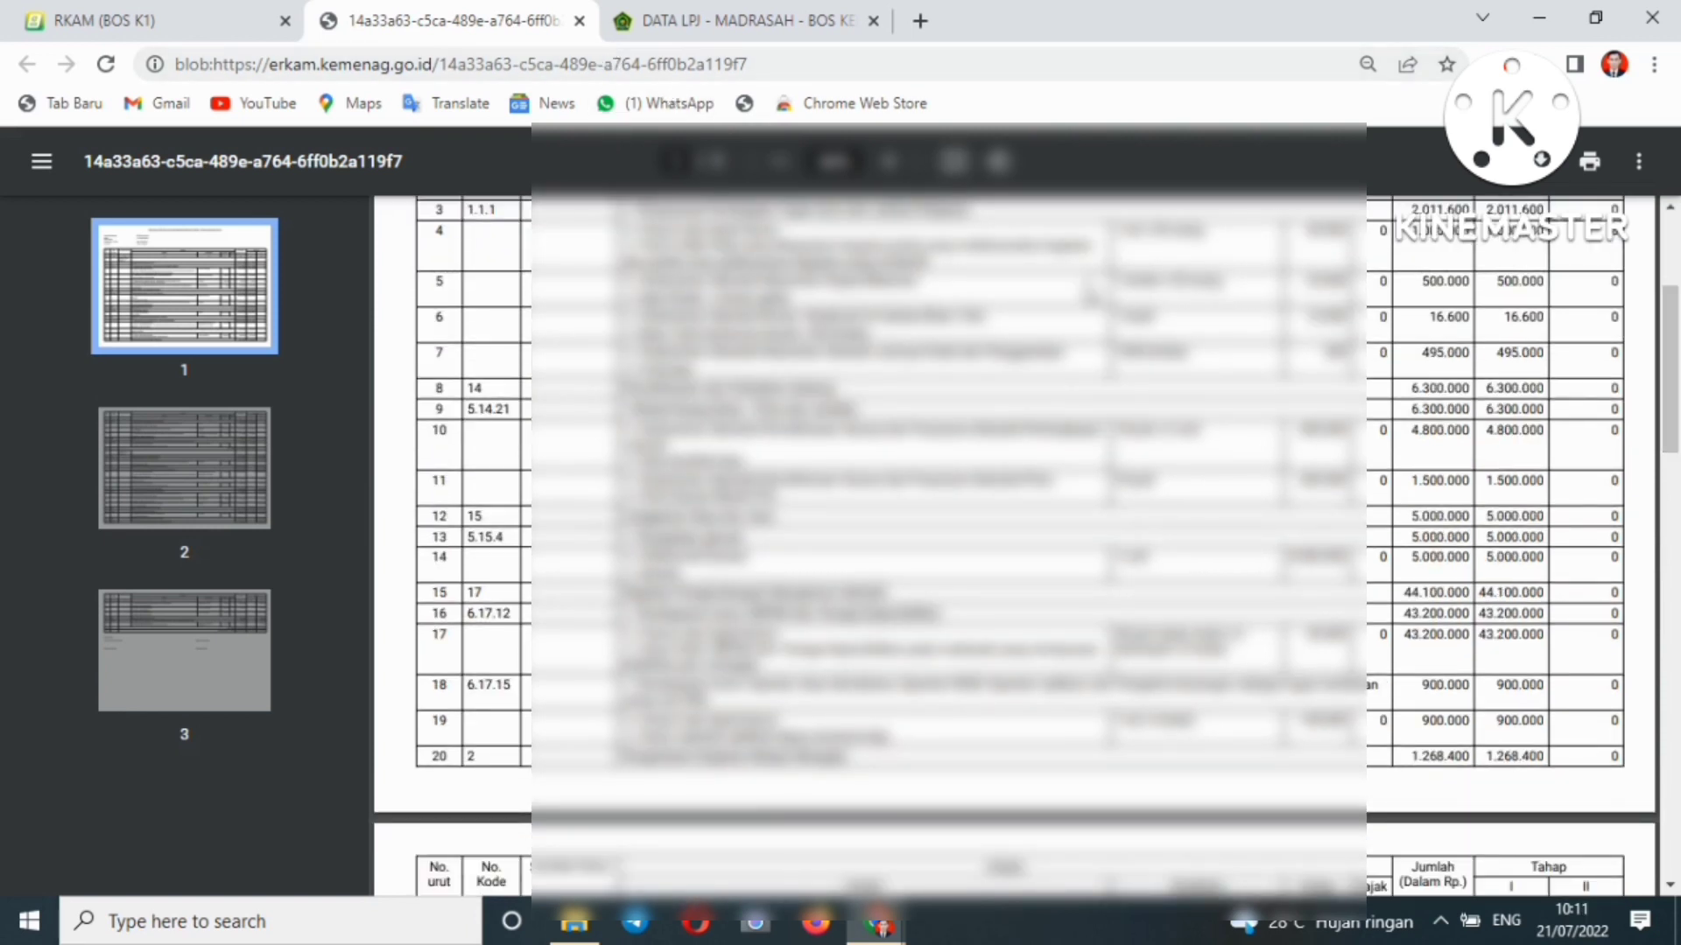
{"action": "left_click_drag", "start_coordinate": [1670, 363], "coordinate": [1677, 394]}
{"action": "left_click_drag", "start_coordinate": [1676, 464], "coordinate": [1675, 570]}
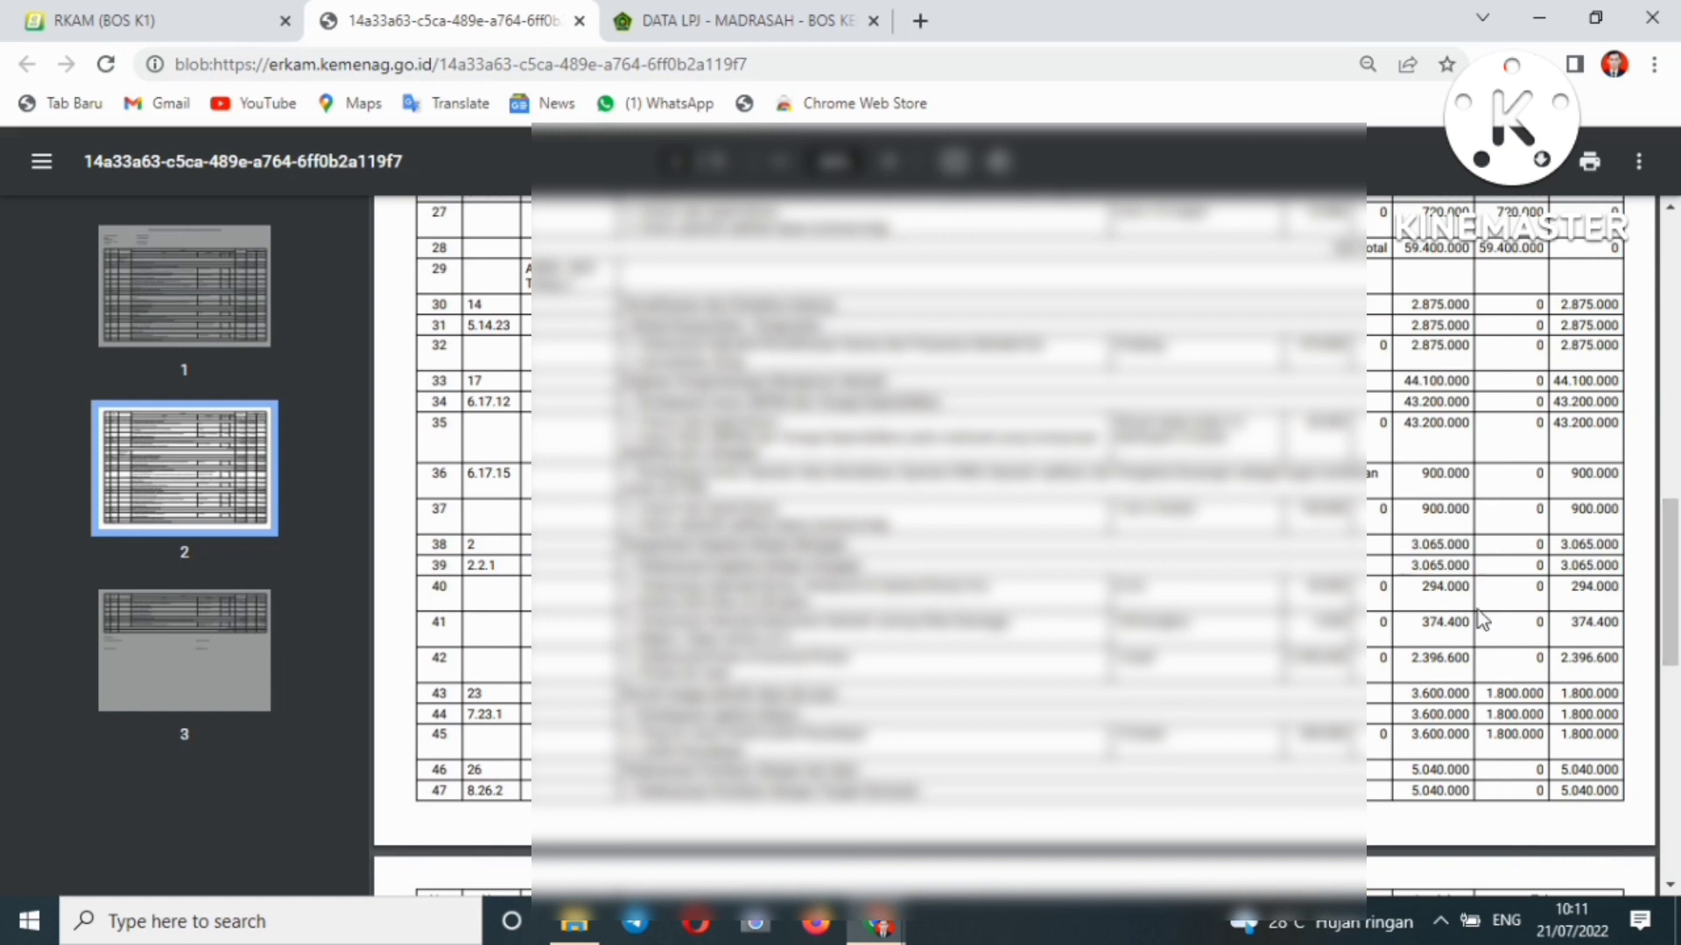
{"action": "scroll", "coordinate": [1610, 600], "scroll_direction": "down", "scroll_amount": 1}
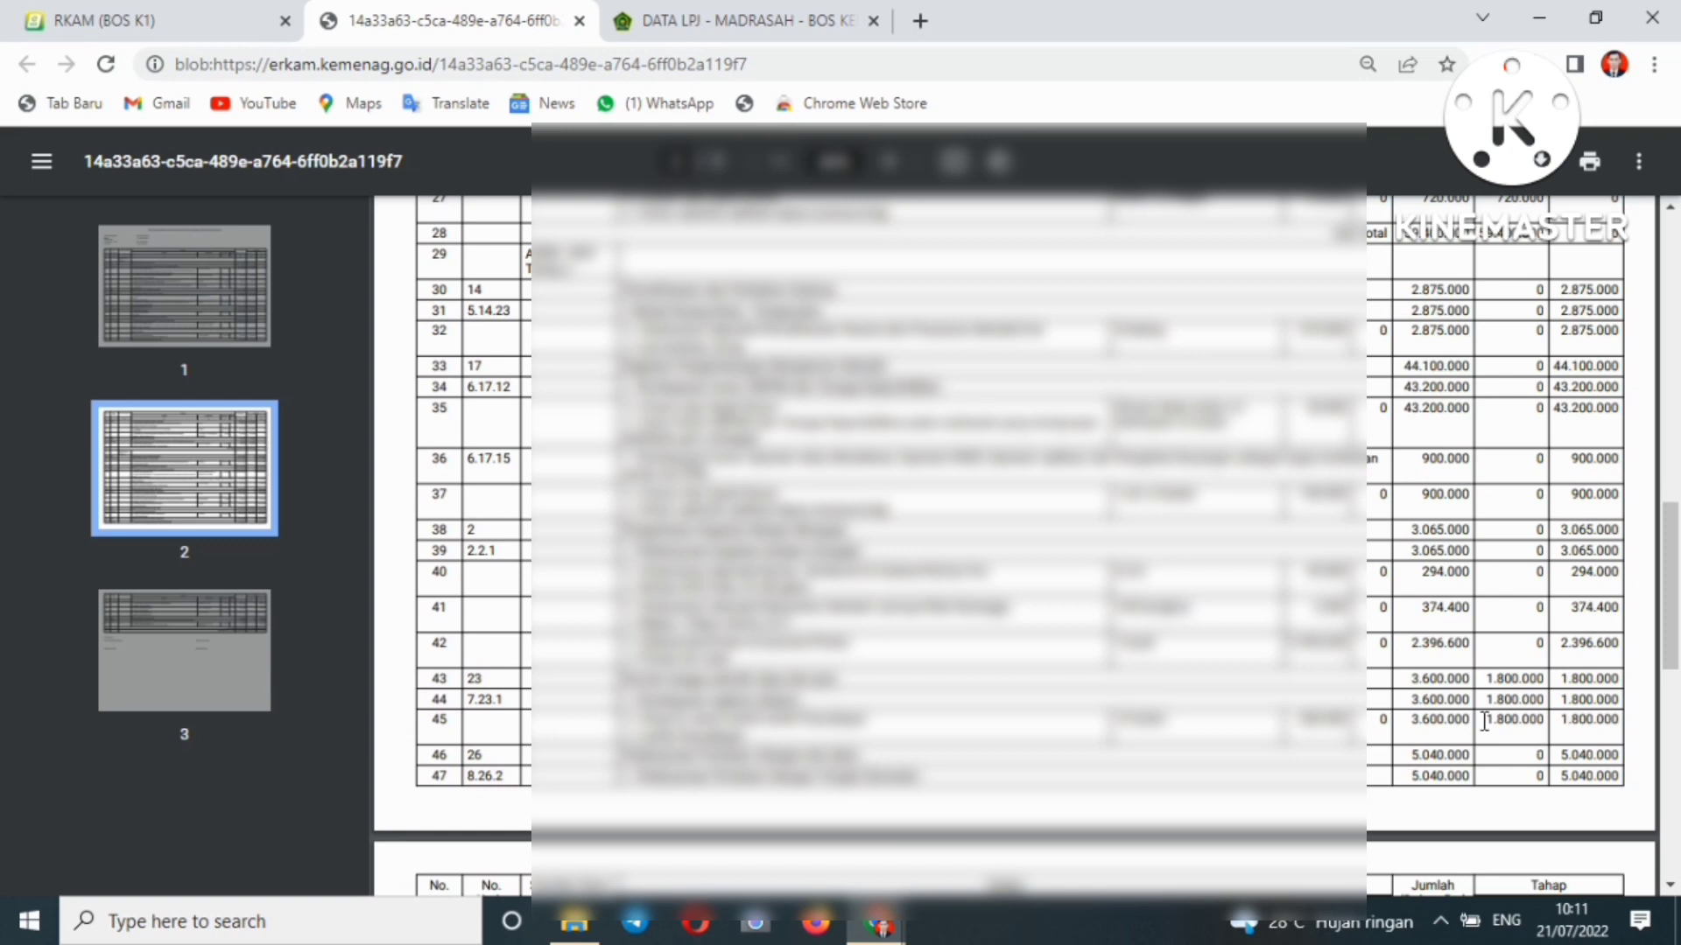
{"action": "scroll", "coordinate": [1675, 555], "scroll_direction": "up", "scroll_amount": 3}
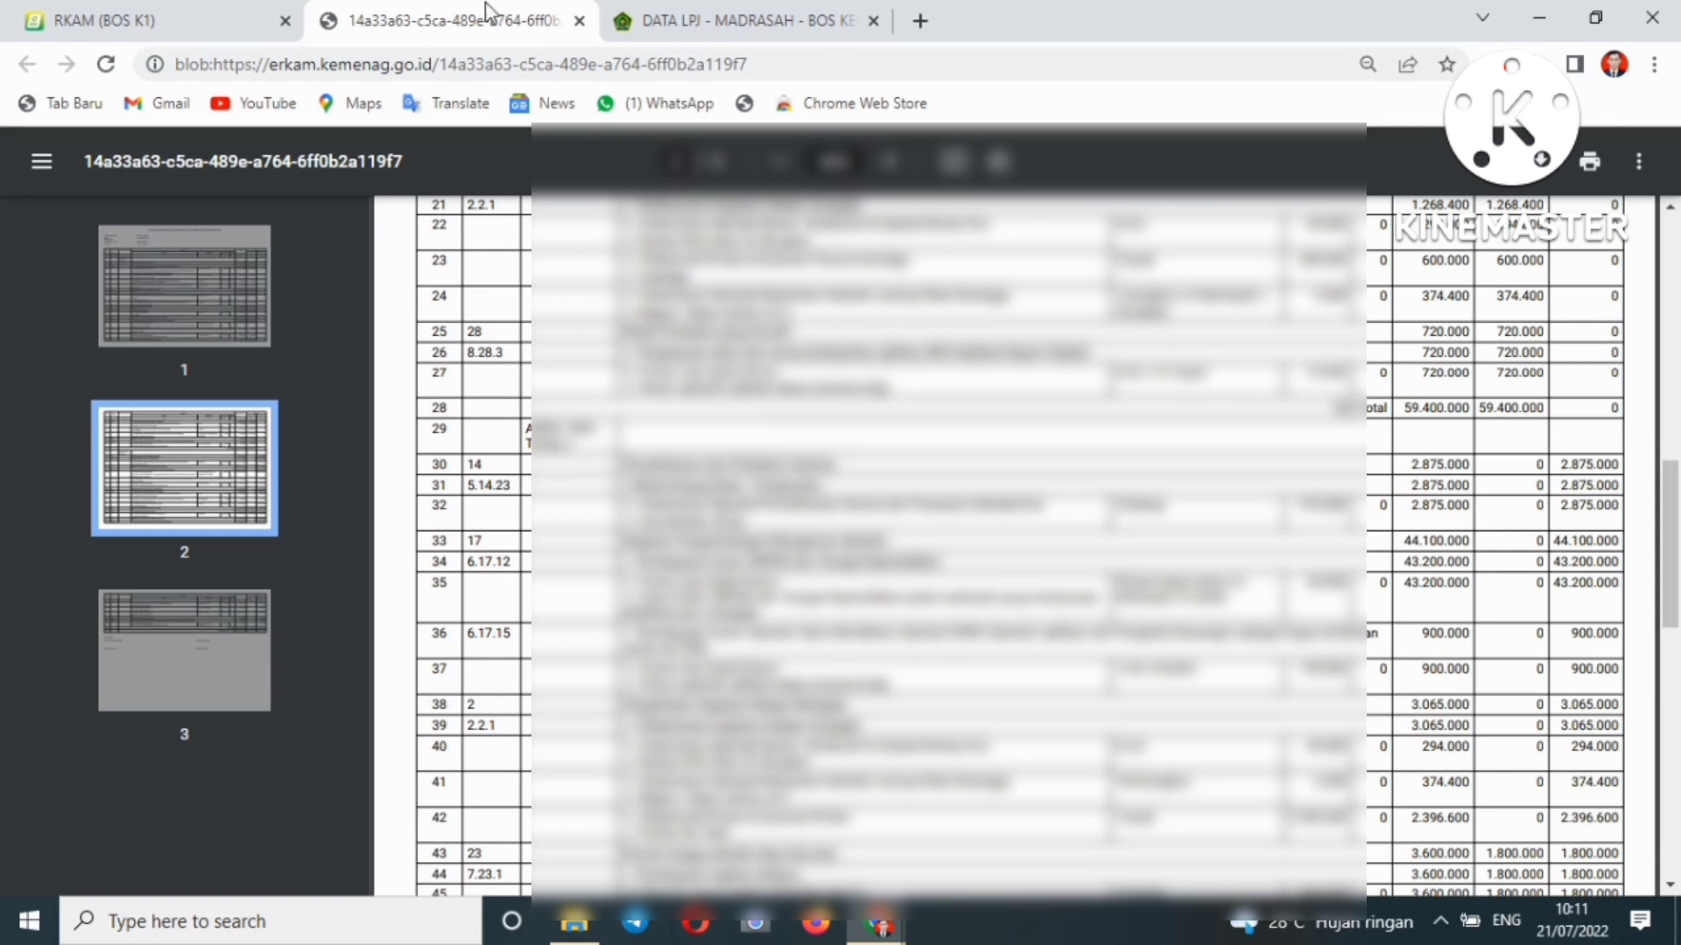
{"action": "left_click", "coordinate": [579, 21]}
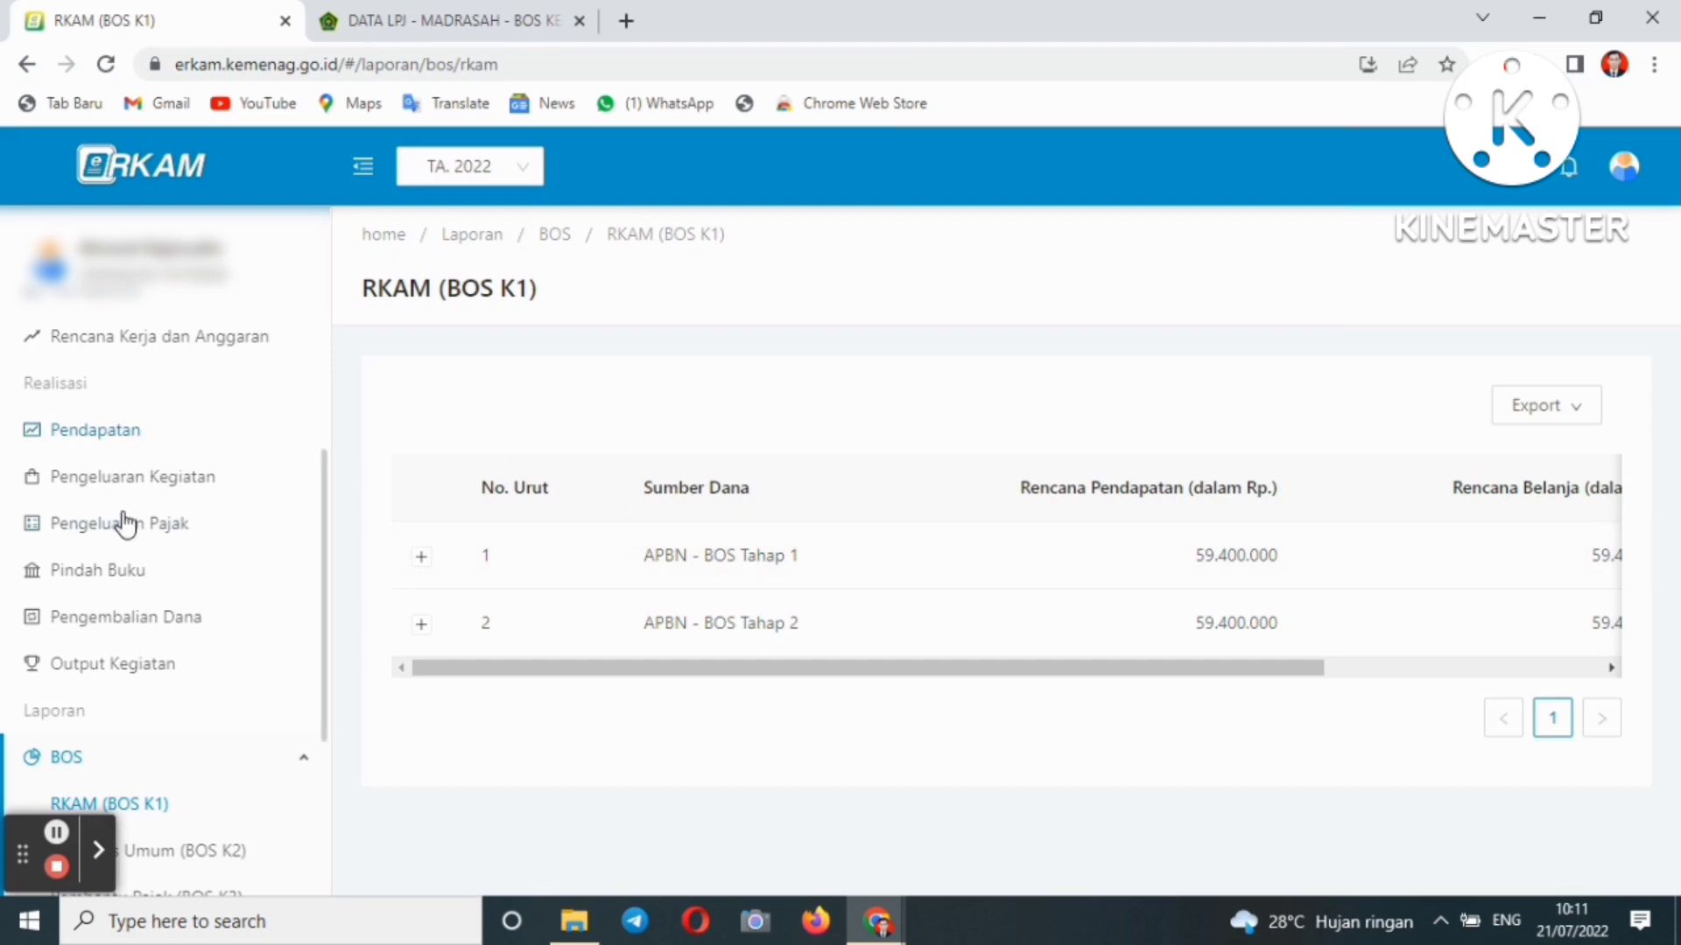
View the Realisasi Pendapatan page and the Realisasi Pengeluaran Kegiatan list
{"action": "left_click", "coordinate": [103, 445]}
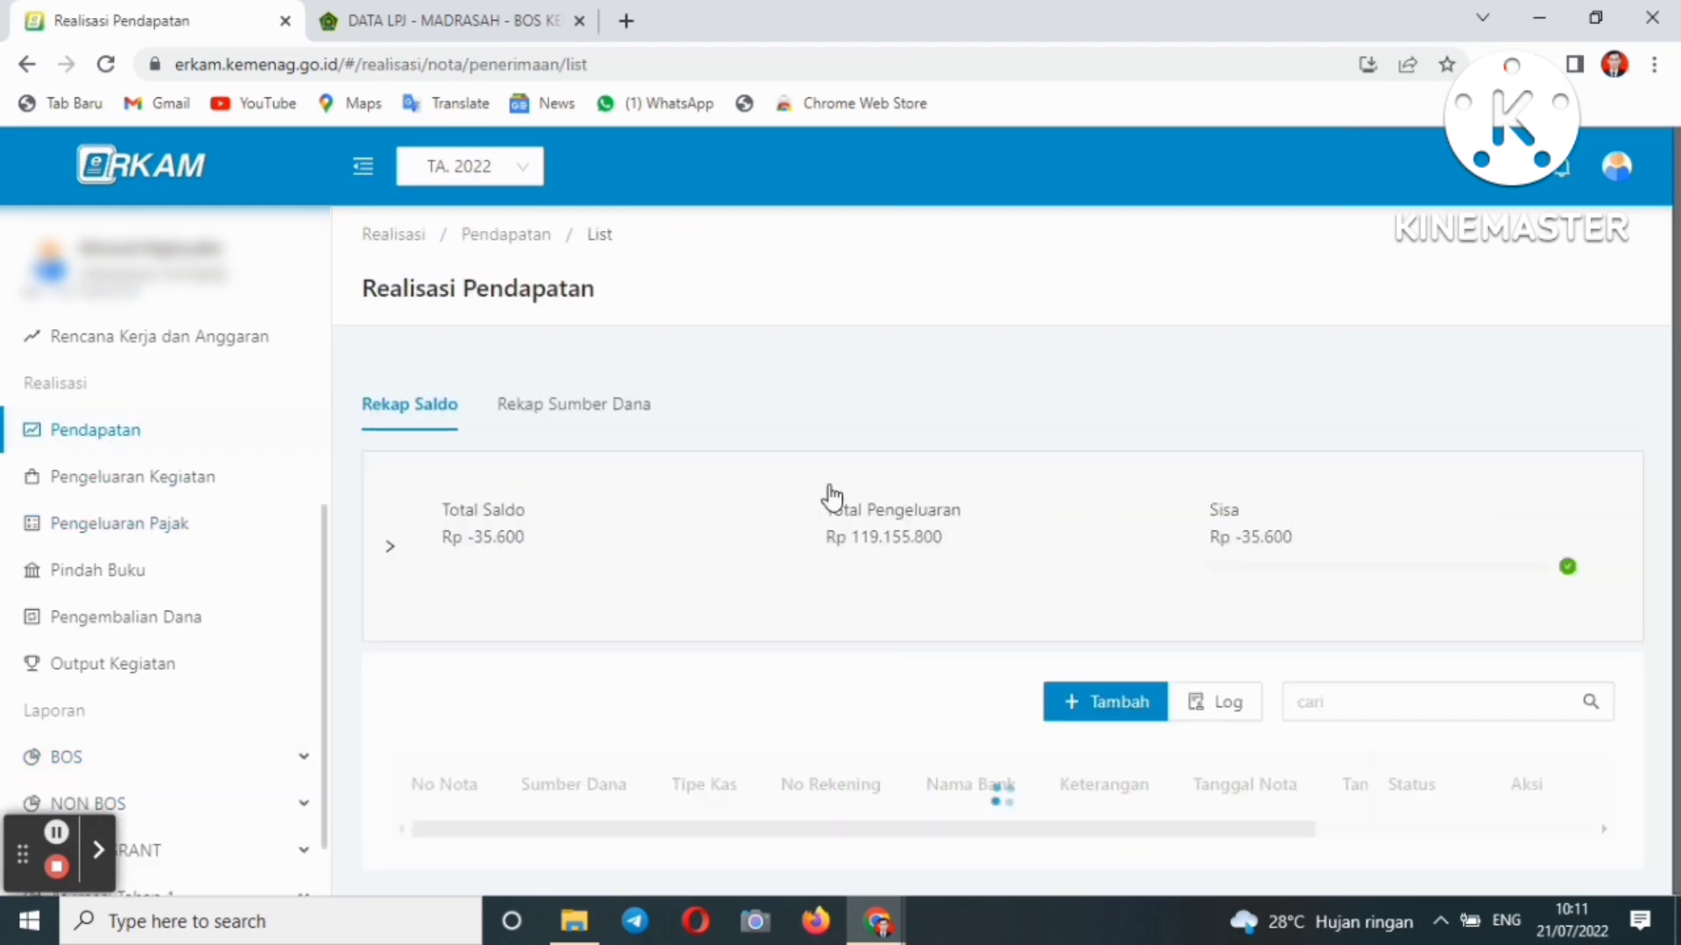
{"action": "left_click", "coordinate": [180, 525]}
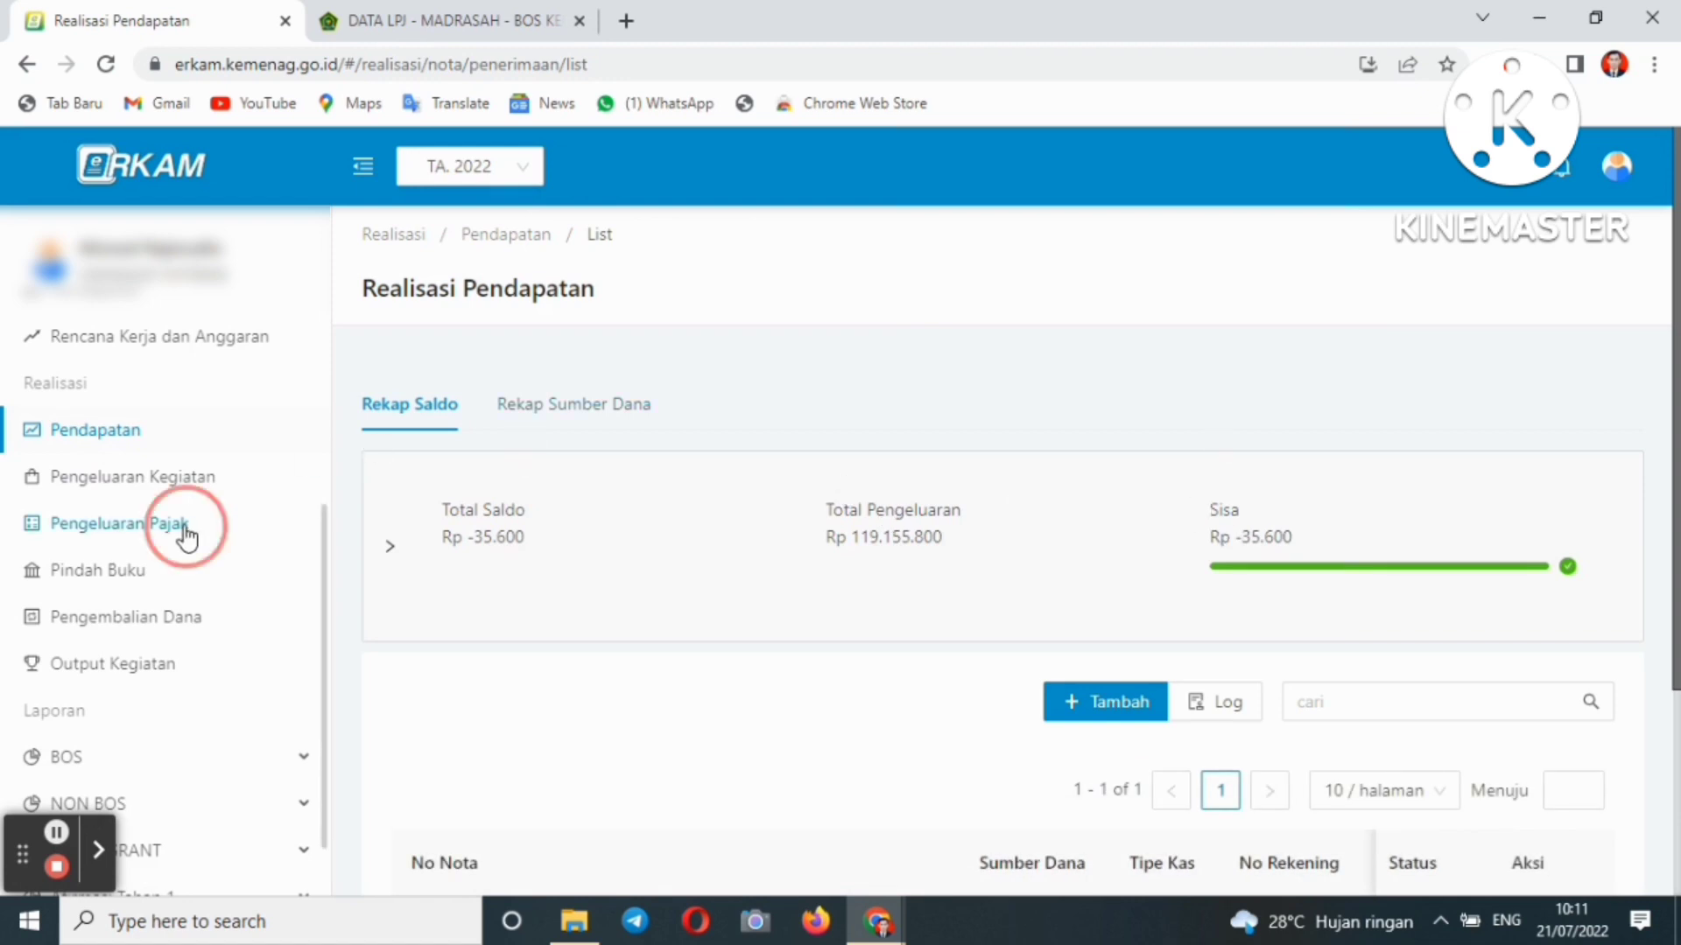
{"action": "left_click", "coordinate": [164, 496]}
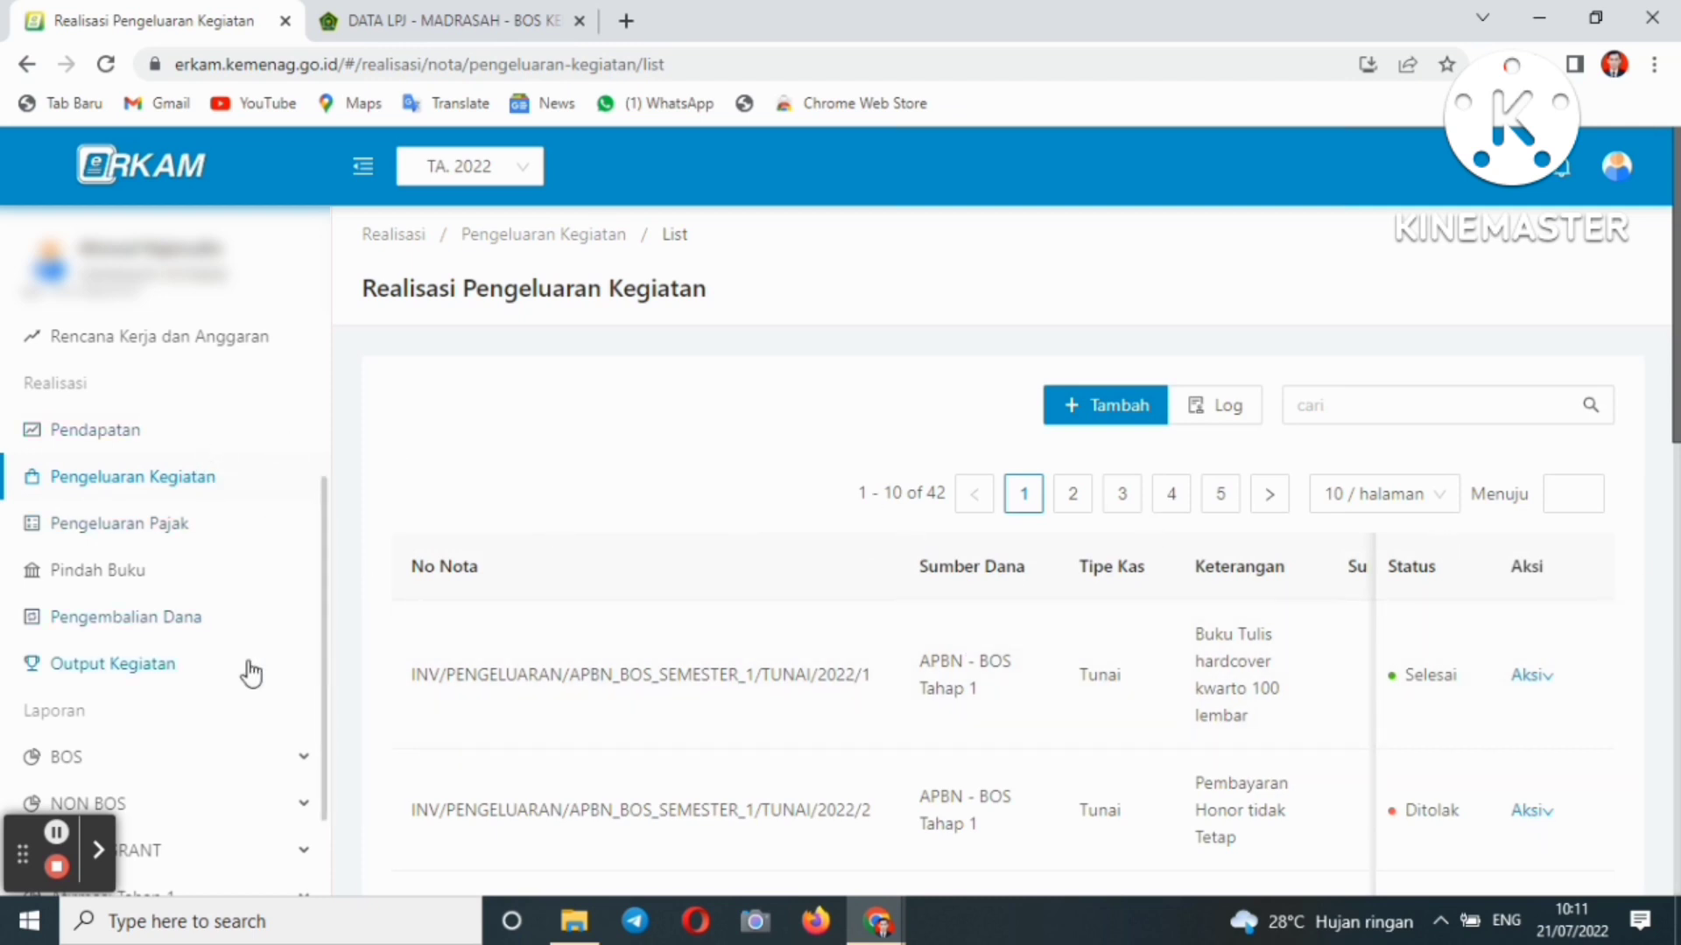
Return to the RKAM (BOS K1) report, export it as a PDF again, view its first page and close it
{"action": "scroll", "coordinate": [327, 855], "scroll_direction": "down", "scroll_amount": 3}
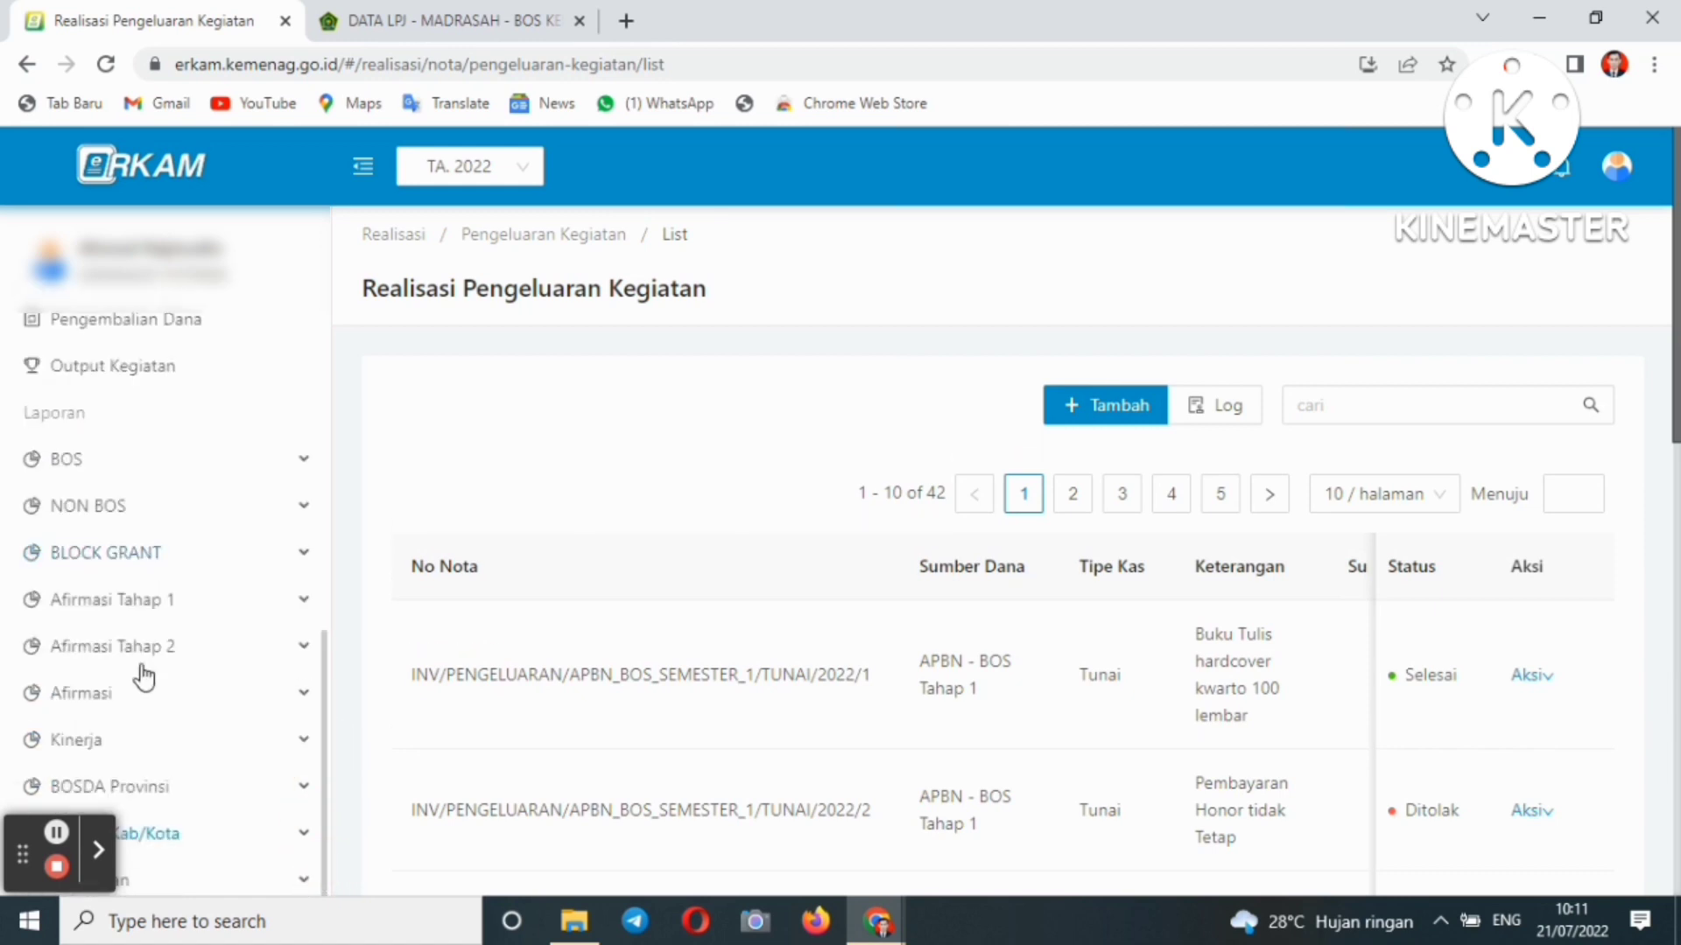
{"action": "left_click", "coordinate": [96, 481]}
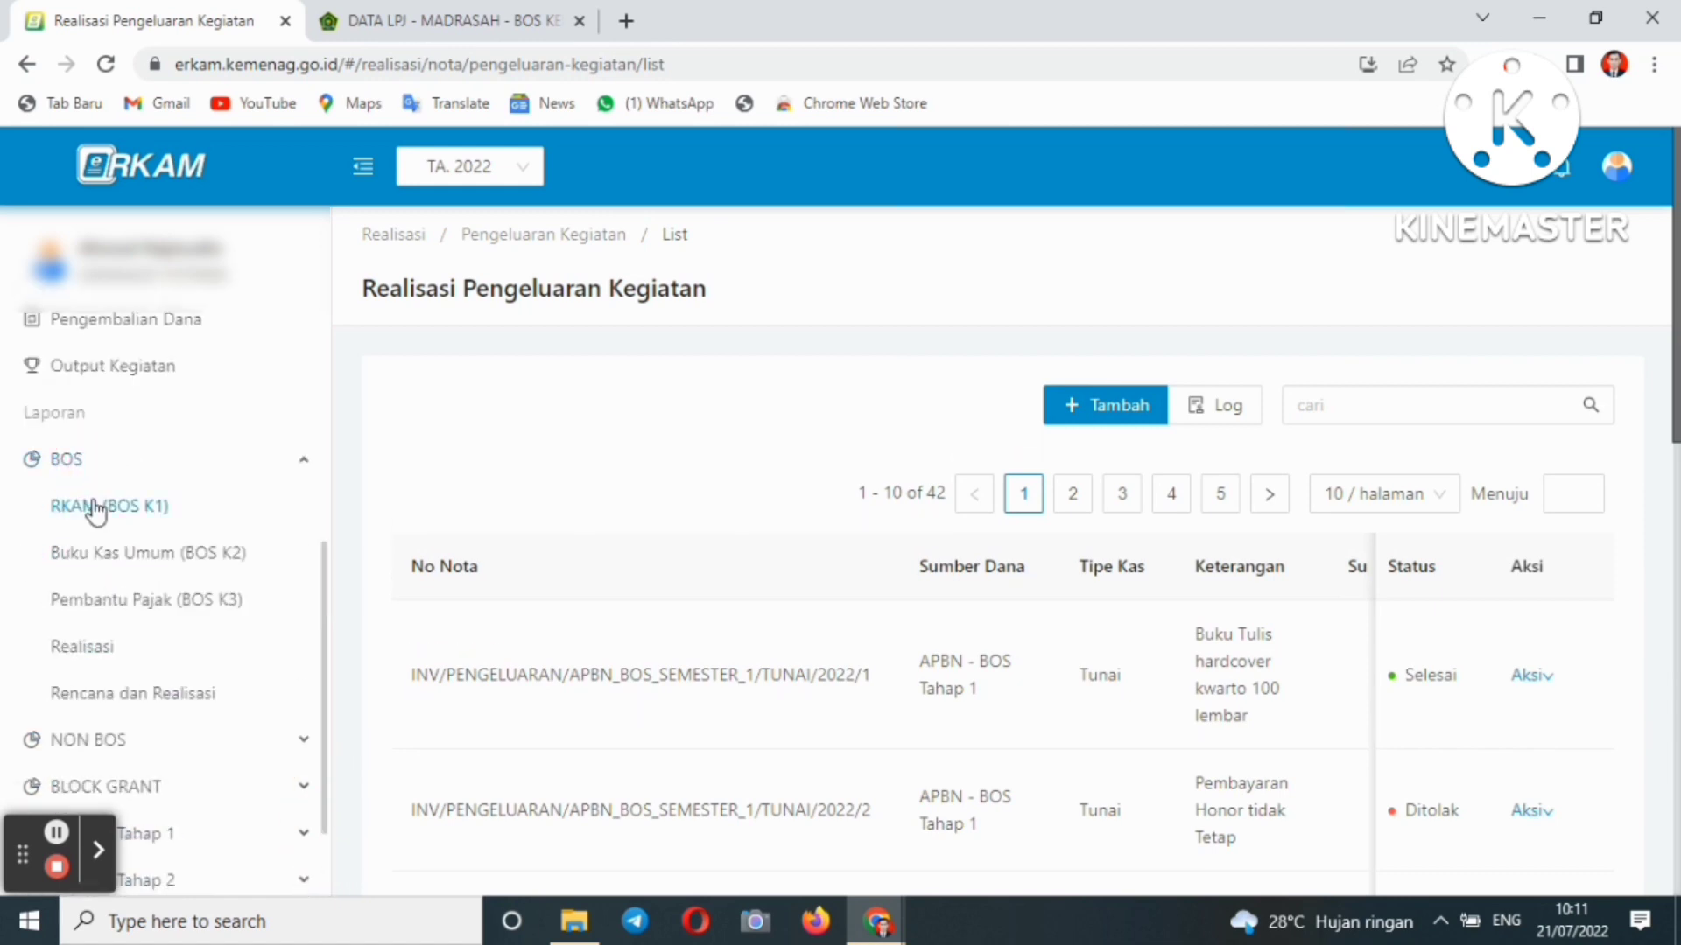
{"action": "left_click", "coordinate": [92, 508]}
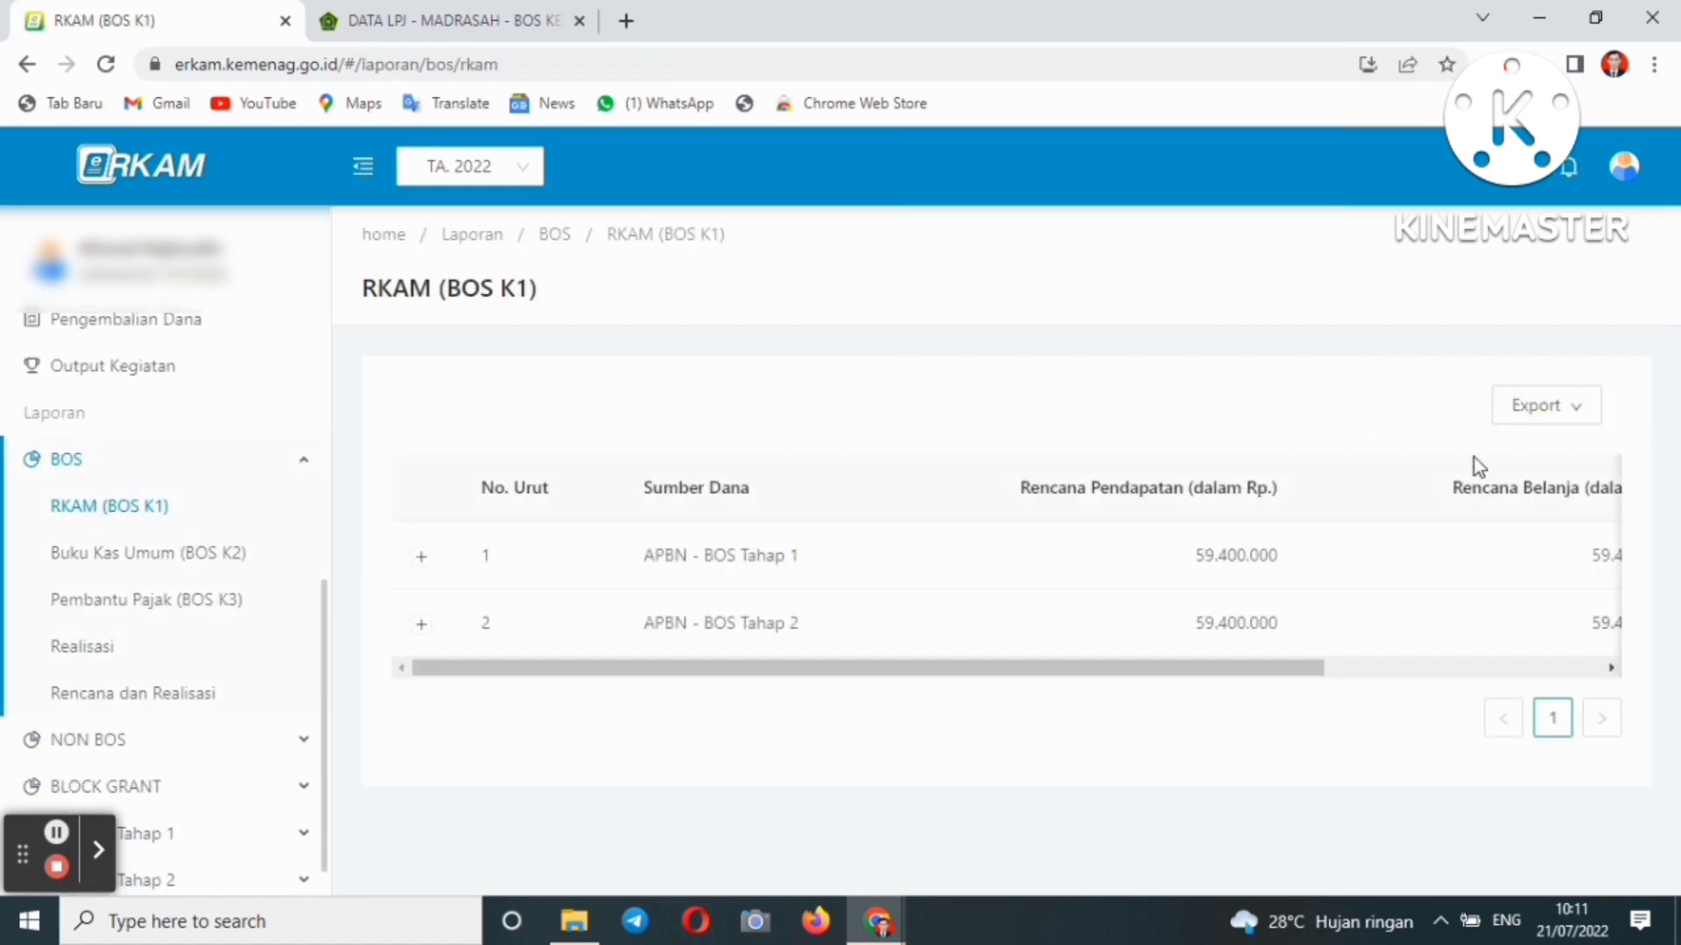
{"action": "left_click", "coordinate": [1556, 409]}
{"action": "left_click", "coordinate": [1520, 464]}
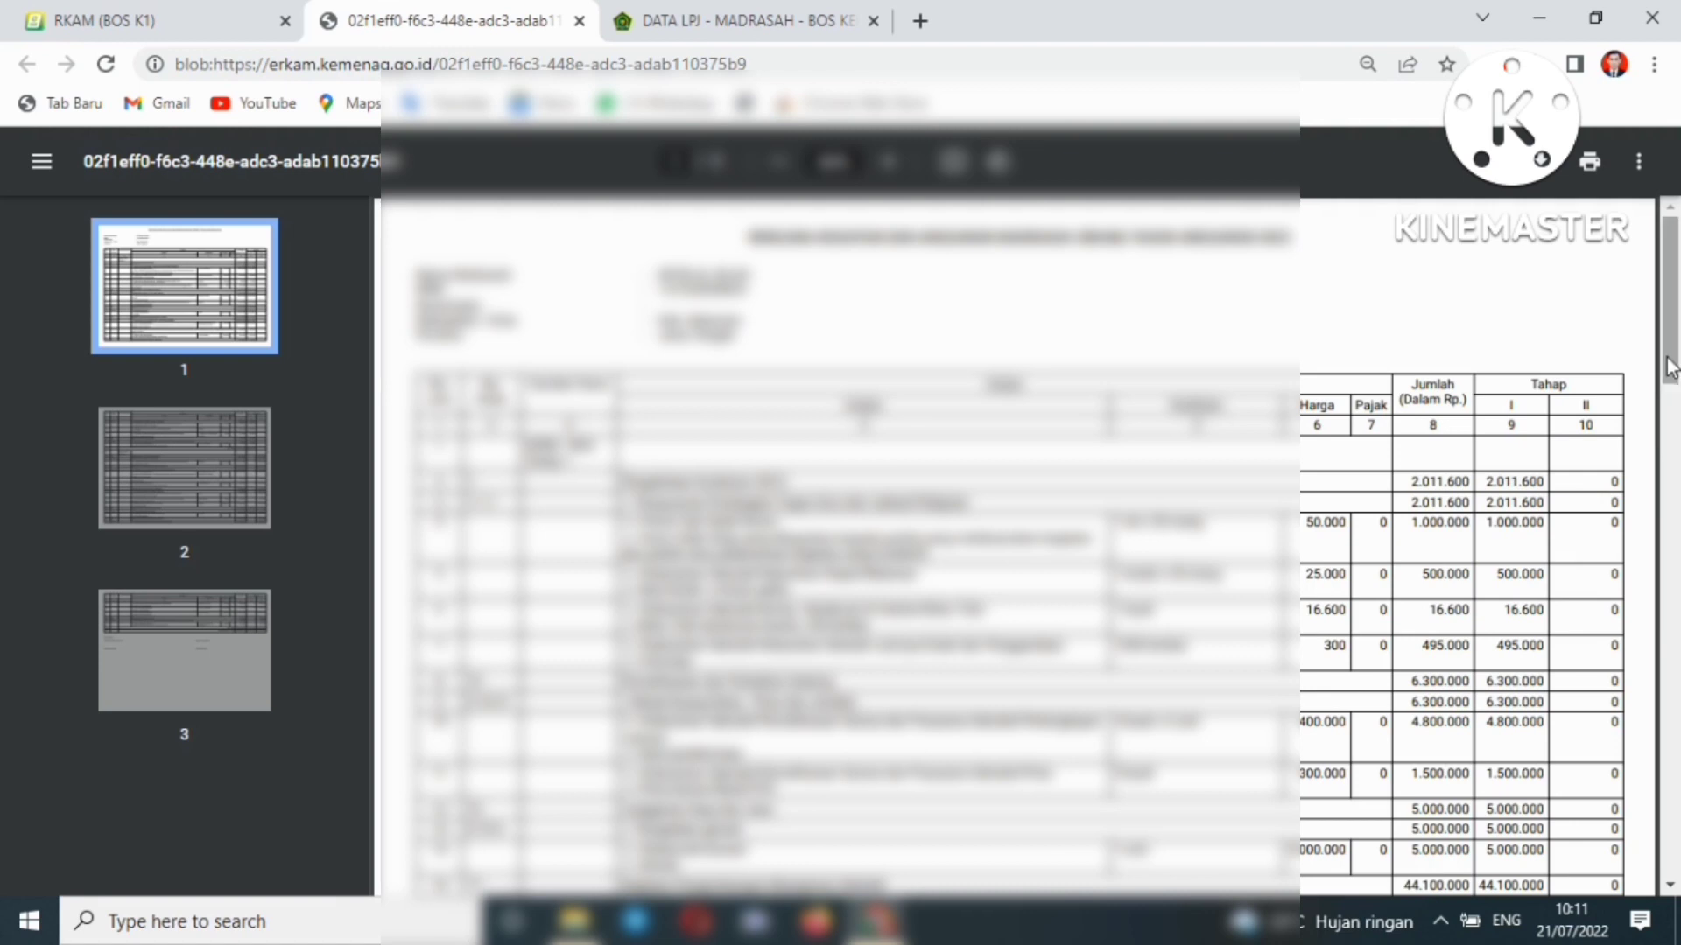
{"action": "mouse_move", "coordinate": [1668, 372]}
{"action": "left_mouse_down"}
{"action": "mouse_move", "coordinate": [1676, 460]}
{"action": "mouse_move", "coordinate": [1676, 398]}
{"action": "left_mouse_up"}
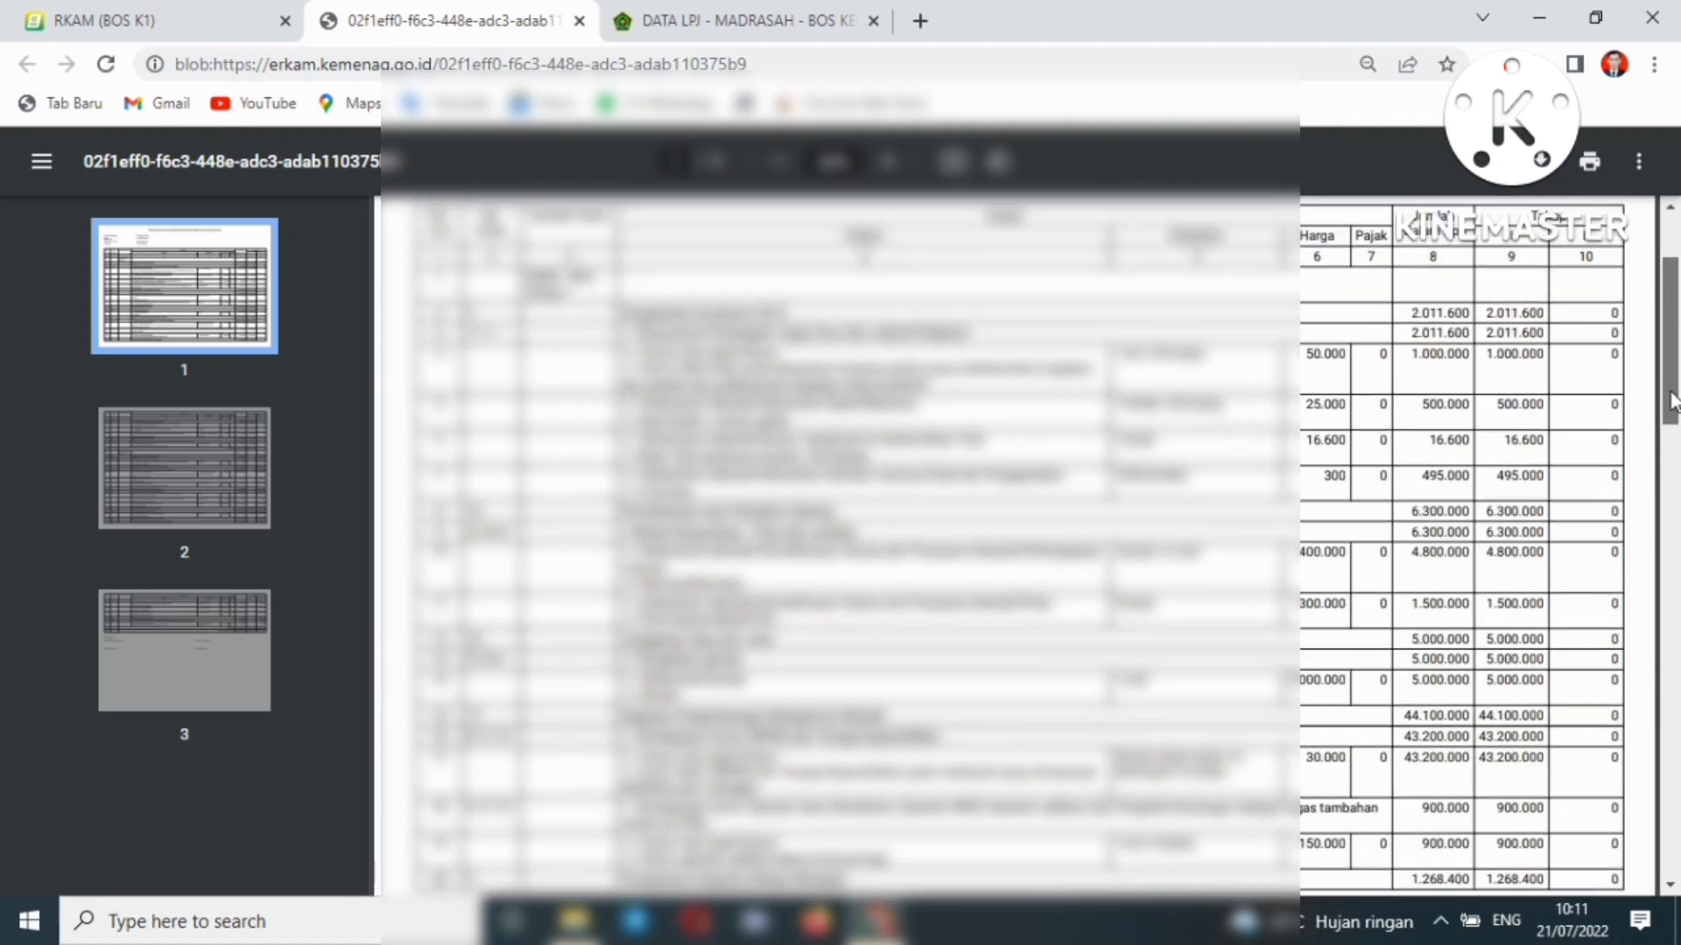
{"action": "left_click", "coordinate": [579, 21]}
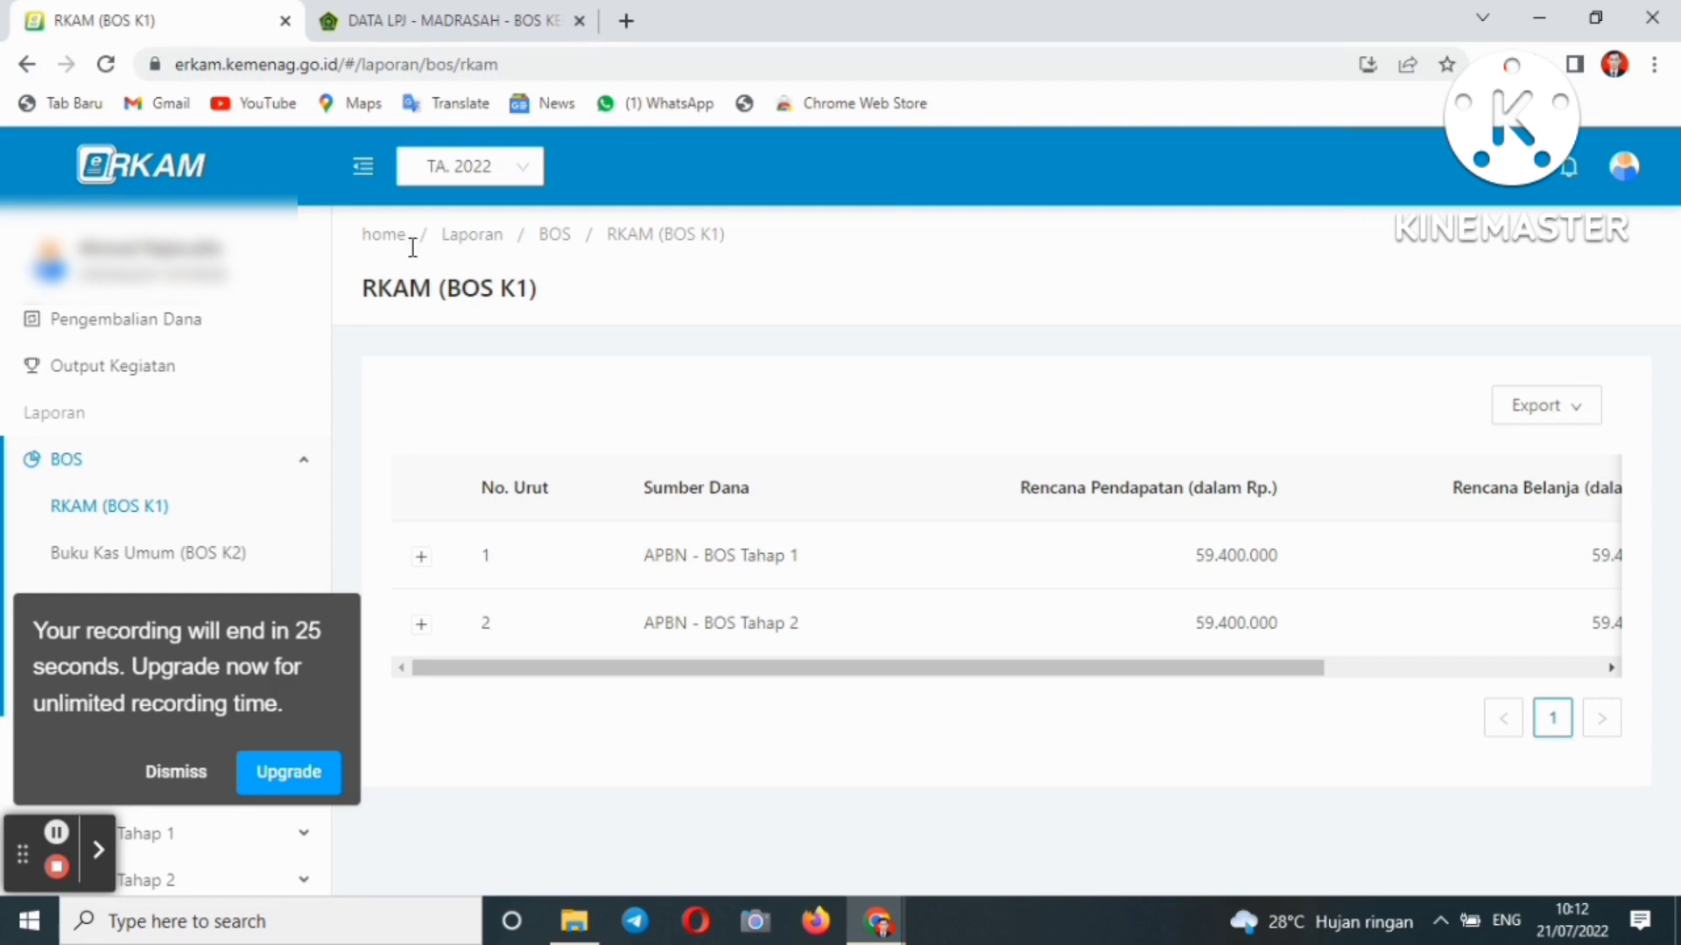
Open the Buku Kas Umum (BOS K2) report, view the month choices for its export and close them without exporting
{"action": "left_click", "coordinate": [176, 771]}
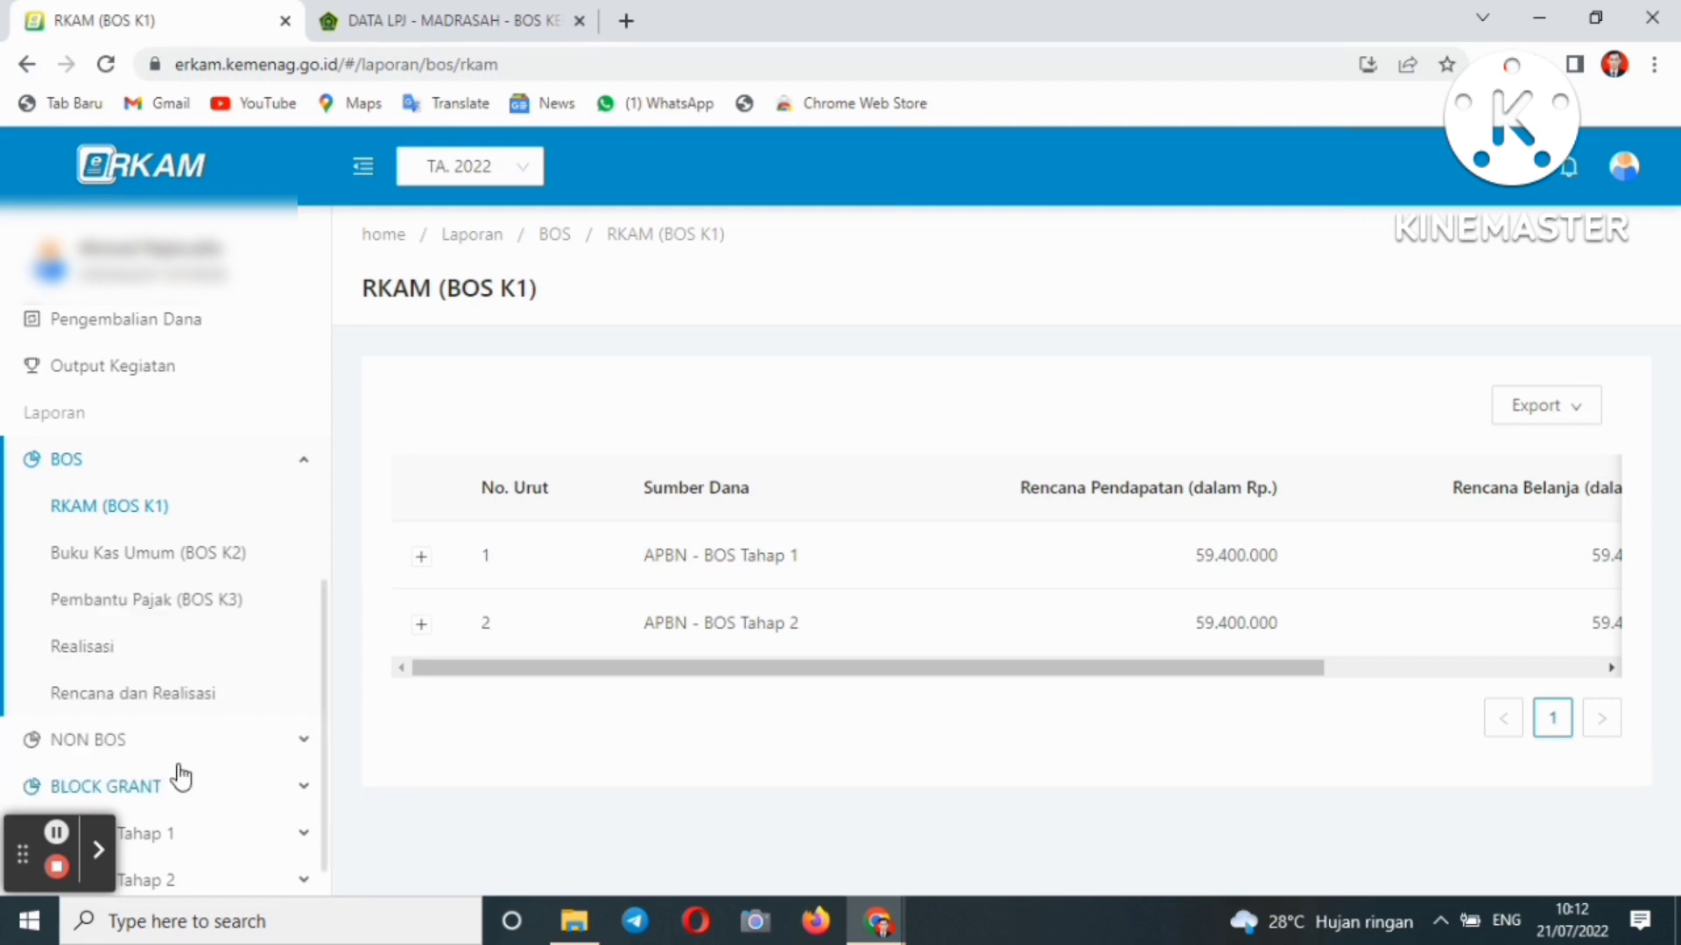
{"action": "left_click", "coordinate": [142, 567]}
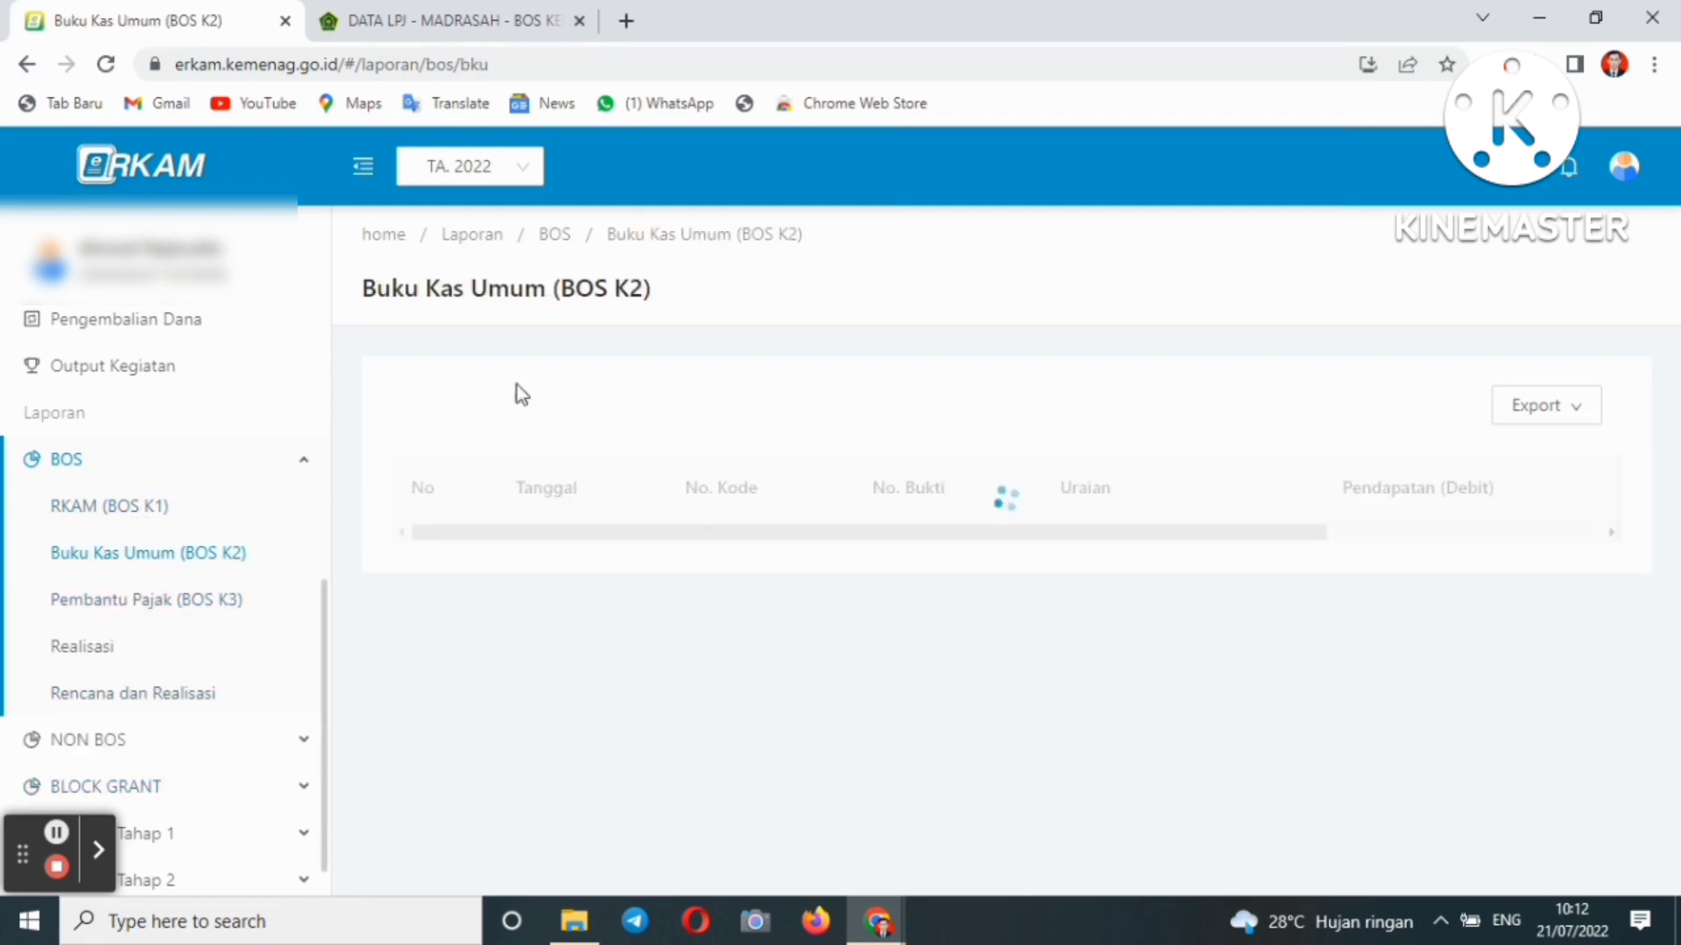
{"action": "left_click", "coordinate": [1528, 416]}
{"action": "left_click", "coordinate": [1521, 463]}
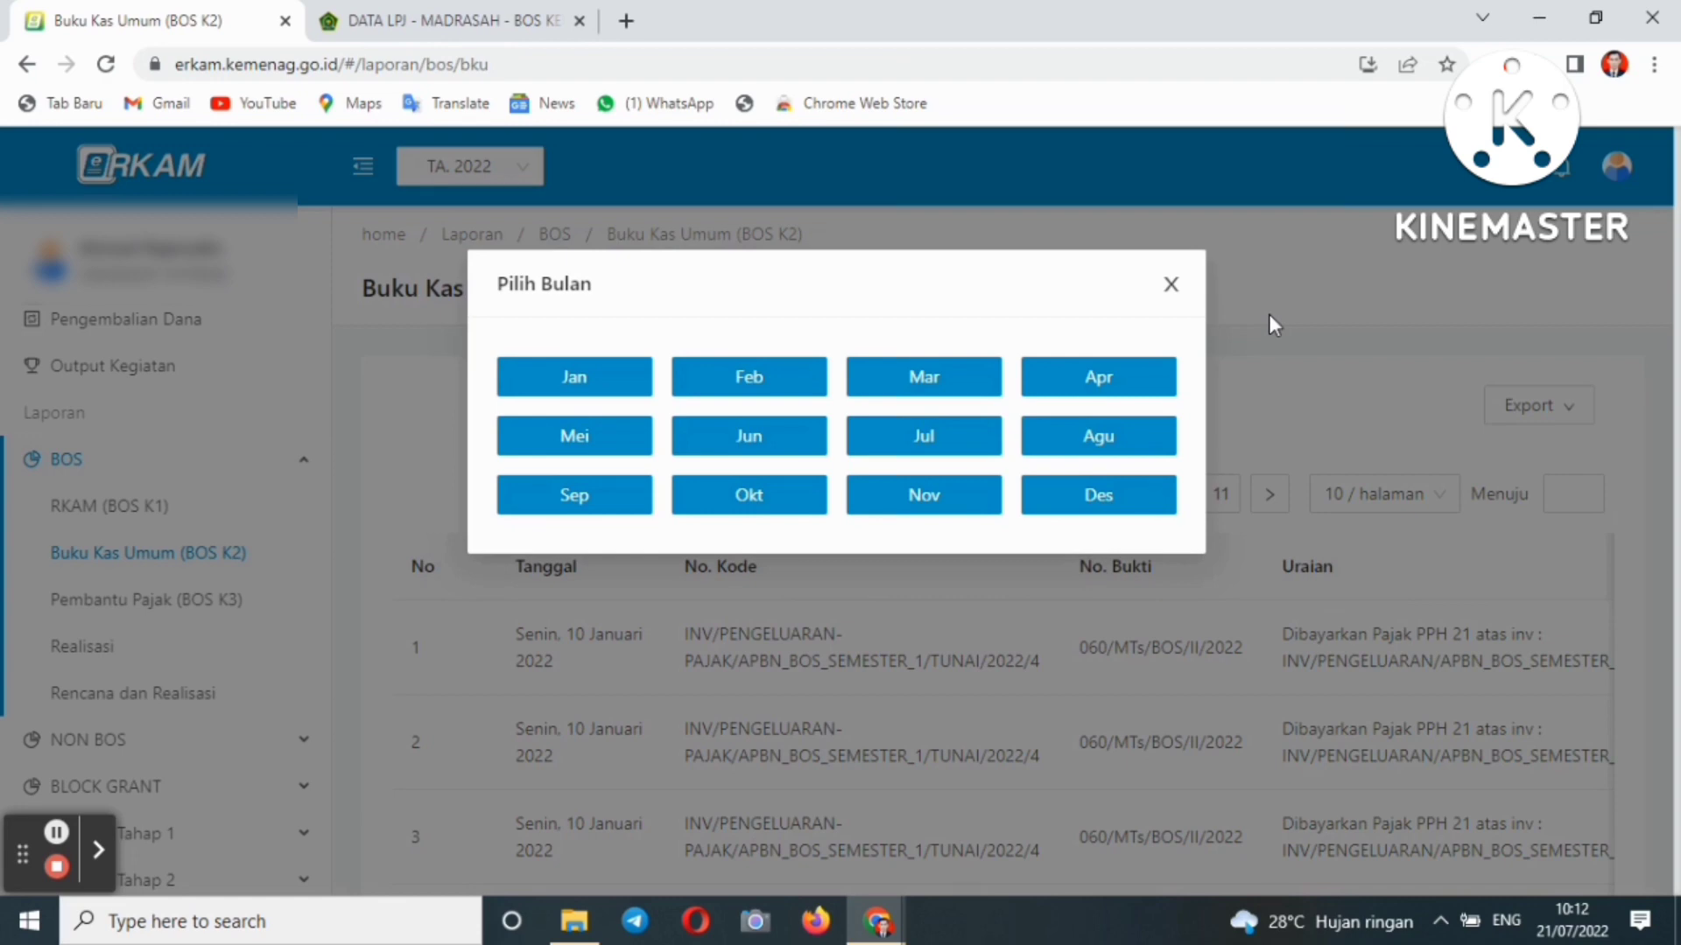
{"action": "left_click", "coordinate": [1172, 286]}
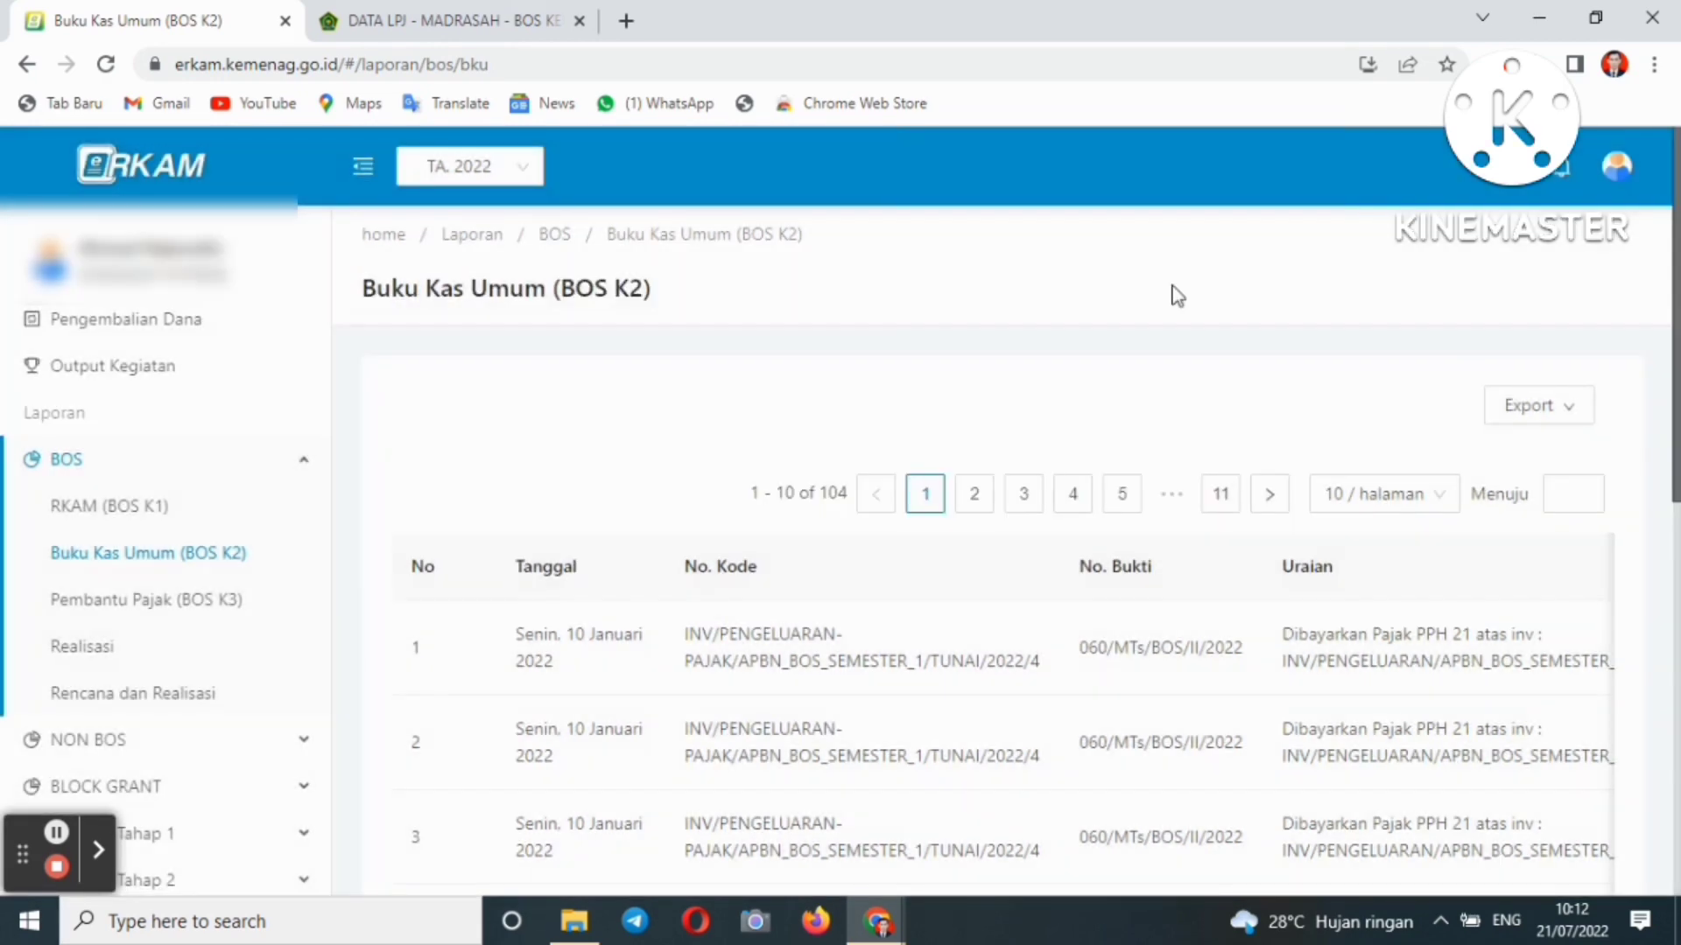
Return to the Lengkapi Dokumen LPJ form in the BOS Madrasah site and dismiss the recording-limit notice
{"action": "left_click", "coordinate": [532, 24]}
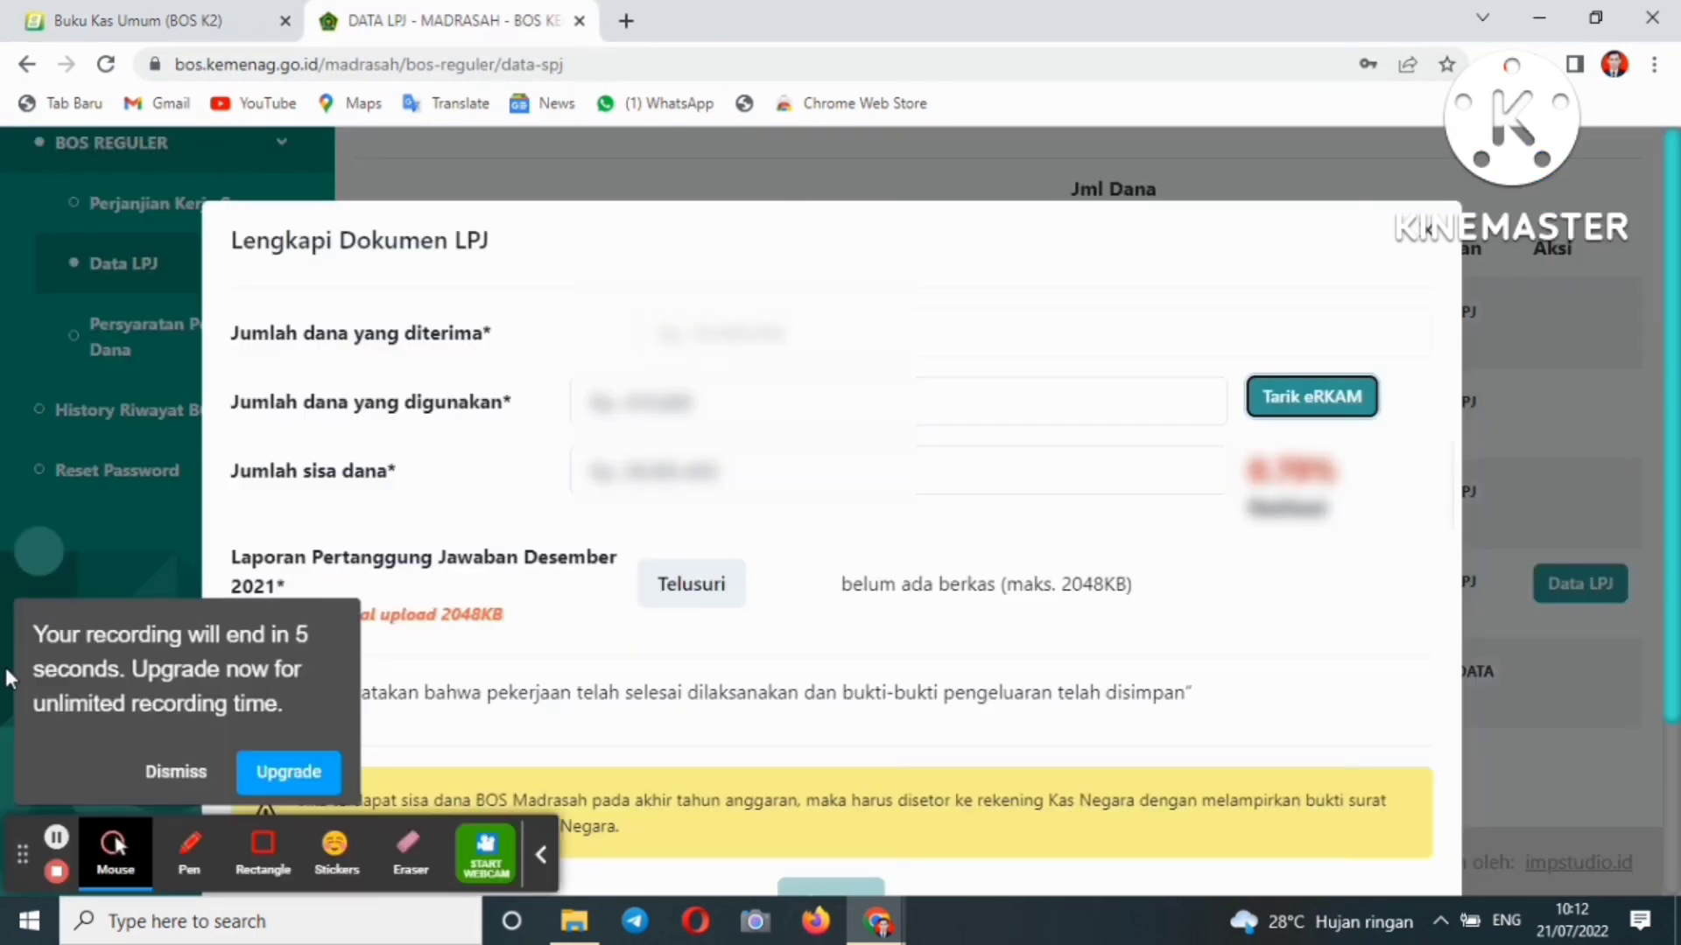
{"action": "left_click", "coordinate": [156, 775]}
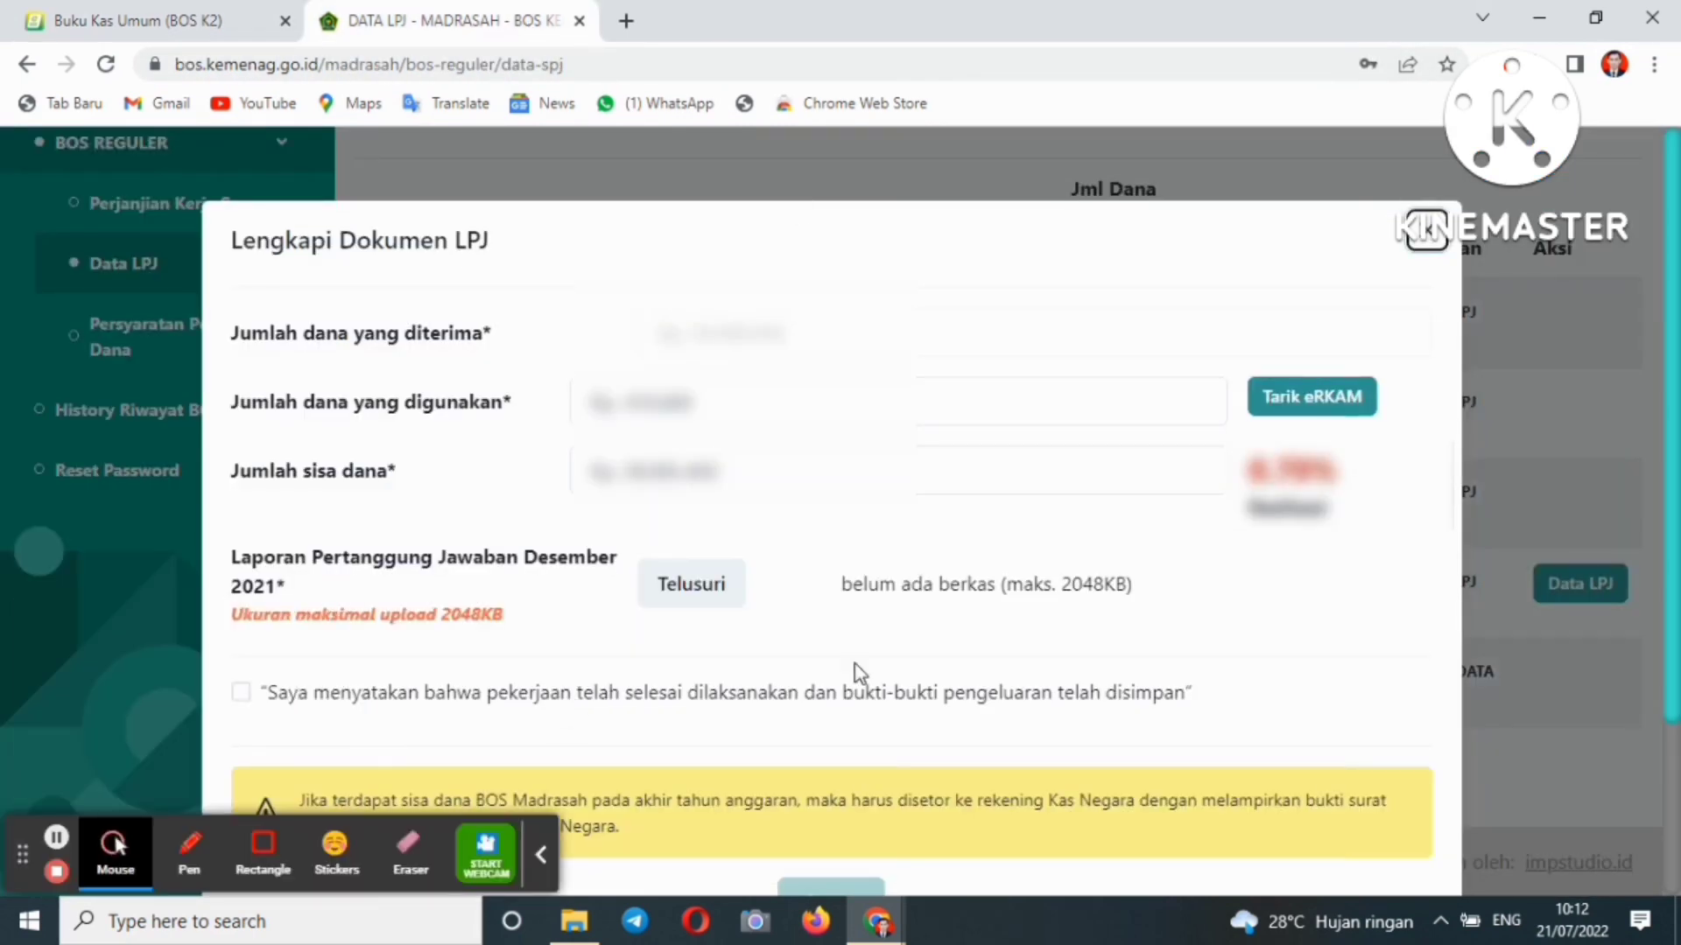